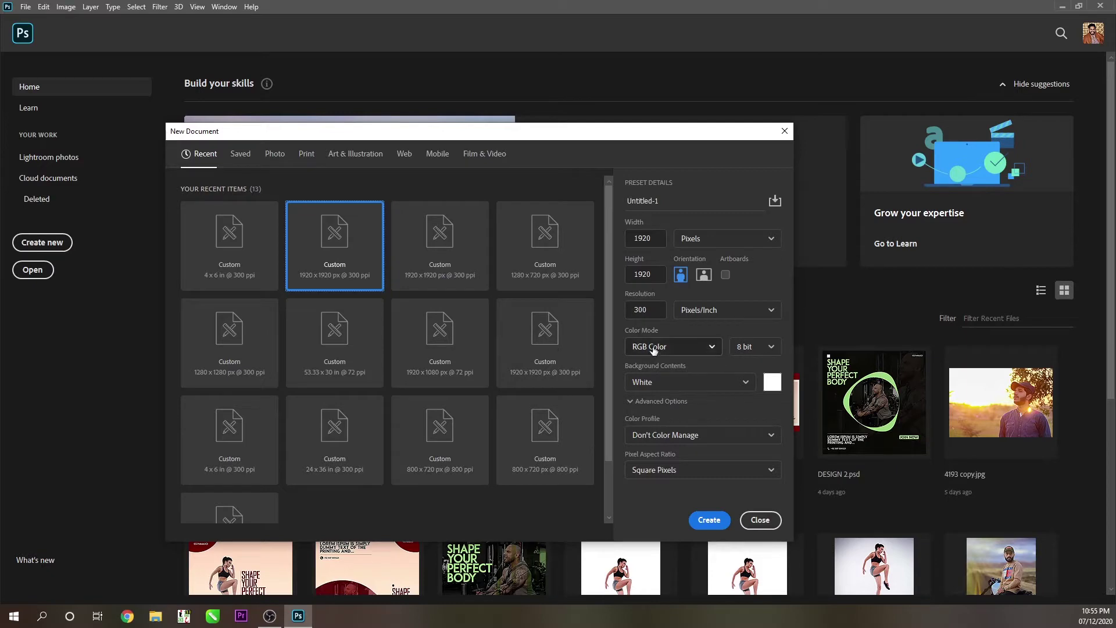
Create the blank white 1920 × 1920 px canvas and zoom in slightly on it
left_click(705, 524)
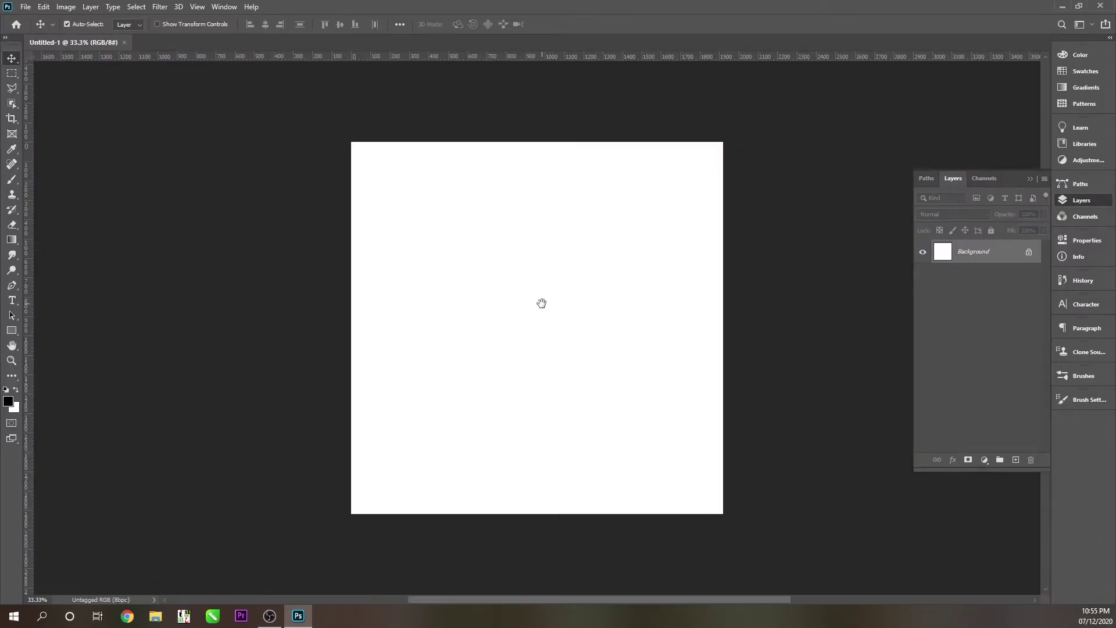
mouse_move(541, 303)
left_mouse_down()
mouse_move(535, 356)
mouse_move(531, 304)
left_mouse_up()
scroll(518, 412, "up", 1)
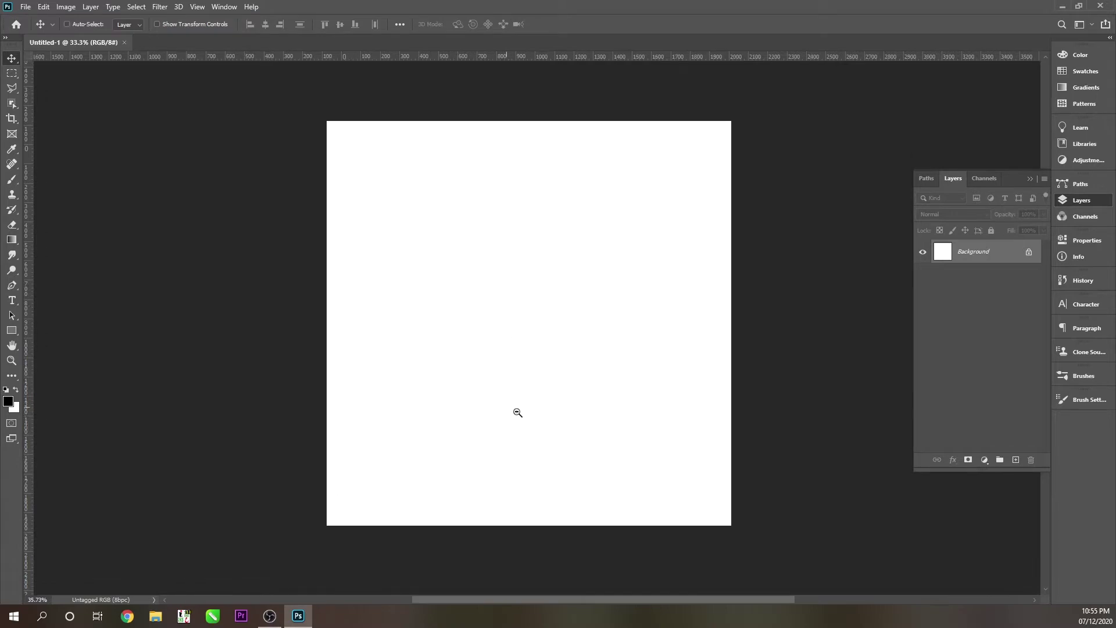
scroll(517, 412, "up", 2)
left_click_drag(566, 354, 564, 360)
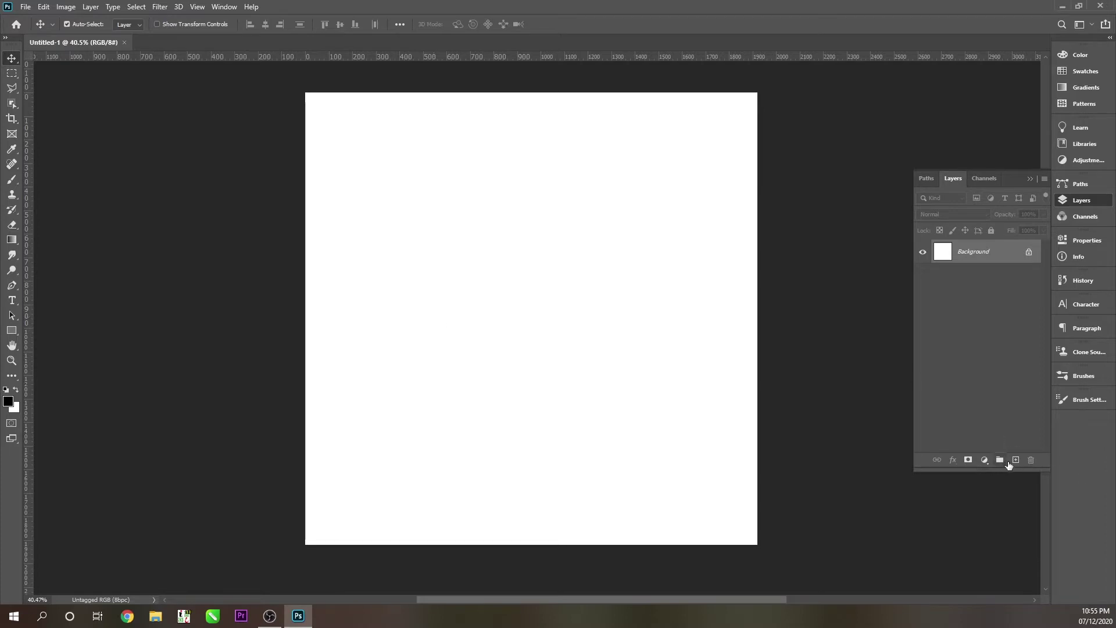
Add Layer 1 and stamp one large solid black round dot near the canvas centre
left_click(1014, 461)
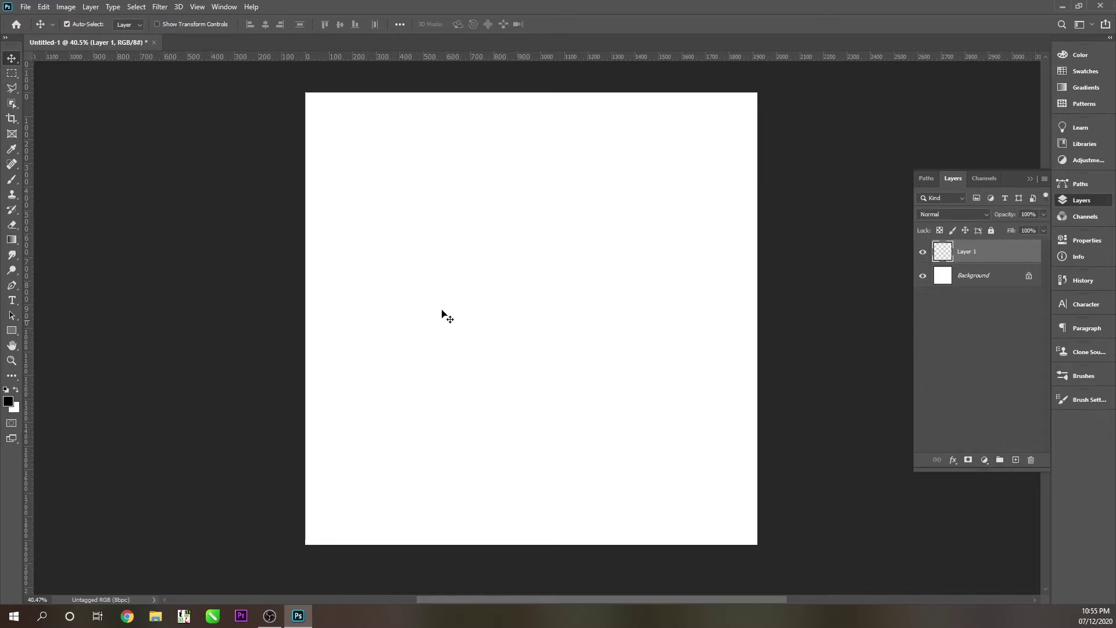
key("b")
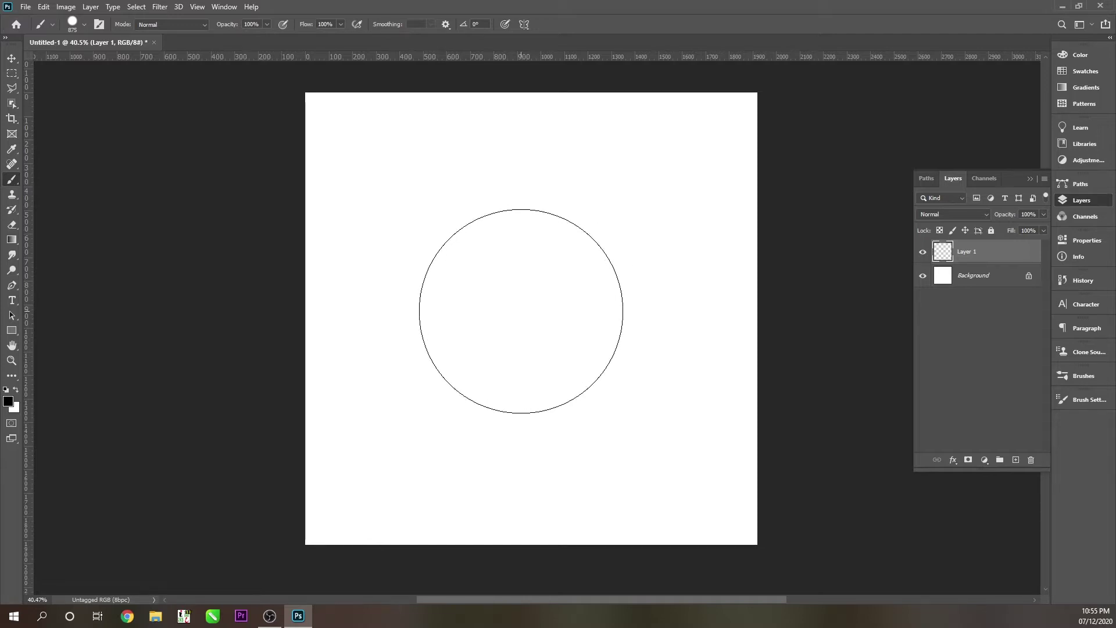
left_click(526, 324)
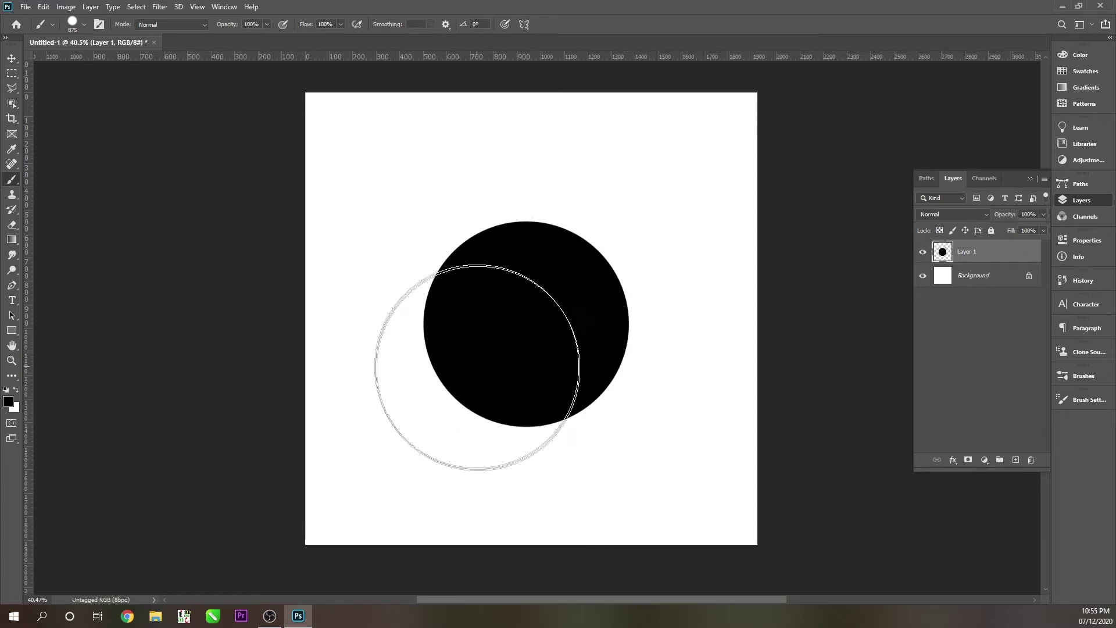
left_click(11, 58)
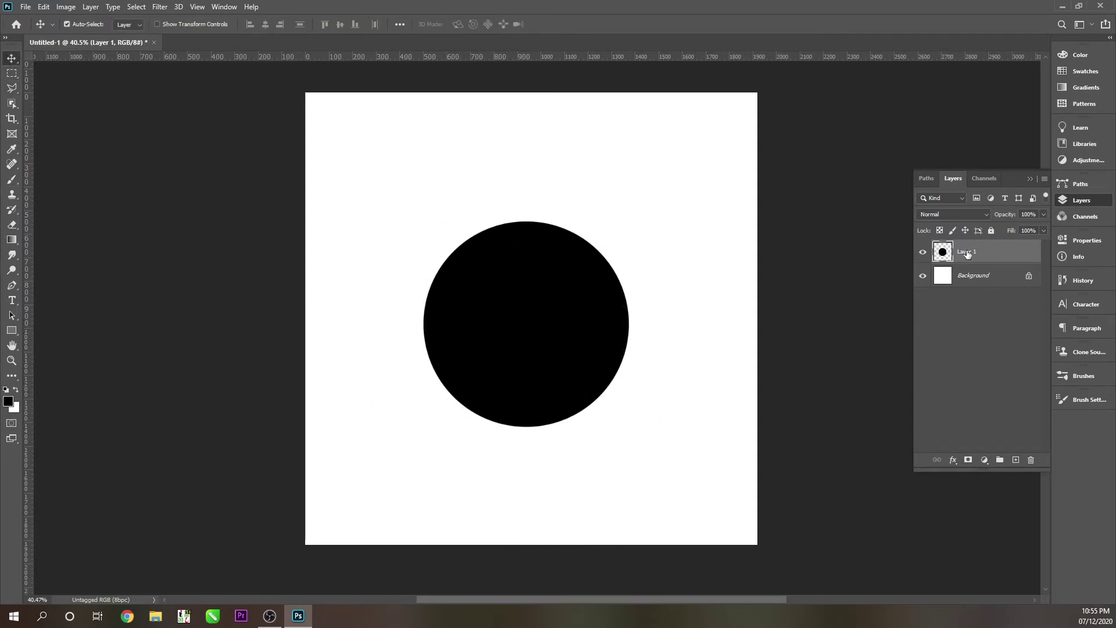
Align Layer 1 with the Background so the black dot is centred horizontally and vertically
left_click(963, 283)
left_click(266, 23)
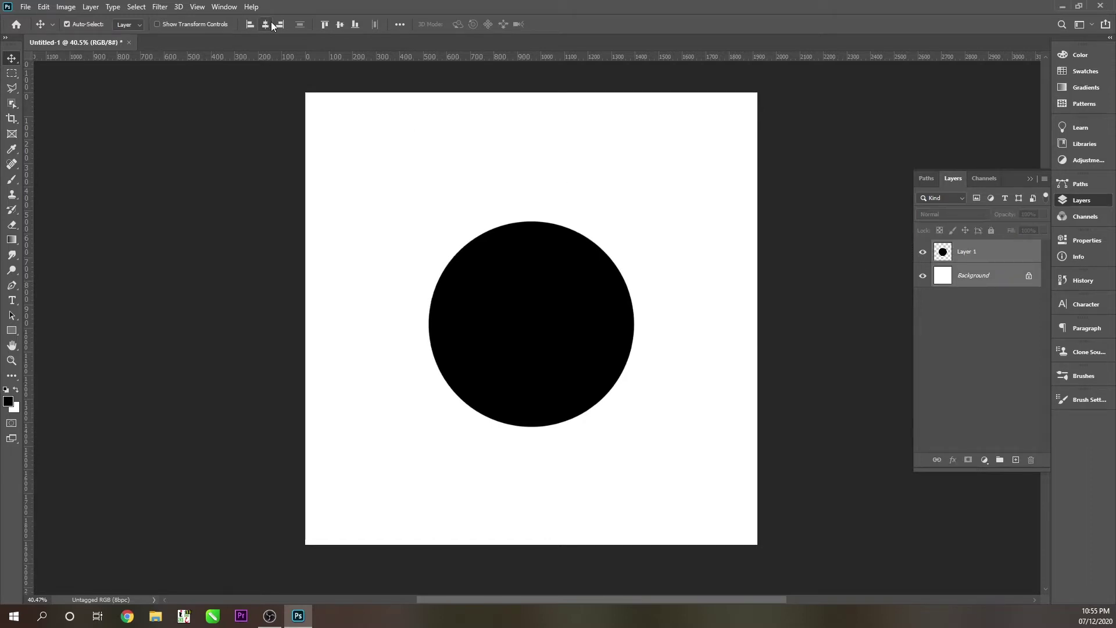
left_click(340, 24)
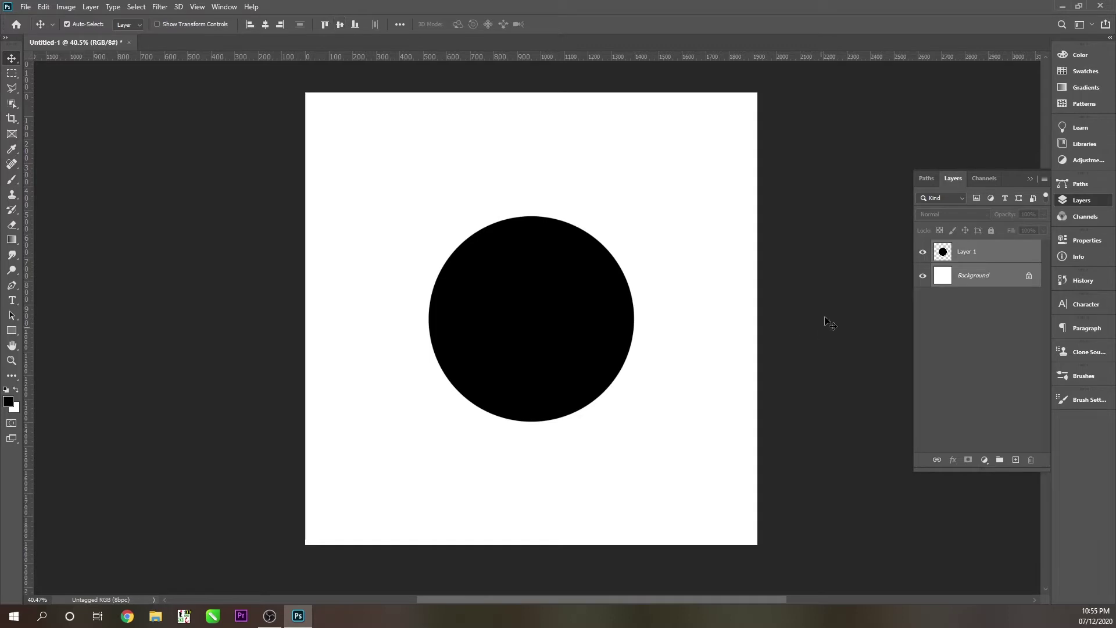
left_click(639, 389)
Zoom out to view the whole canvas with the rulers shown
left_click_drag(569, 373, 447, 231)
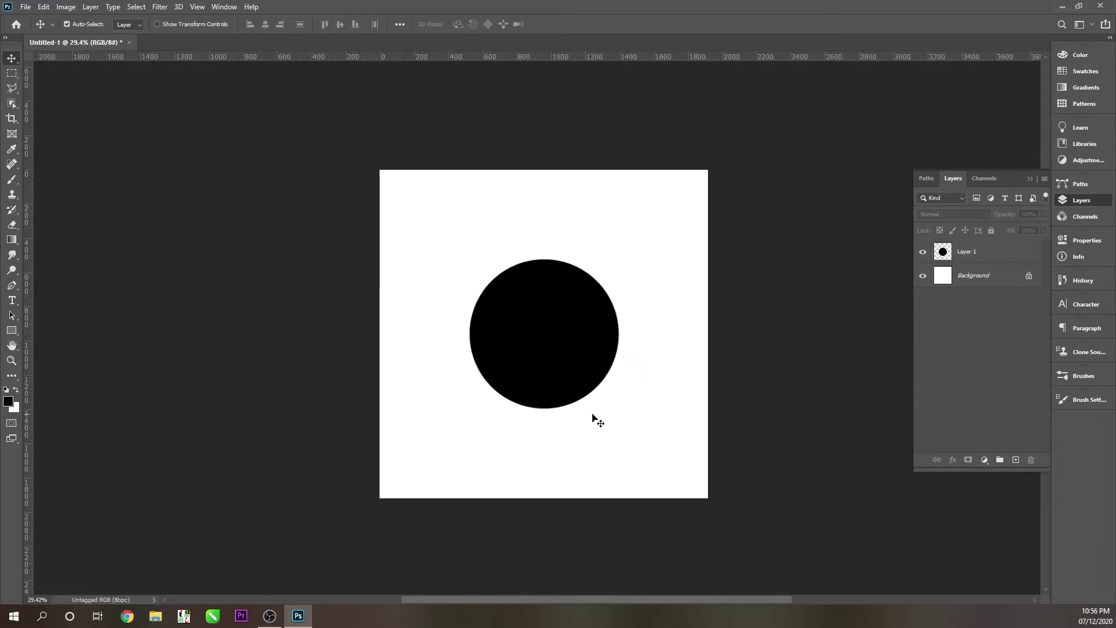
left_click(556, 337)
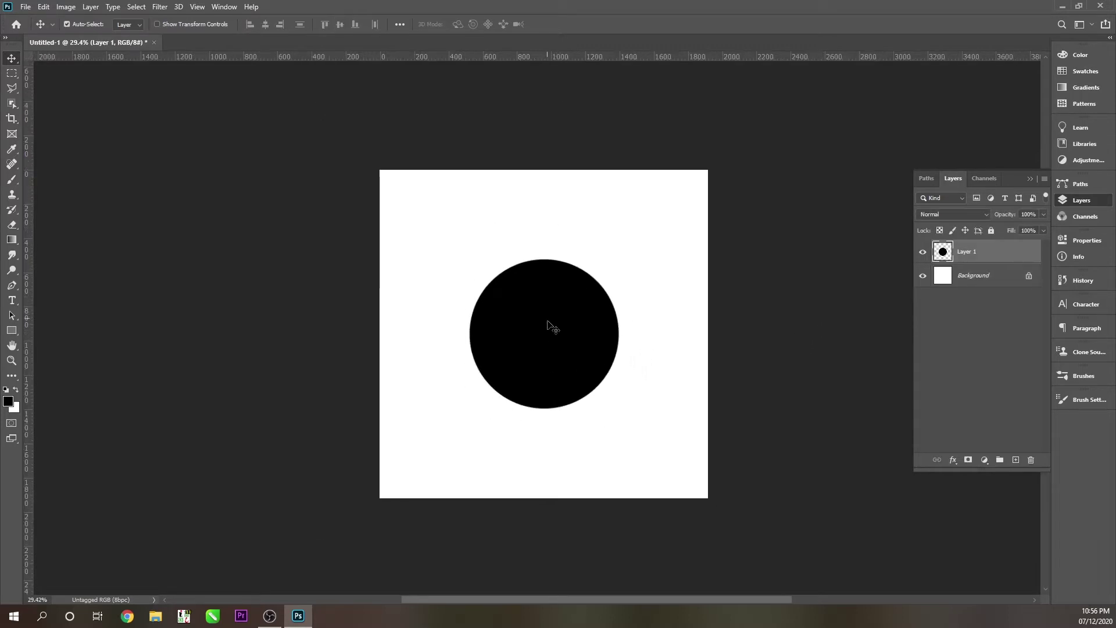
left_click(760, 220)
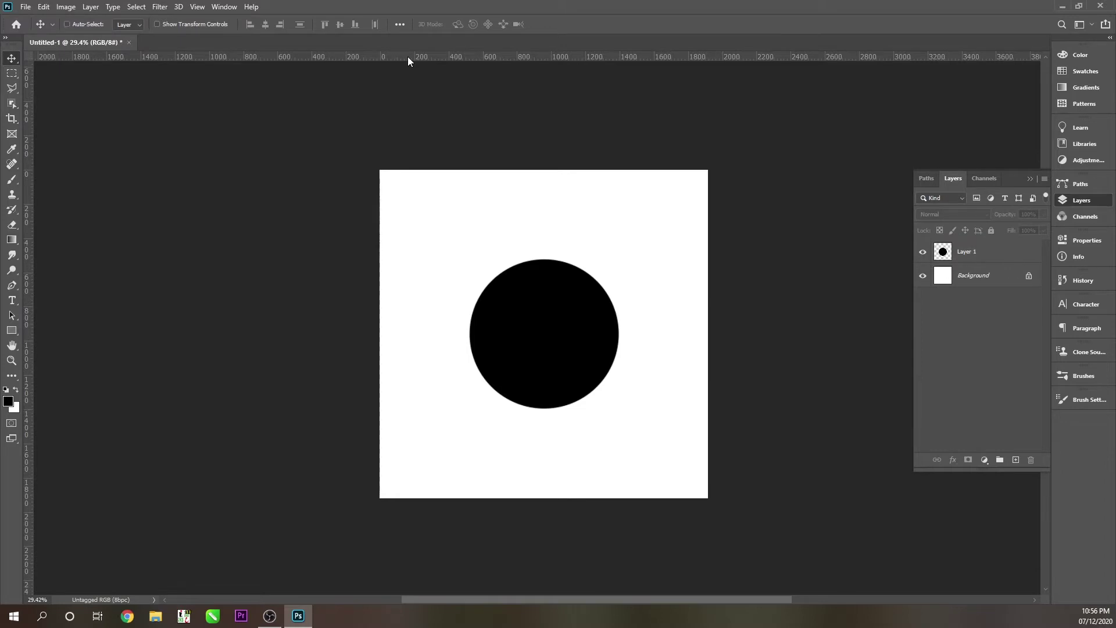
key("ctrl+r")
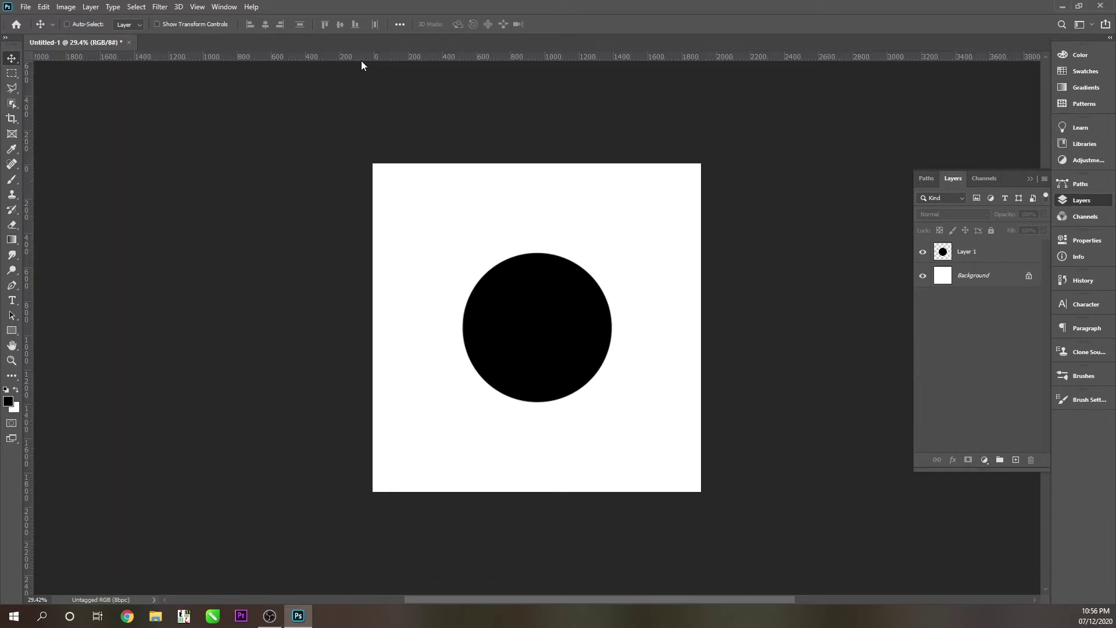
key("ctrl+r")
key("ctrl+r")
Place a horizontal guide at Y 960 px across the dot's middle
left_click_drag(570, 57, 590, 328)
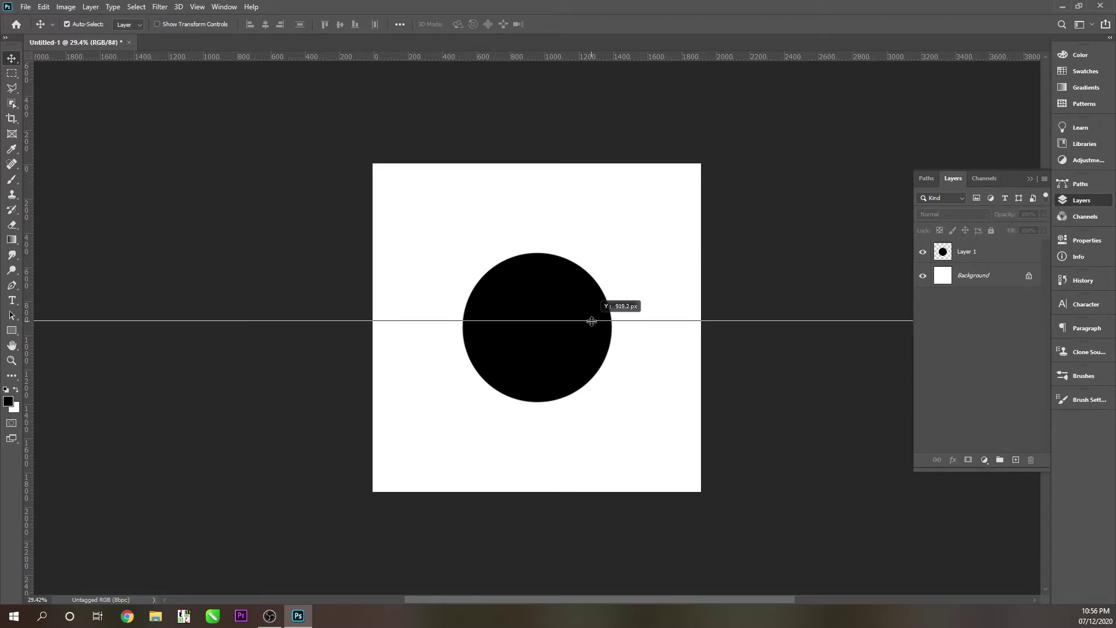
mouse_move(590, 328)
left_mouse_down()
mouse_move(569, 323)
mouse_move(610, 326)
left_mouse_up()
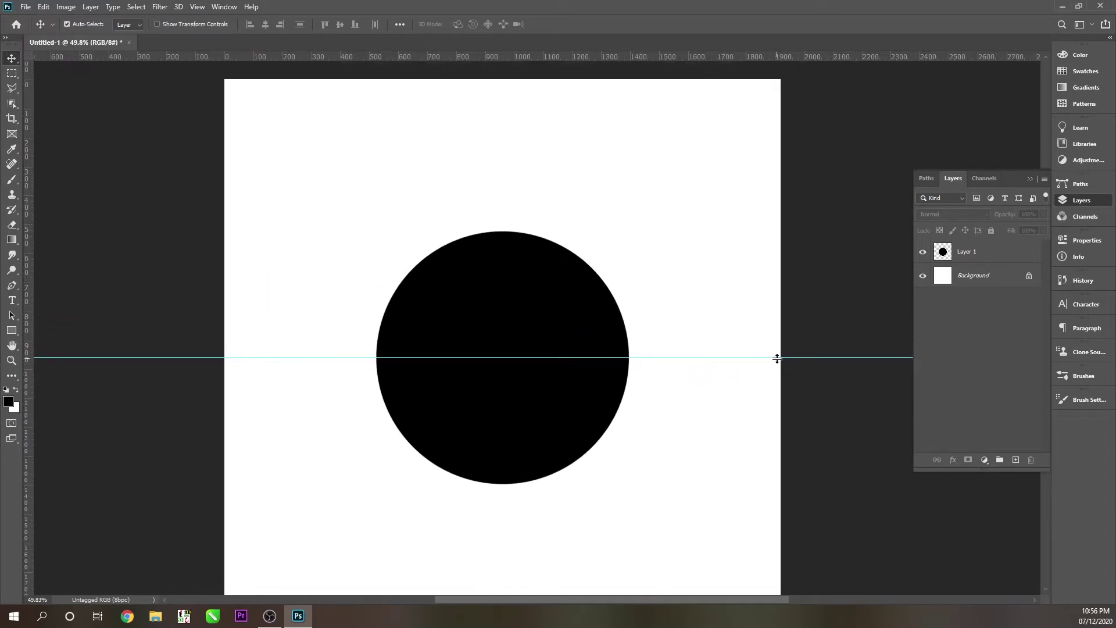
left_click_drag(777, 358, 777, 351)
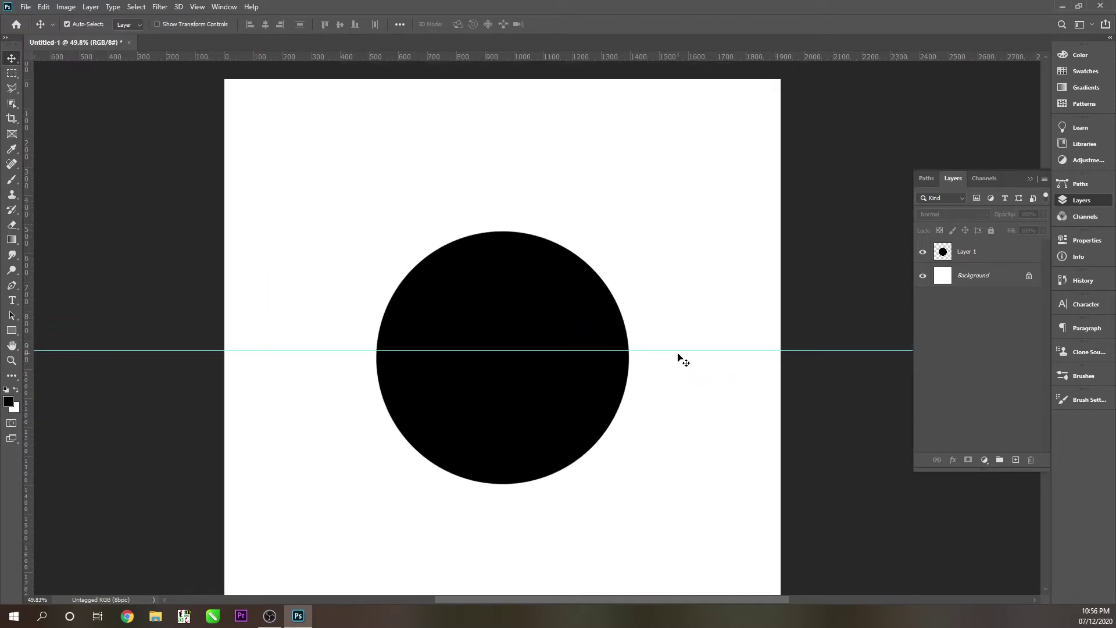
left_click_drag(683, 351, 684, 357)
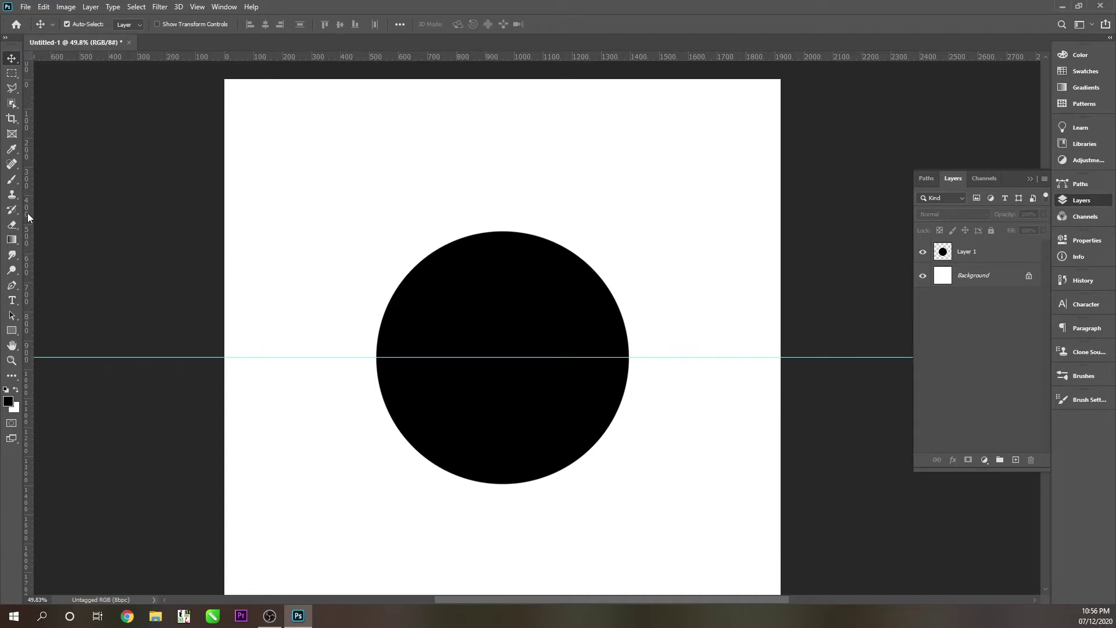
Place a vertical guide at X 960 px, crossing the horizontal one at the dot's centre
left_click_drag(27, 212, 501, 299)
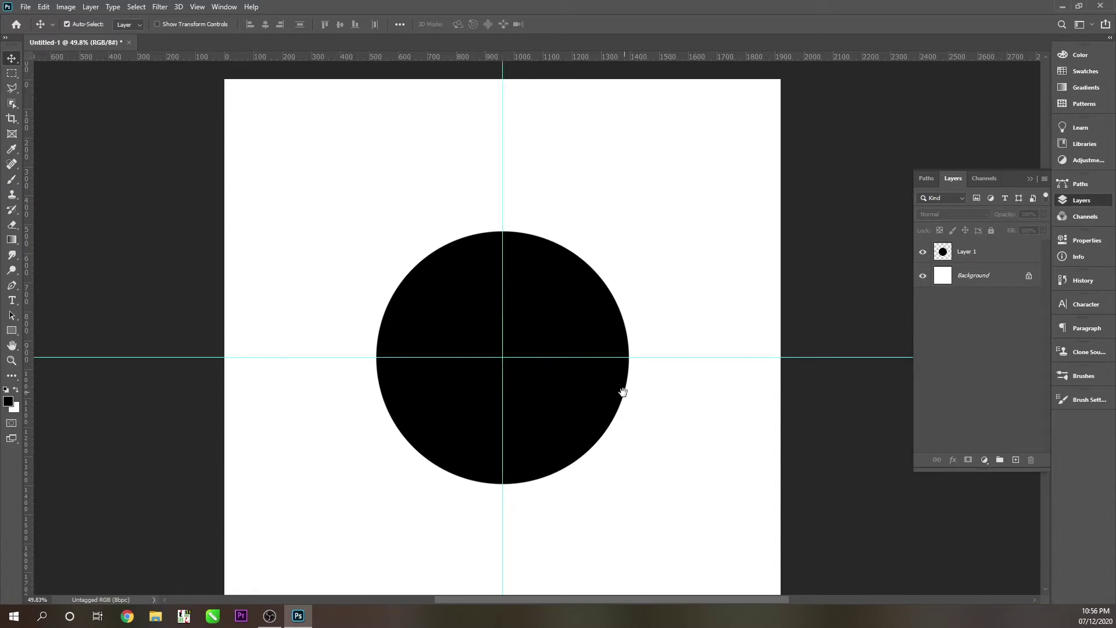
left_click_drag(532, 359, 489, 352)
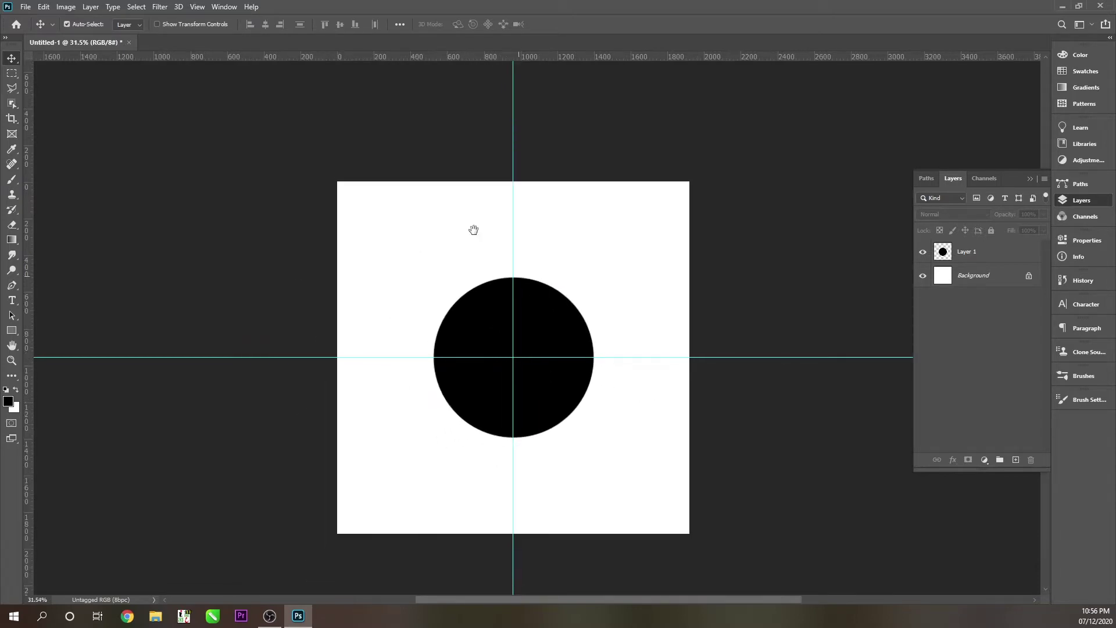
left_click_drag(537, 381, 570, 461)
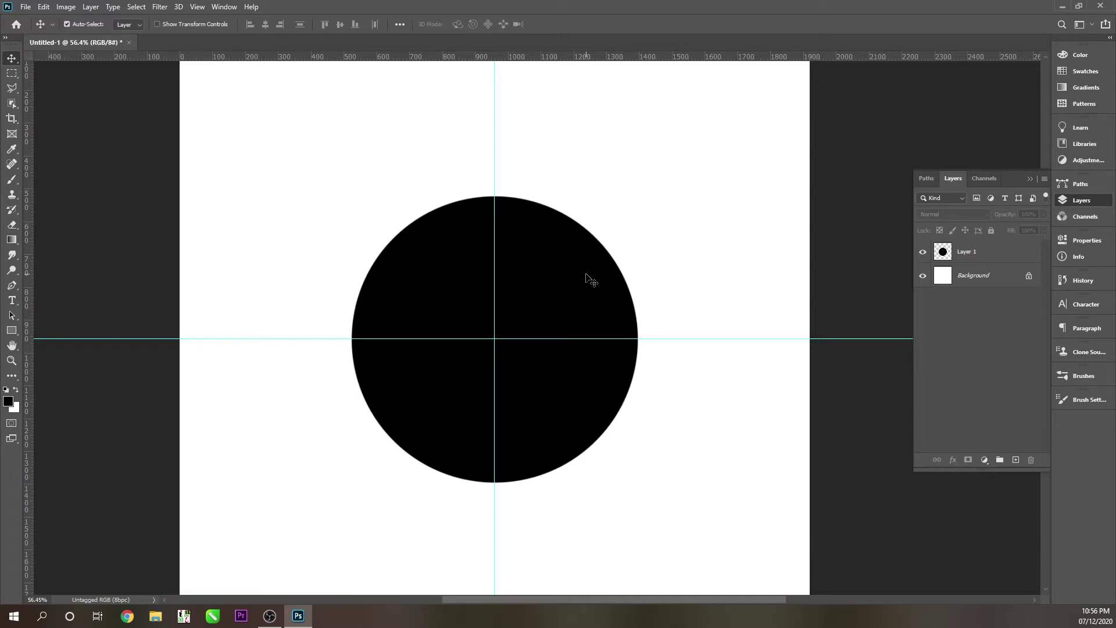
scroll(546, 332, "down", 2)
scroll(547, 333, "down", 1)
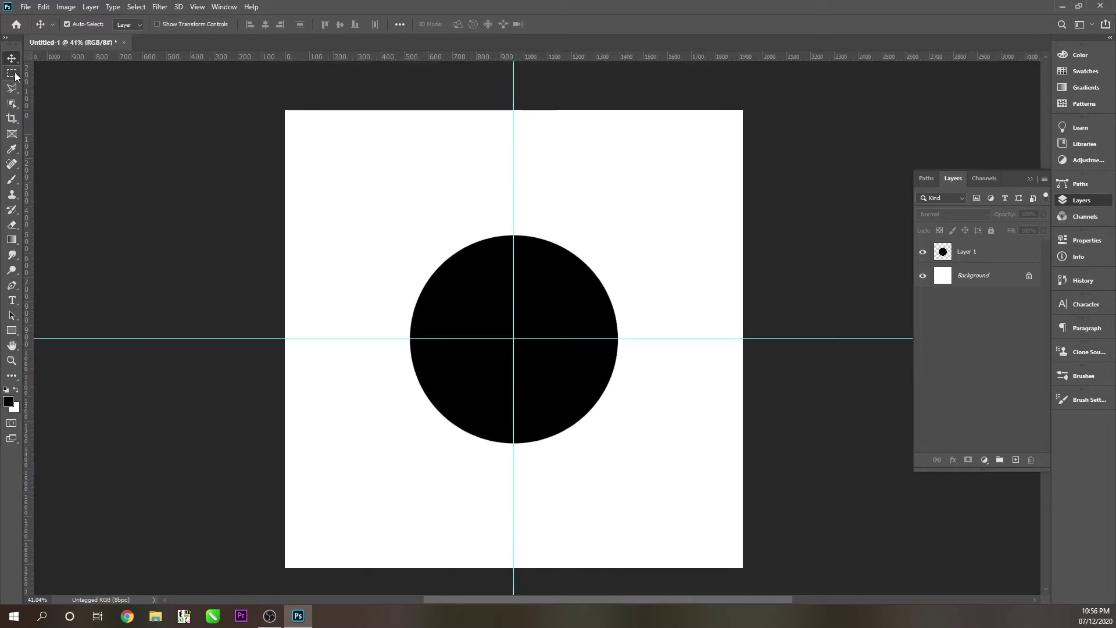
Select the dot's upper-left quarter with the Rectangular Marquee and copy it to Layer 2
left_click(13, 74)
left_click(66, 75)
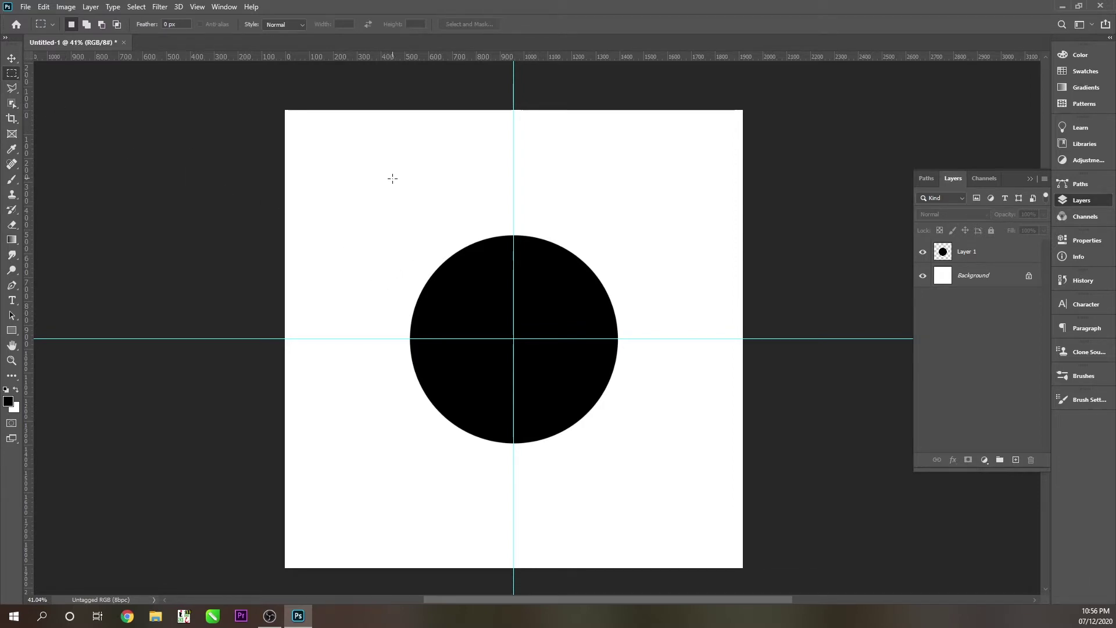
left_click_drag(392, 179, 514, 336)
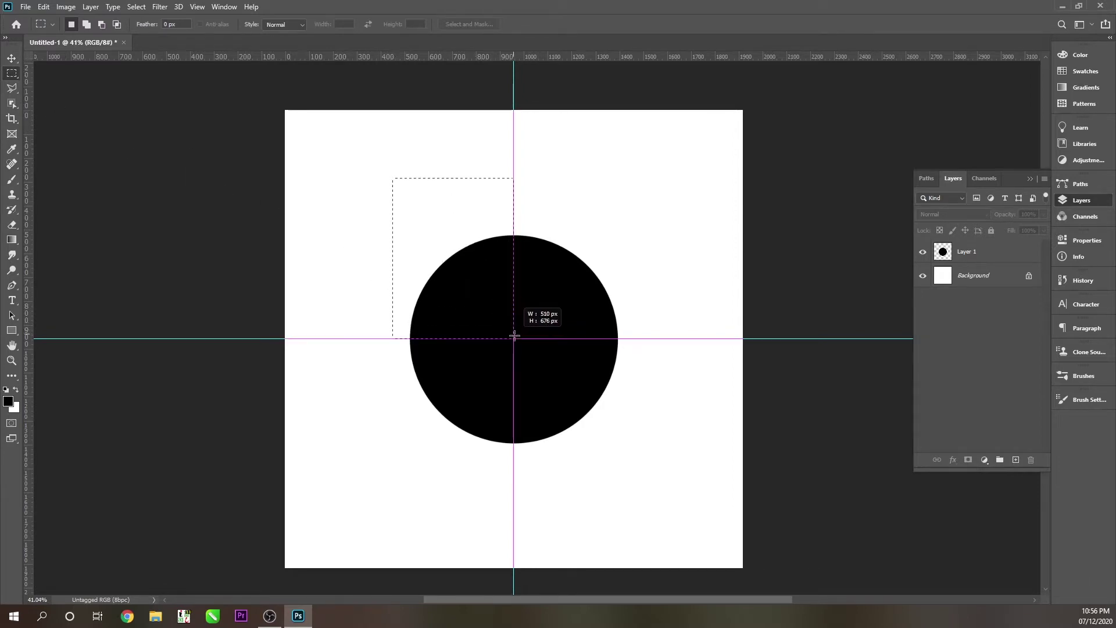
left_click_drag(513, 336, 514, 336)
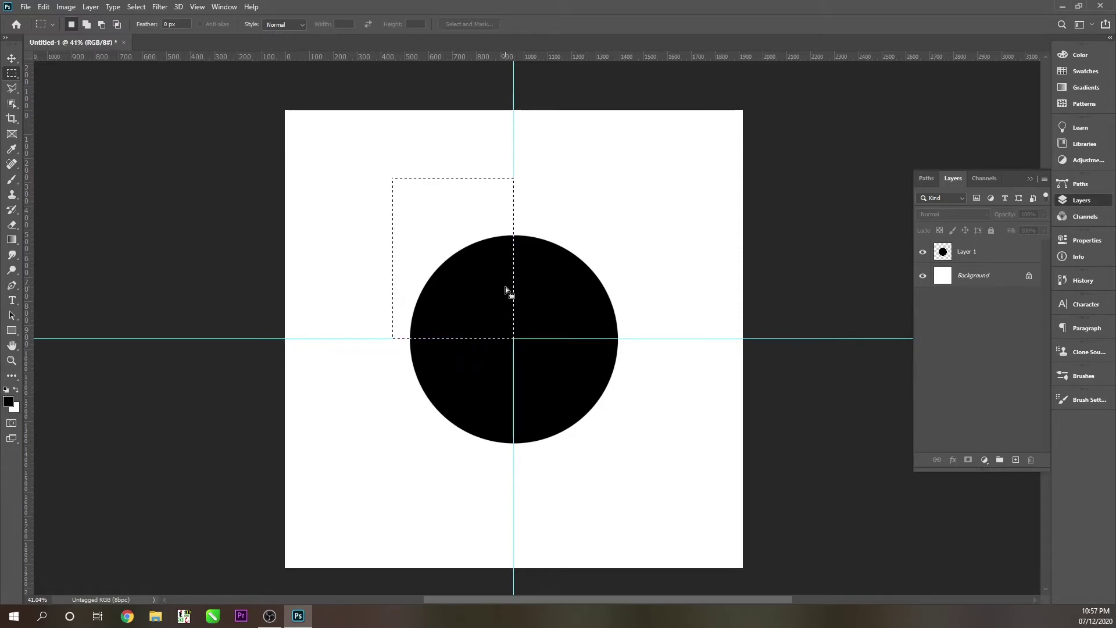
scroll(503, 286, "up", 2)
key("ctrl+j")
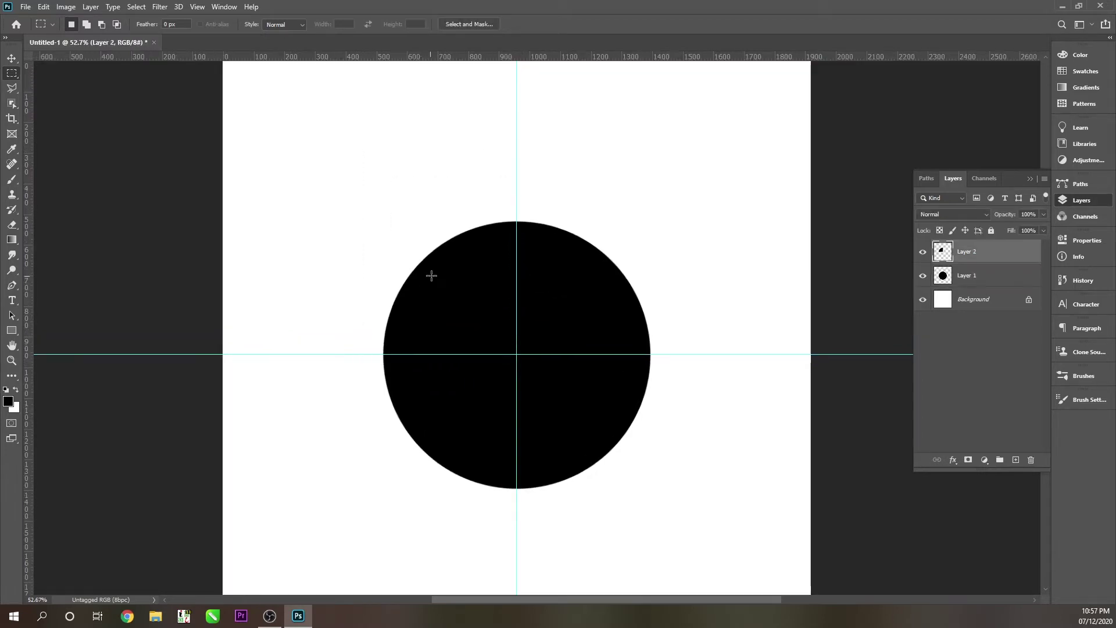
Move the Layer 2 quarter-circle flush into the canvas's bottom-right corner
left_click(8, 59)
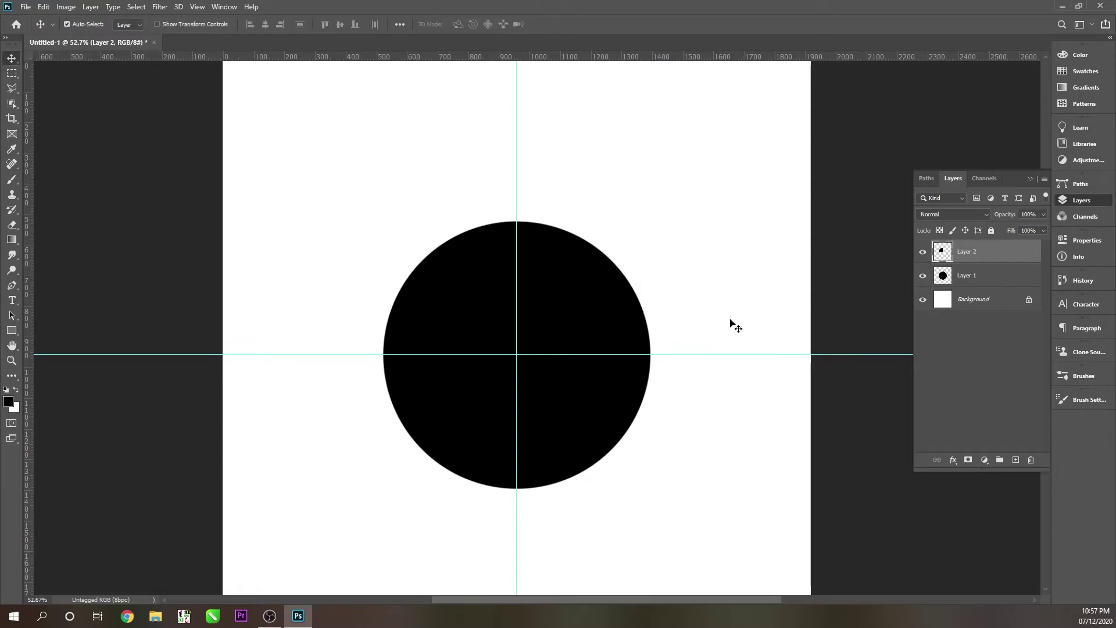
scroll(503, 267, "down", 3)
mouse_move(493, 286)
left_mouse_down()
mouse_move(628, 442)
mouse_move(652, 437)
left_mouse_up()
scroll(553, 449, "up", 2)
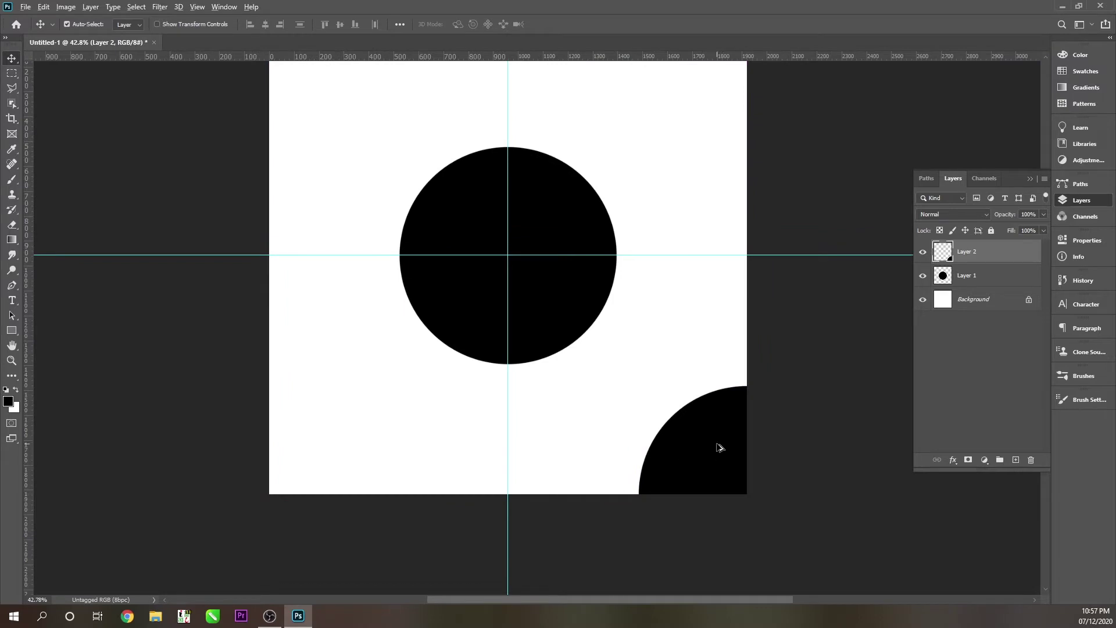
Duplicate the quarter-circle, flip it horizontally, and place it in the bottom-left corner
left_click_drag(720, 446, 423, 424)
key("ctrl+t")
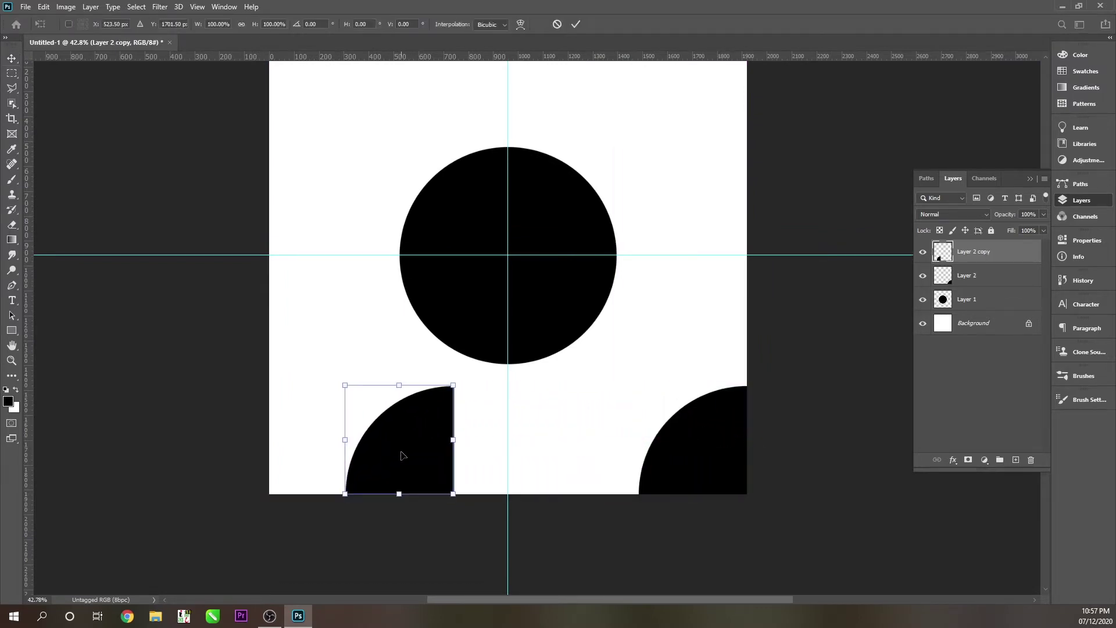
right_click(408, 464)
left_click(442, 447)
left_click_drag(405, 463, 330, 461)
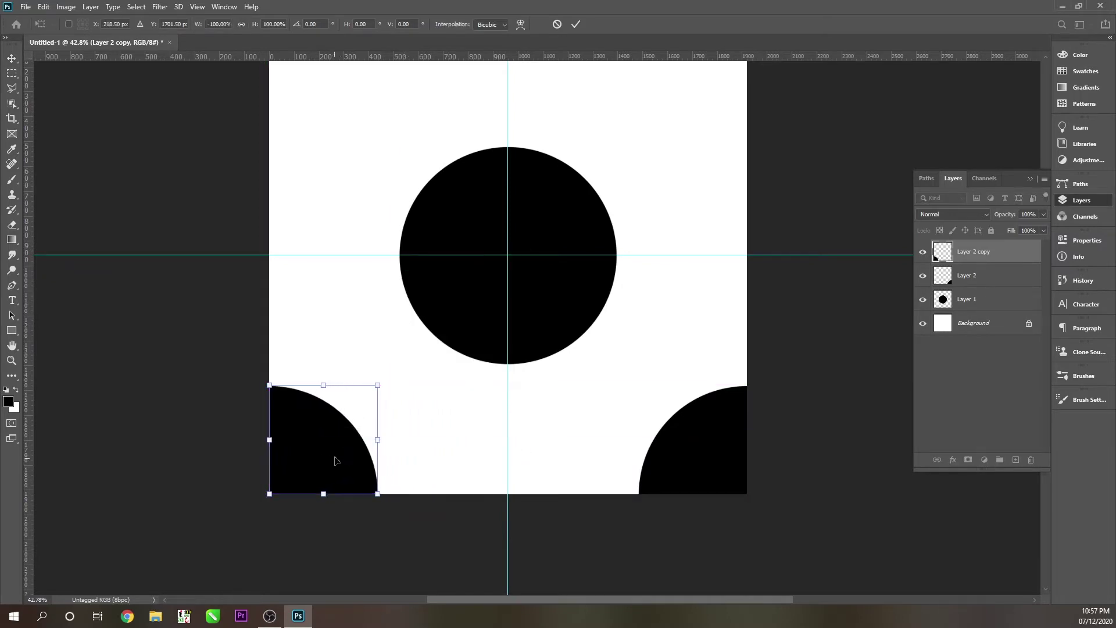
key("Return")
Copy both bottom quarter-circles to the top corners and flip them vertically
left_click_drag(615, 466, 588, 452)
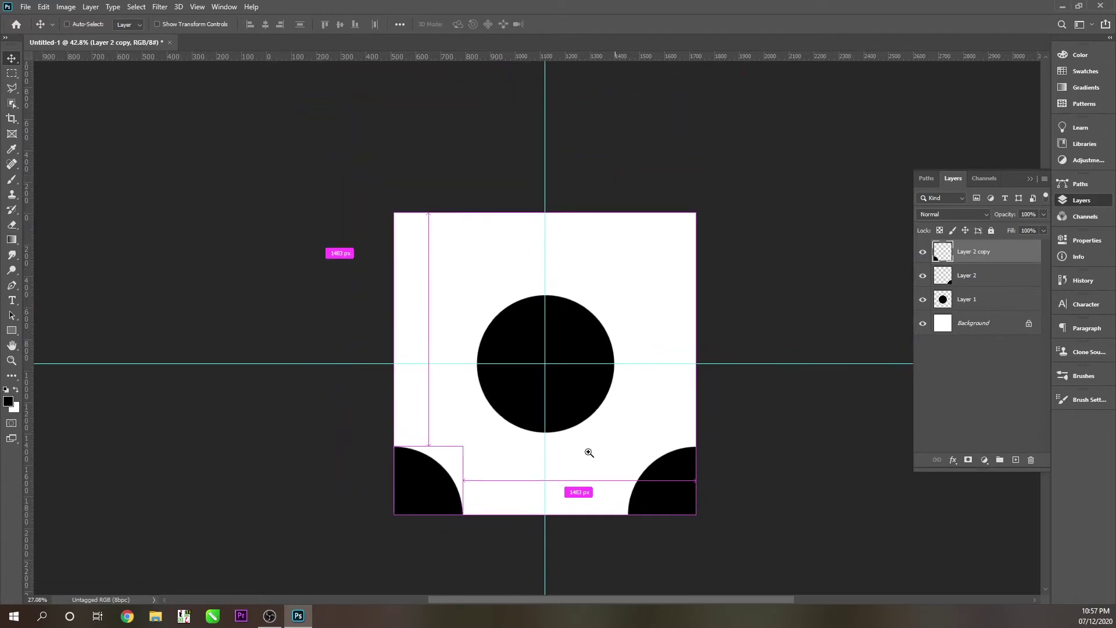
left_click(659, 475, "ctrl")
left_click(445, 489, "ctrl+shift")
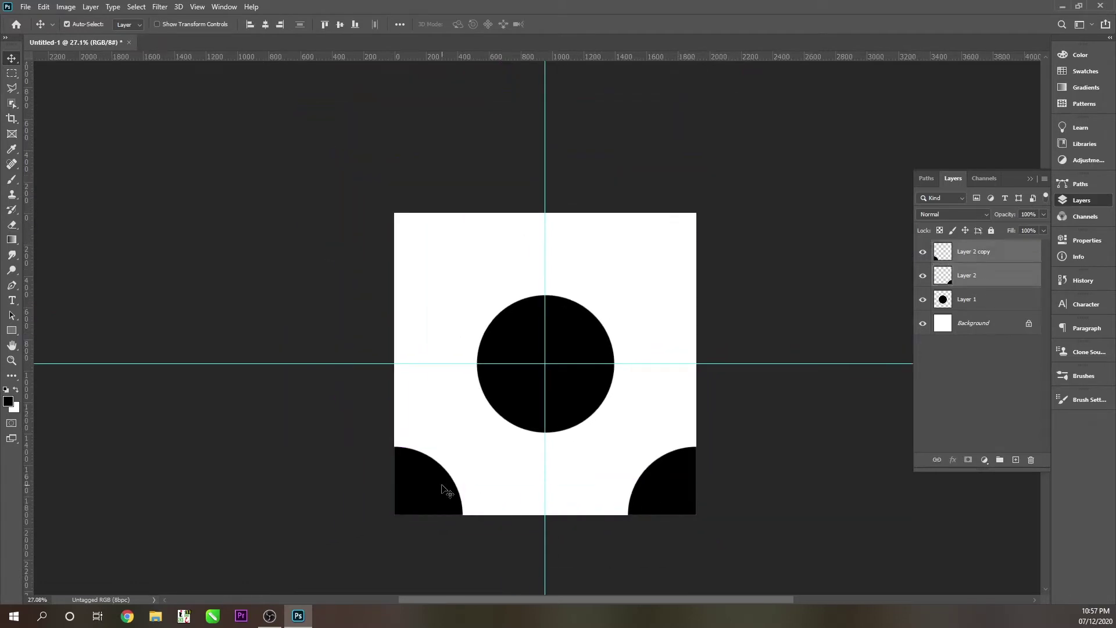
left_click_drag(429, 505, 458, 268)
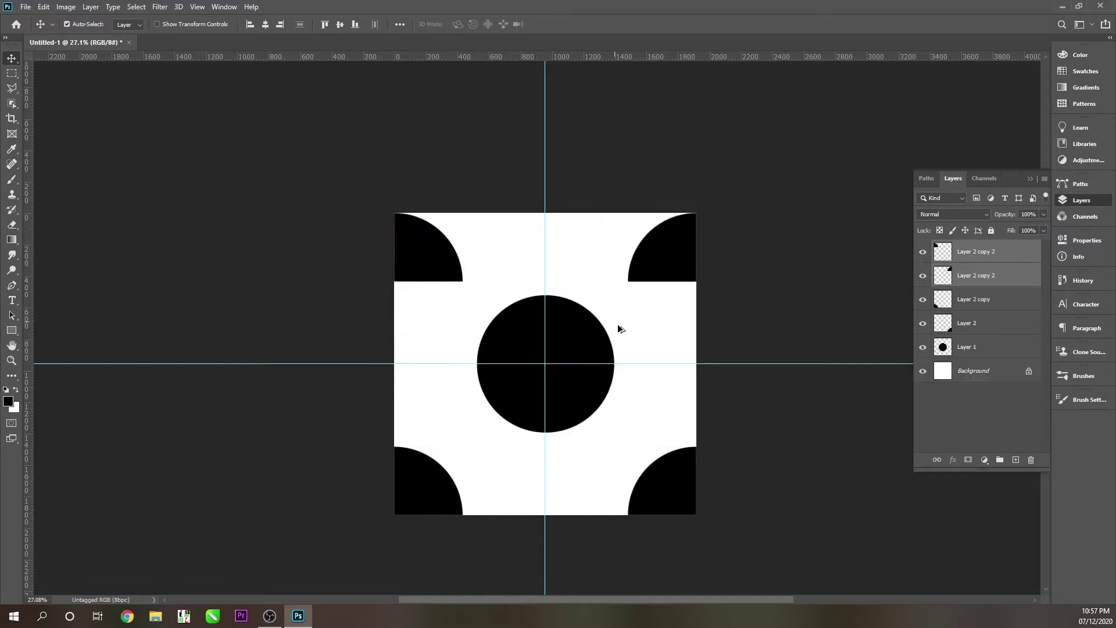
key("ctrl+t")
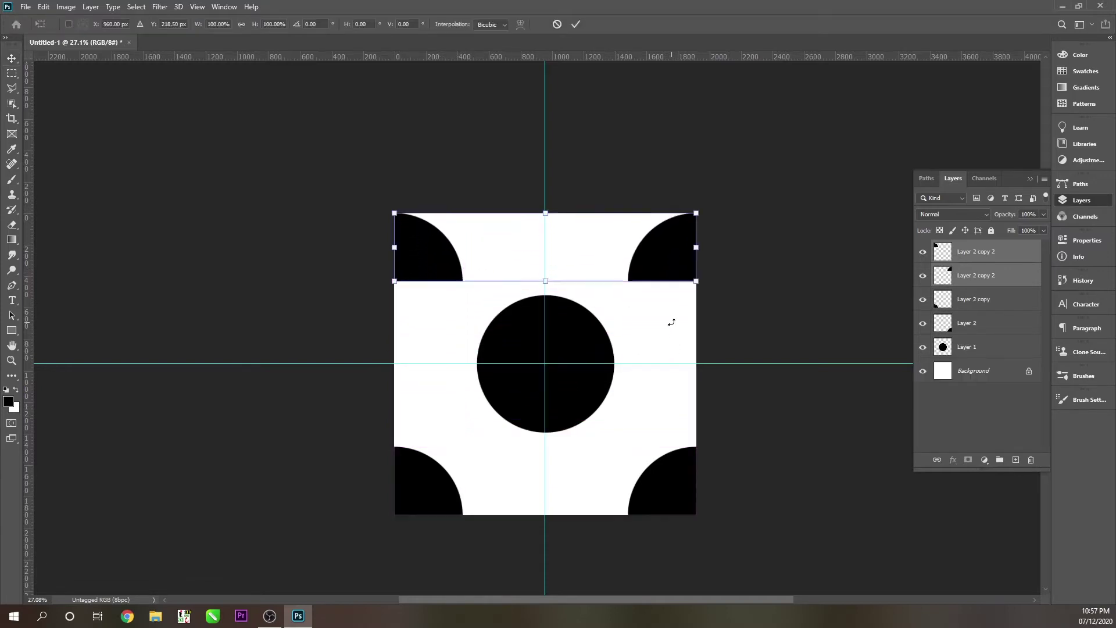
right_click(644, 250)
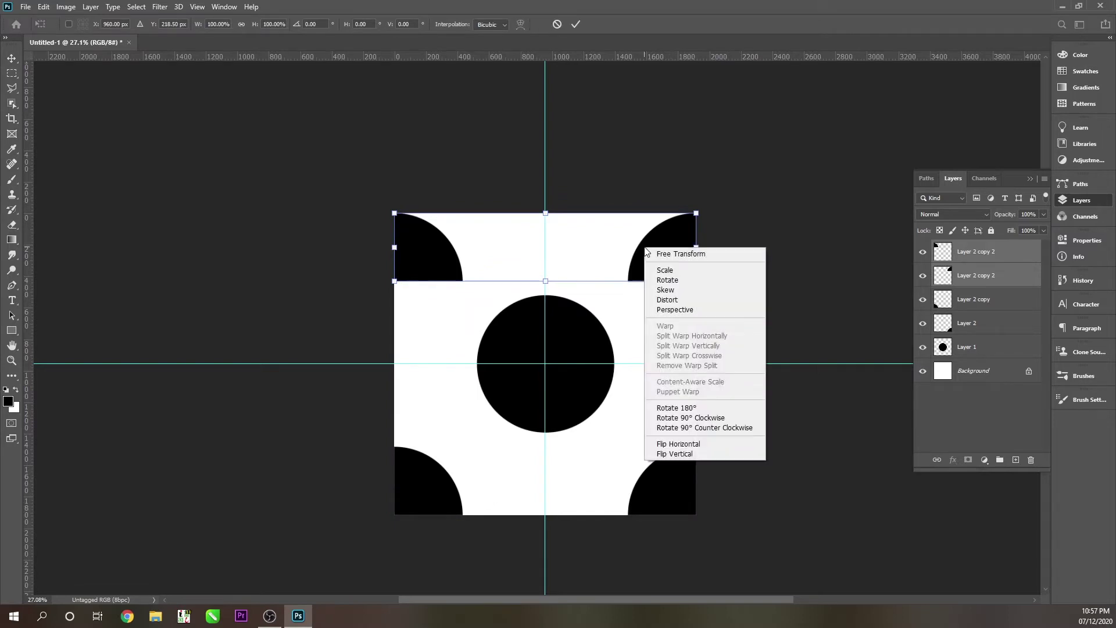
left_click(727, 454)
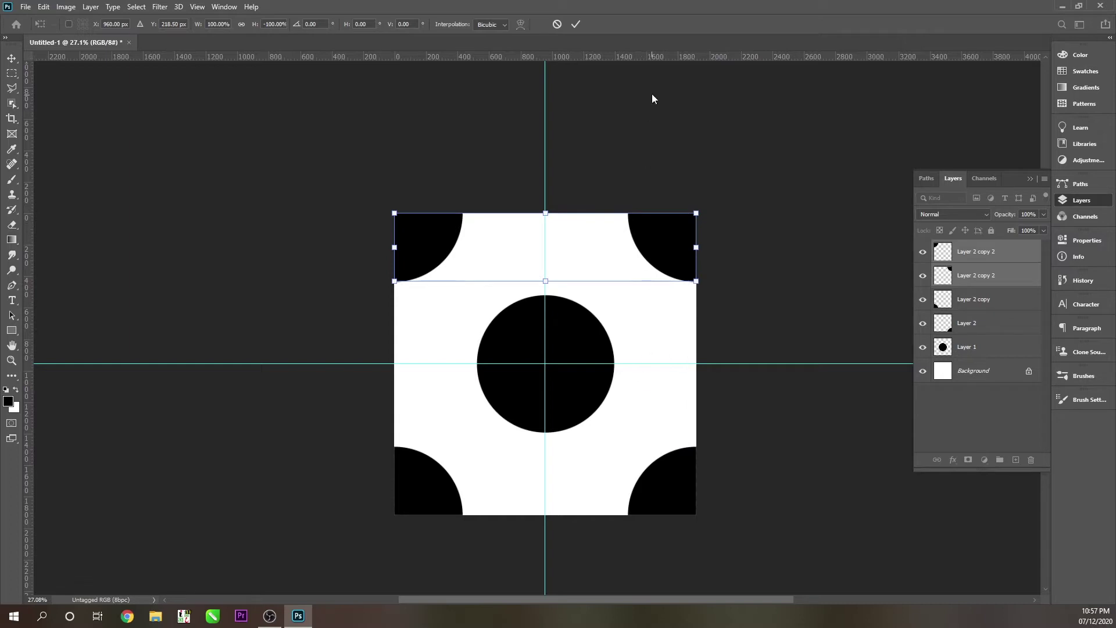
key("Return")
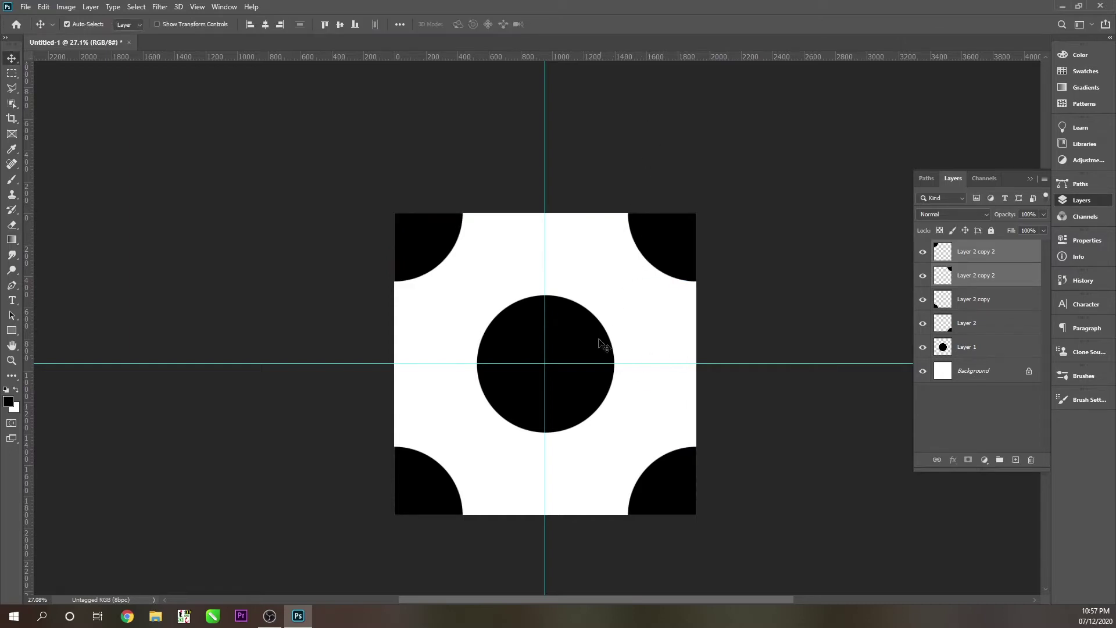
Delete the vertical and horizontal centring guides by dragging them back into the rulers
scroll(545, 330, "up", 3)
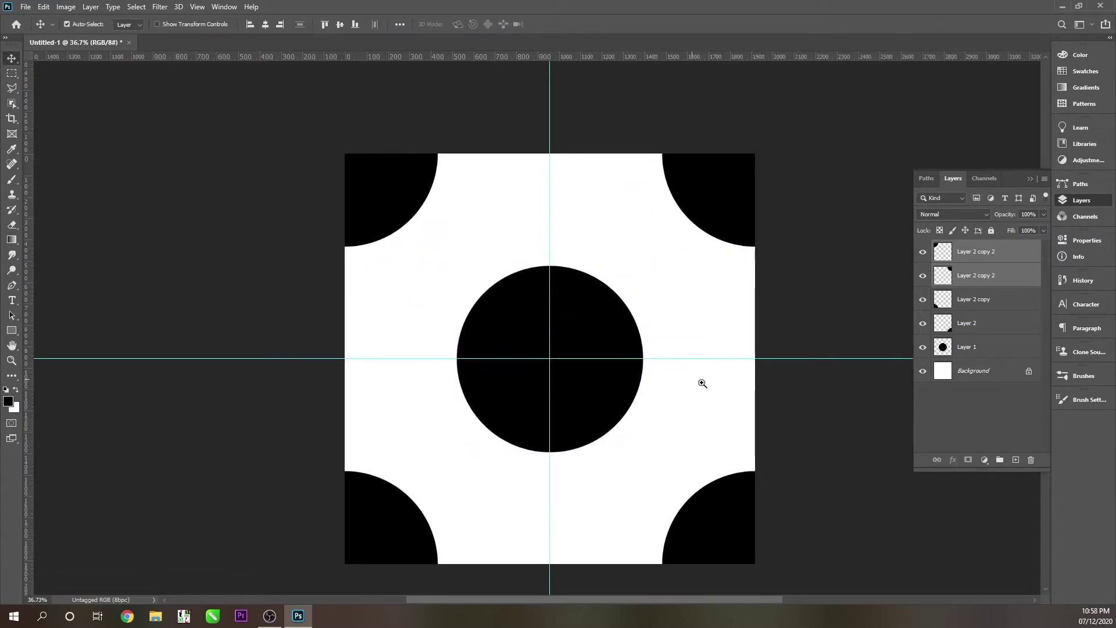
scroll(677, 362, "down", 2)
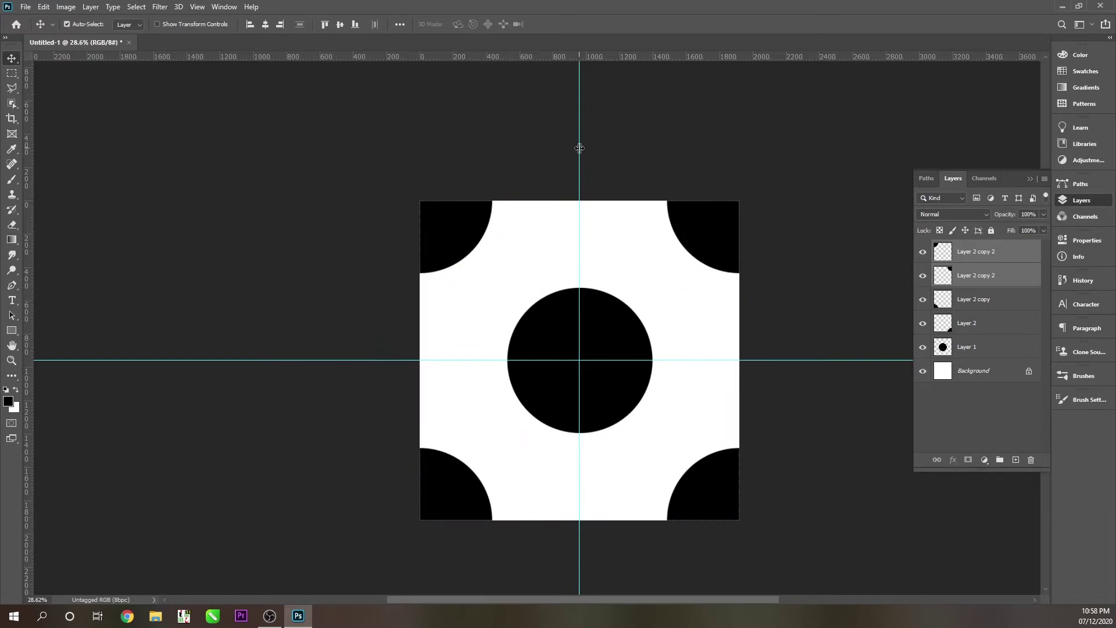
left_click_drag(578, 145, 7, 169)
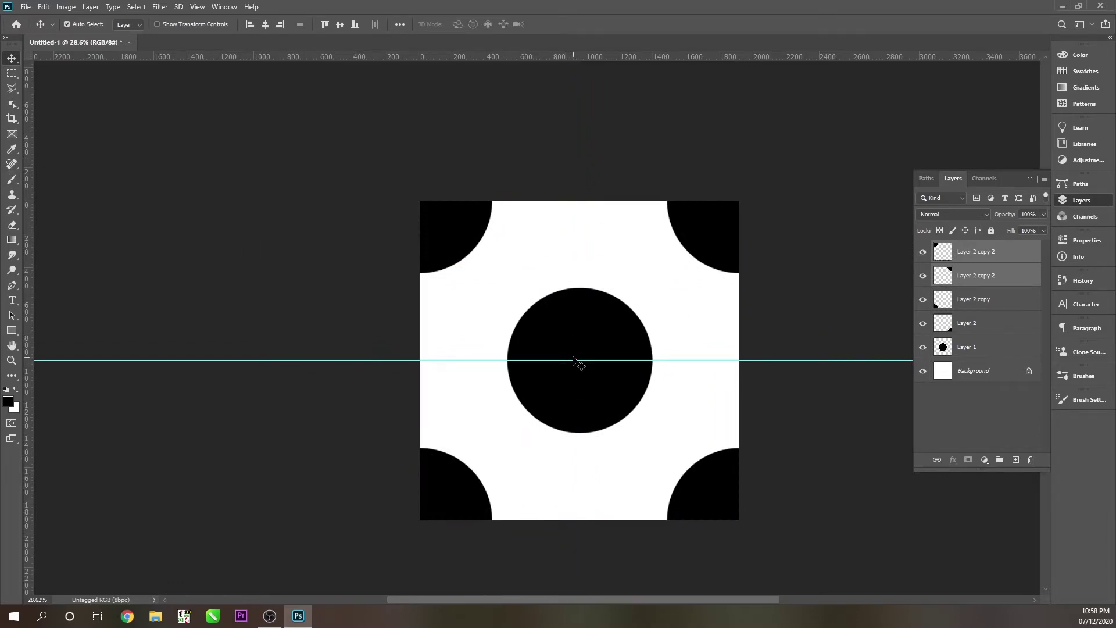
mouse_move(575, 360)
left_mouse_down()
mouse_move(552, 202)
mouse_move(551, 57)
left_mouse_up()
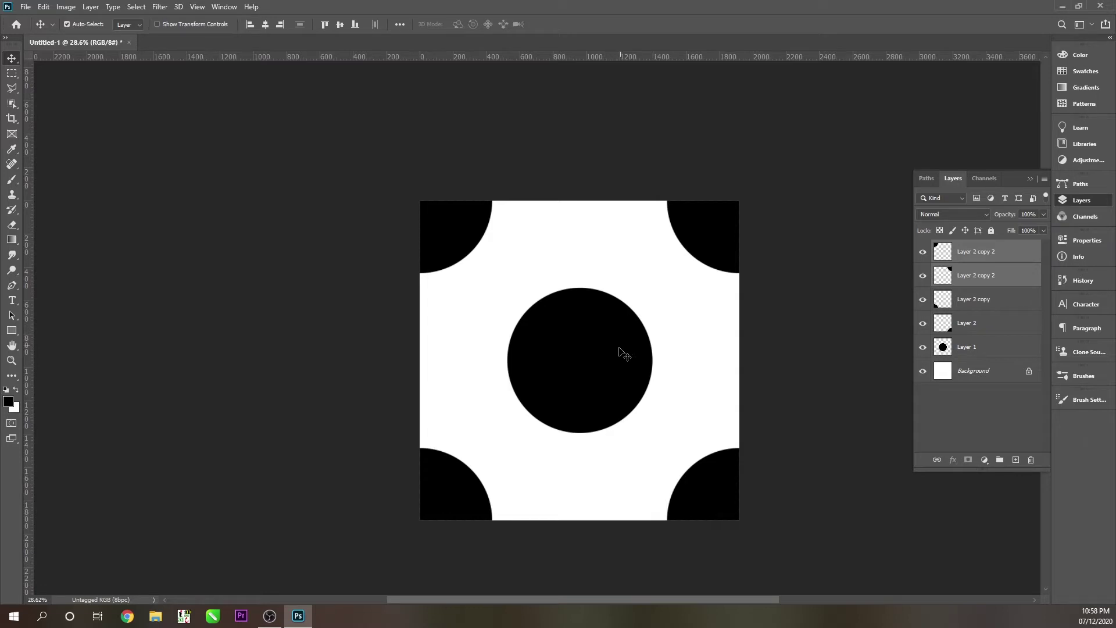
left_click(1013, 255)
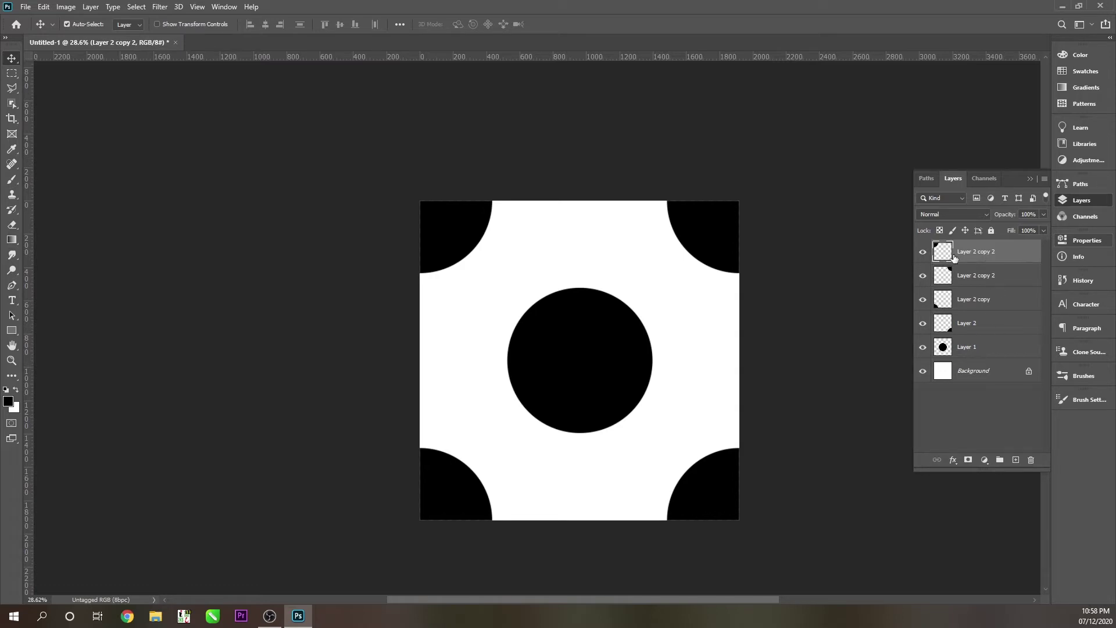
Convert Layer 1 through Layer 2 copy 2 into one smart object
left_click(976, 354, "shift")
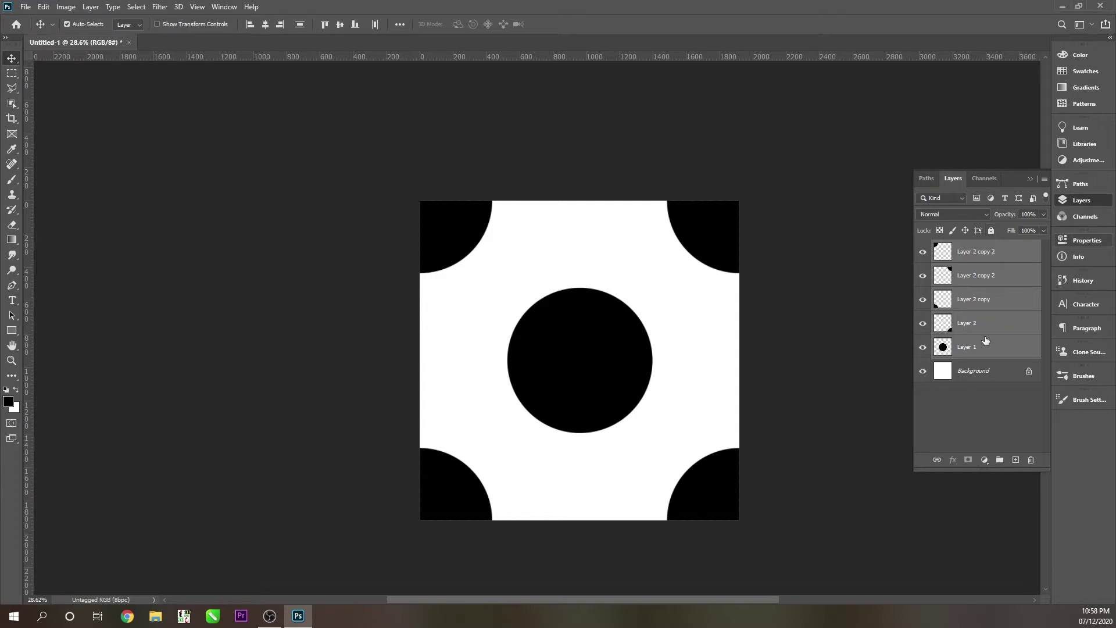
right_click(980, 311)
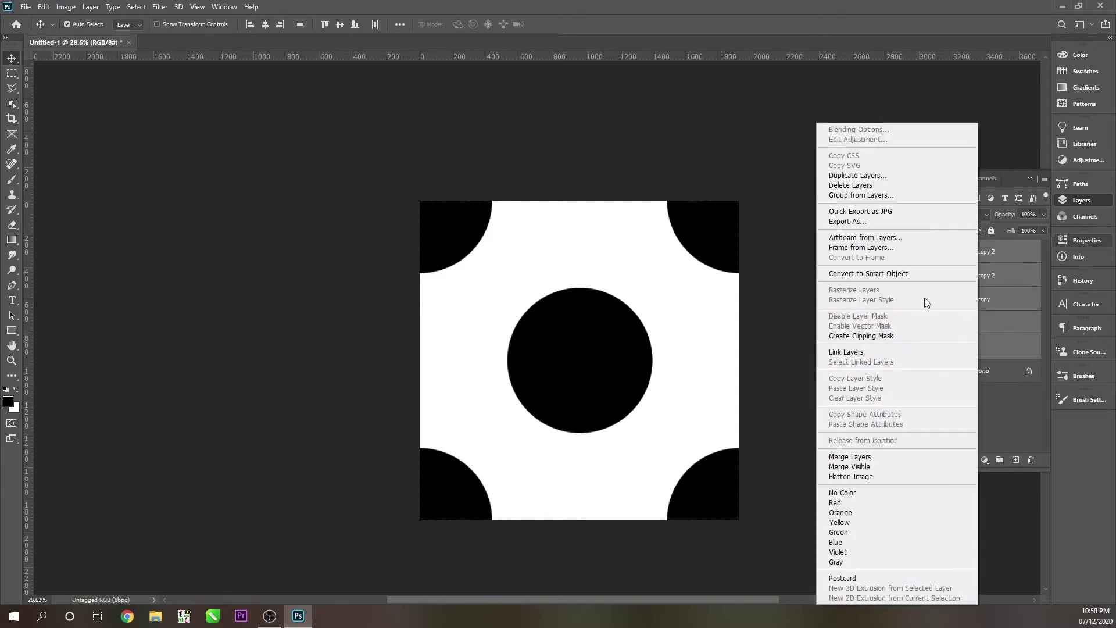
left_click(856, 272)
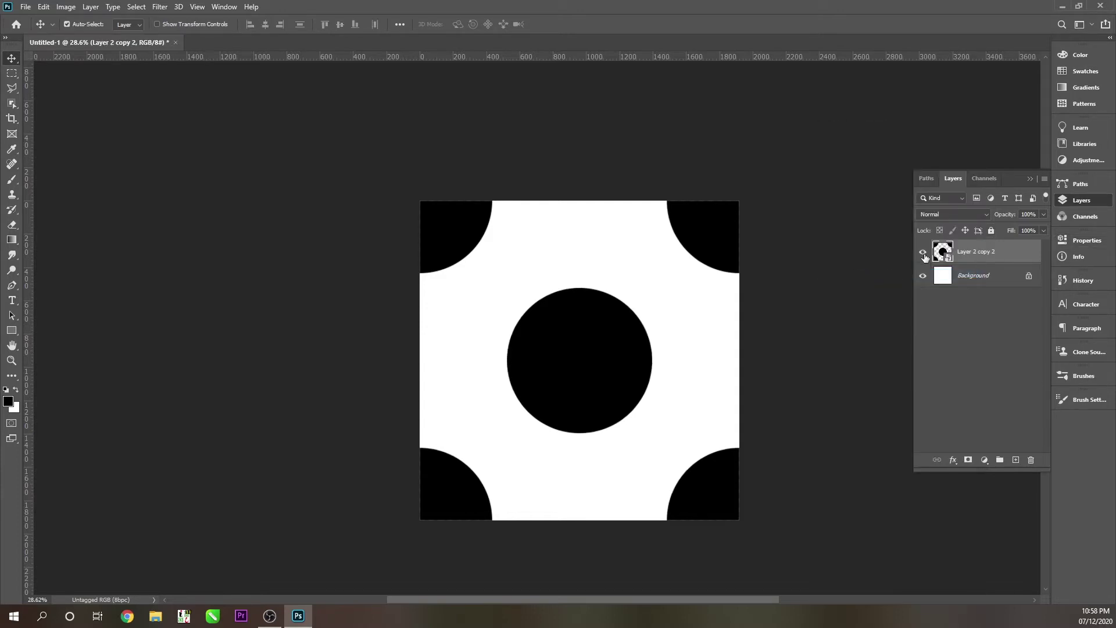
left_click(923, 253)
left_click_drag(640, 419, 590, 387)
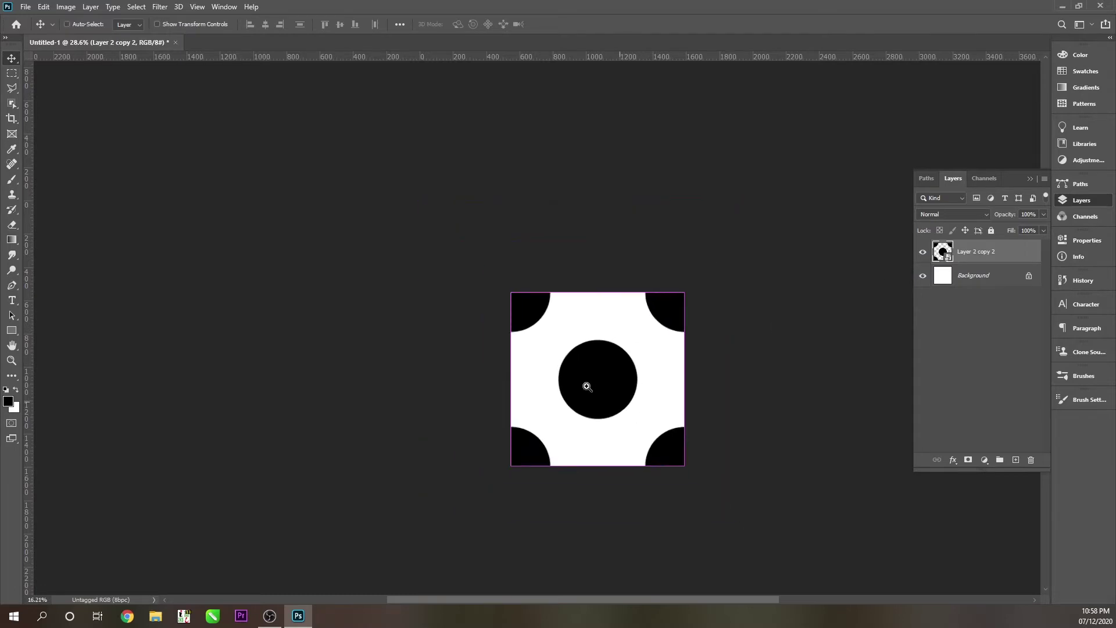
Define the tile as a pattern named 'round pattren' via Edit > Define Pattern
left_click(41, 7)
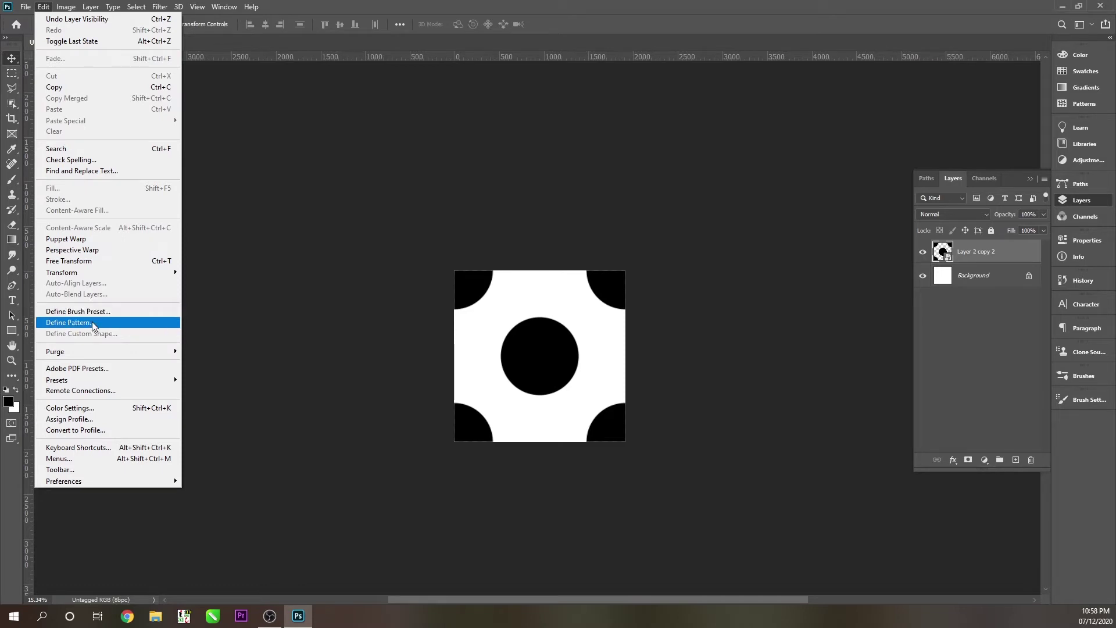
left_click(129, 325)
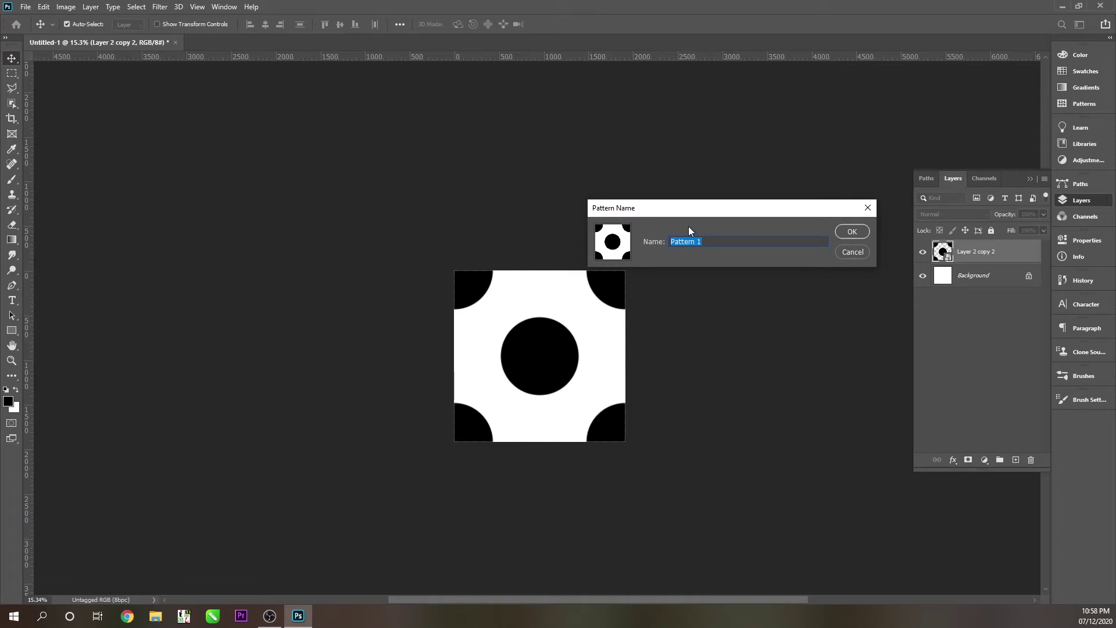
type("round p")
left_click(855, 232)
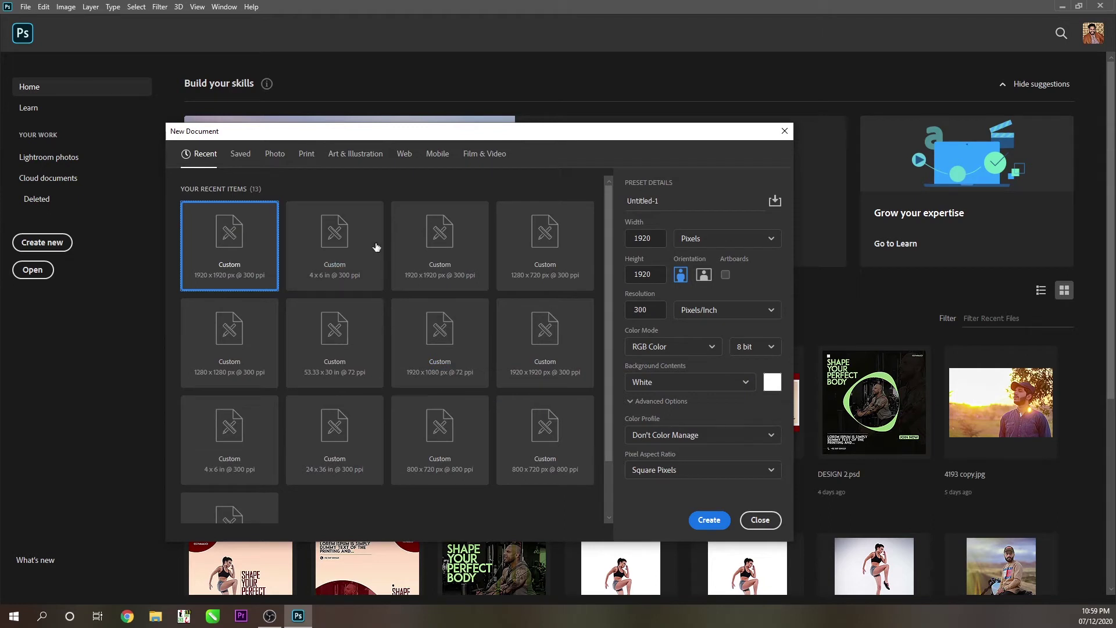
Create a 4 × 6 in, 300 ppi document and add an empty Layer 1
left_click(356, 243)
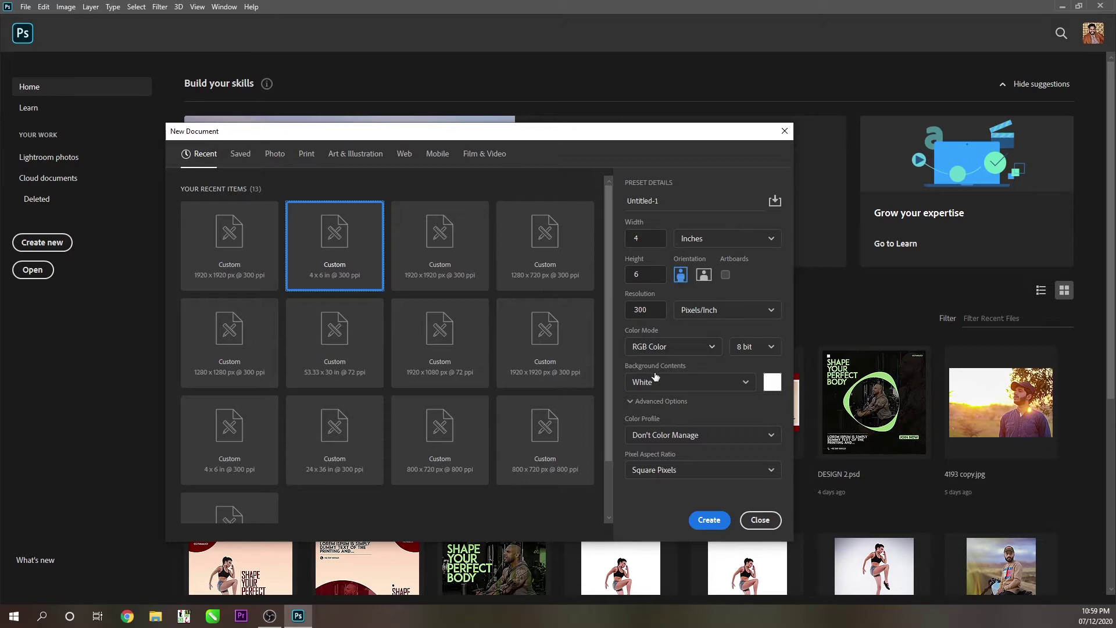
left_click(704, 519)
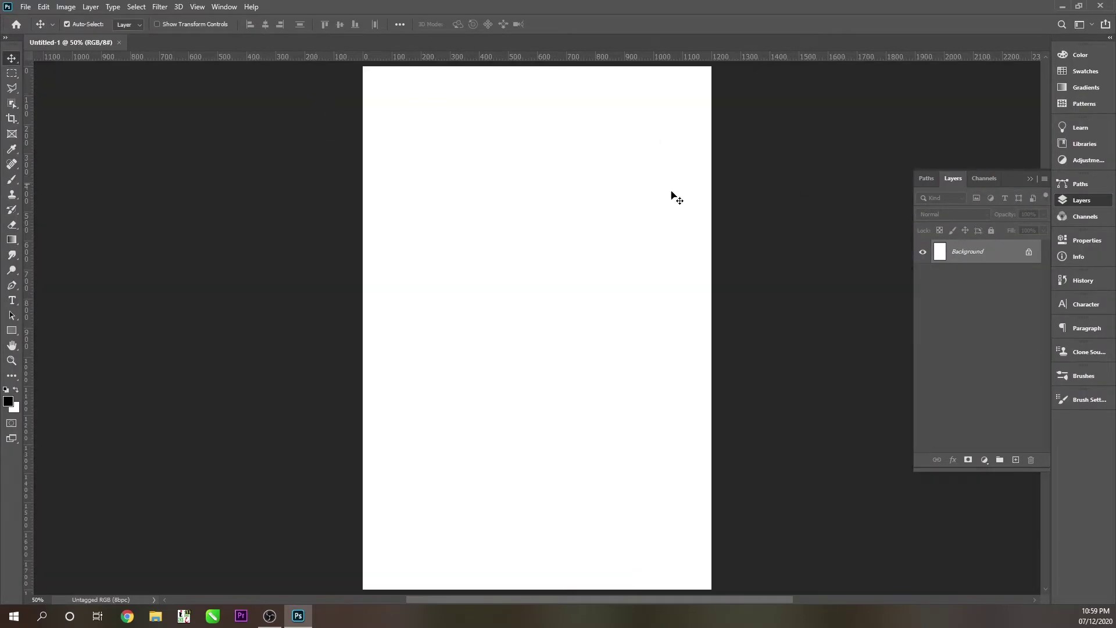
scroll(573, 261, "down", 2)
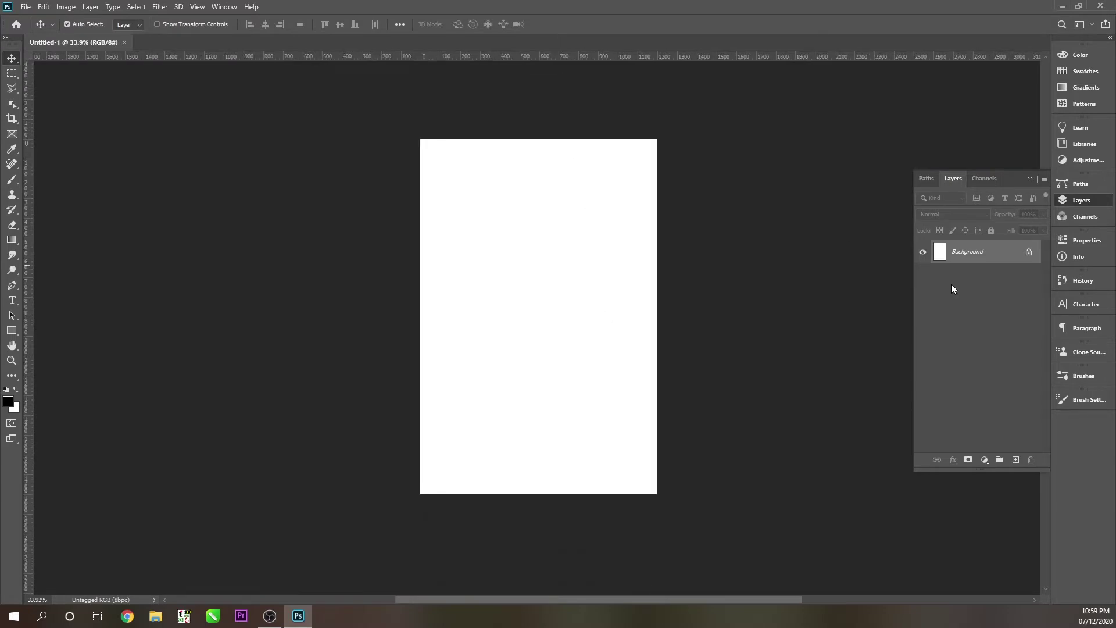
left_click(1016, 459)
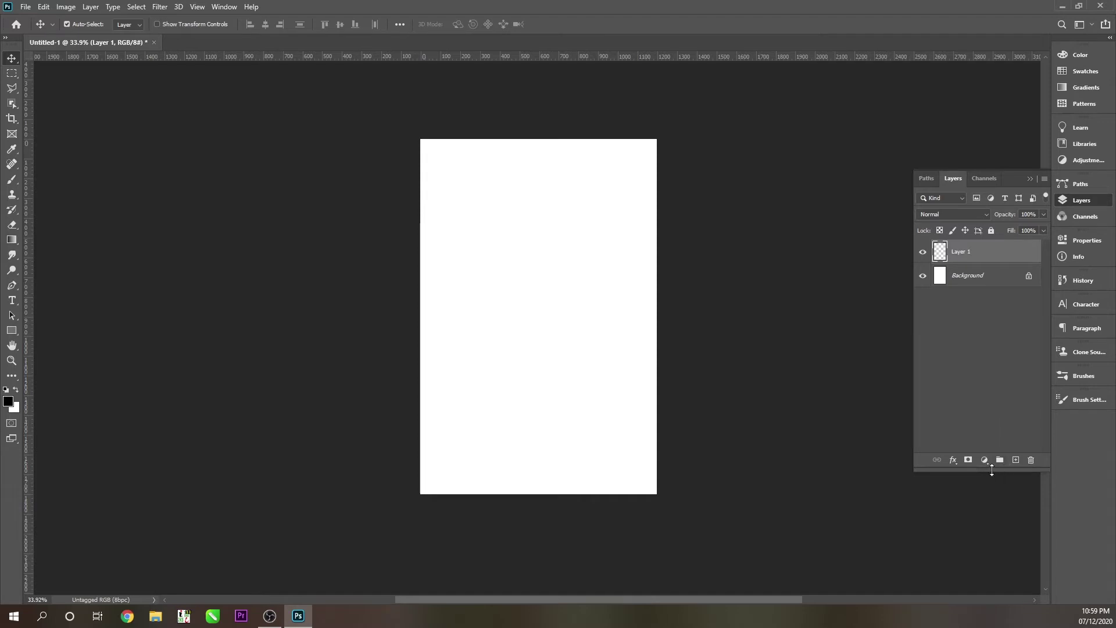
Add a Pattern Fill layer with the polka-dot pattern scaled to 6%
left_click(985, 462)
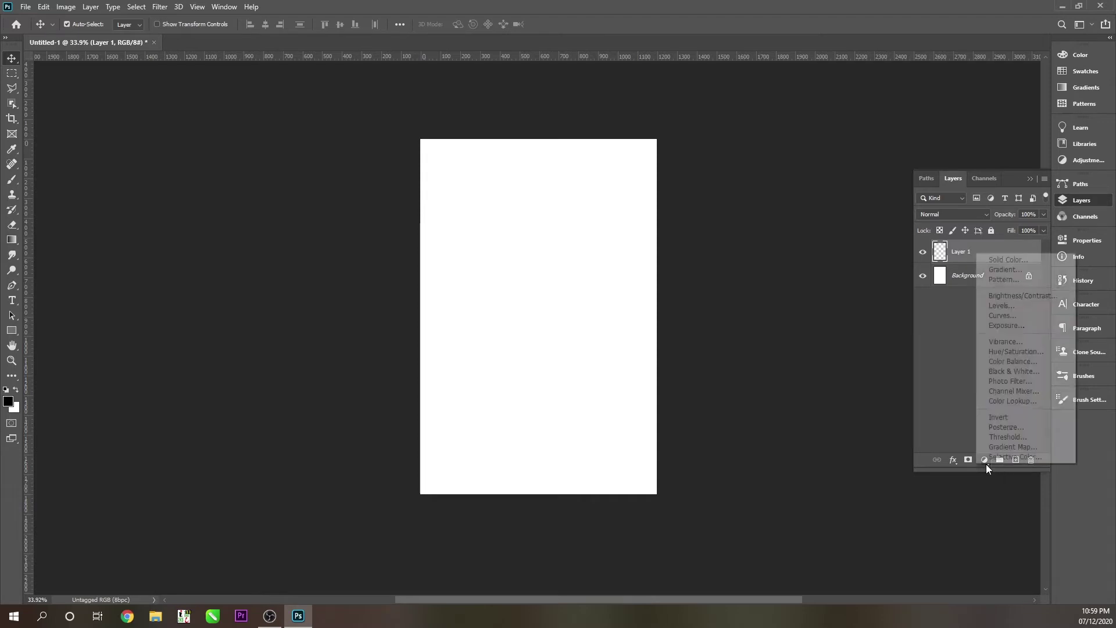
left_click(1003, 279)
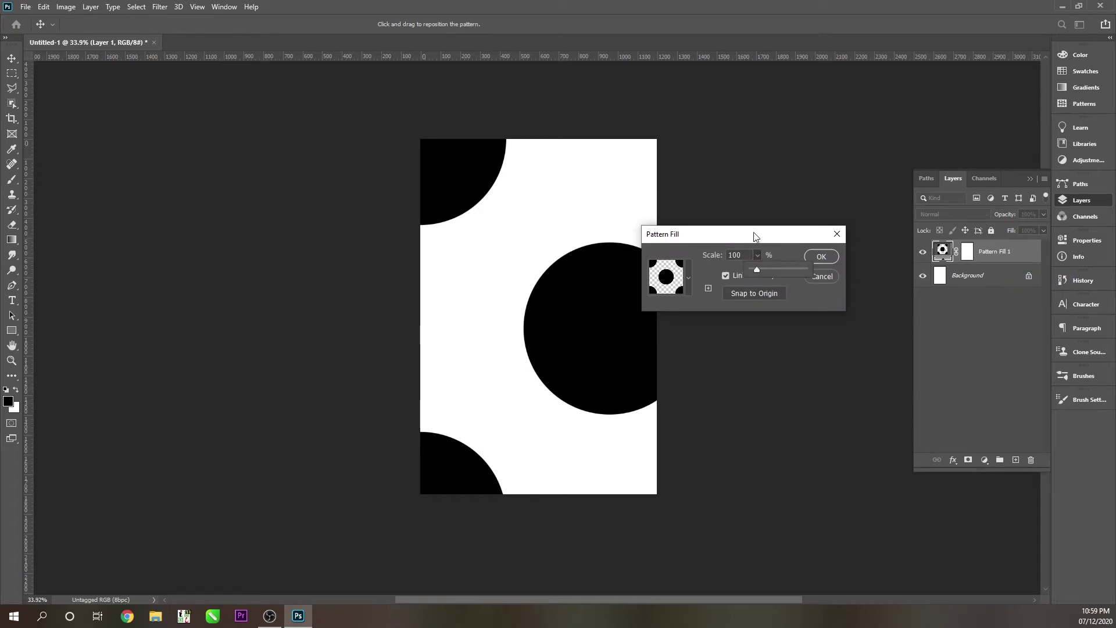
left_click_drag(752, 236, 873, 244)
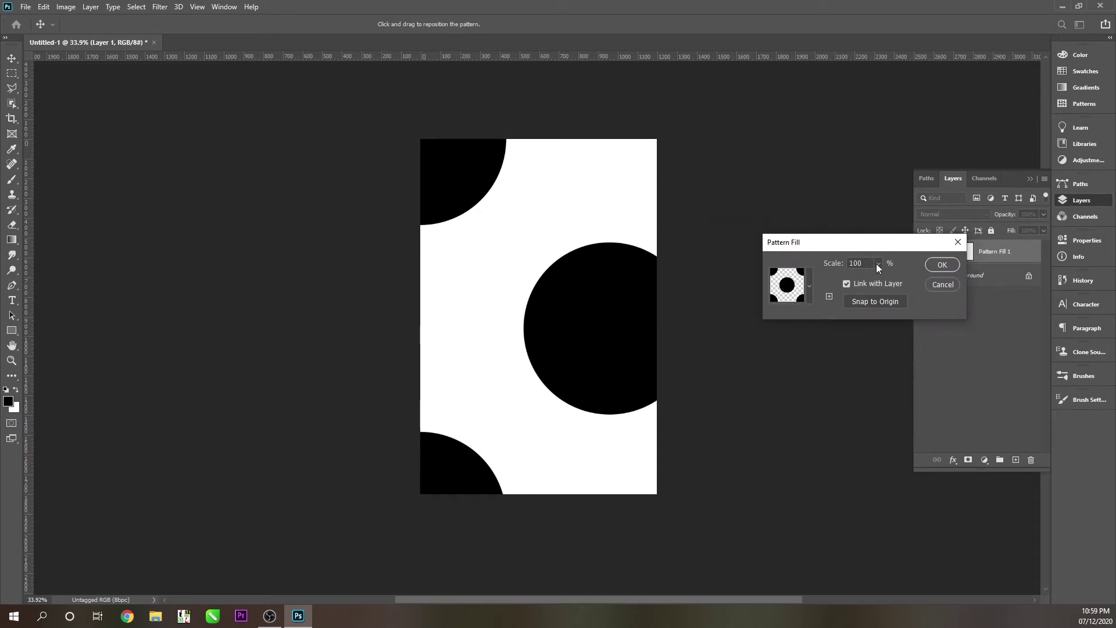
left_click(877, 263)
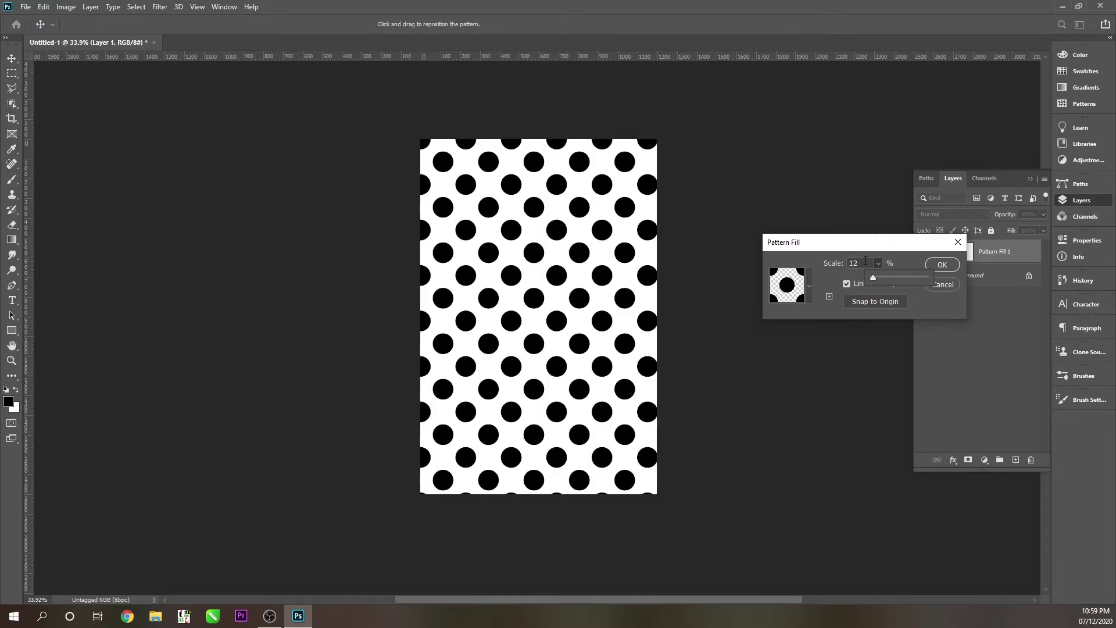
left_click(835, 261)
type("6")
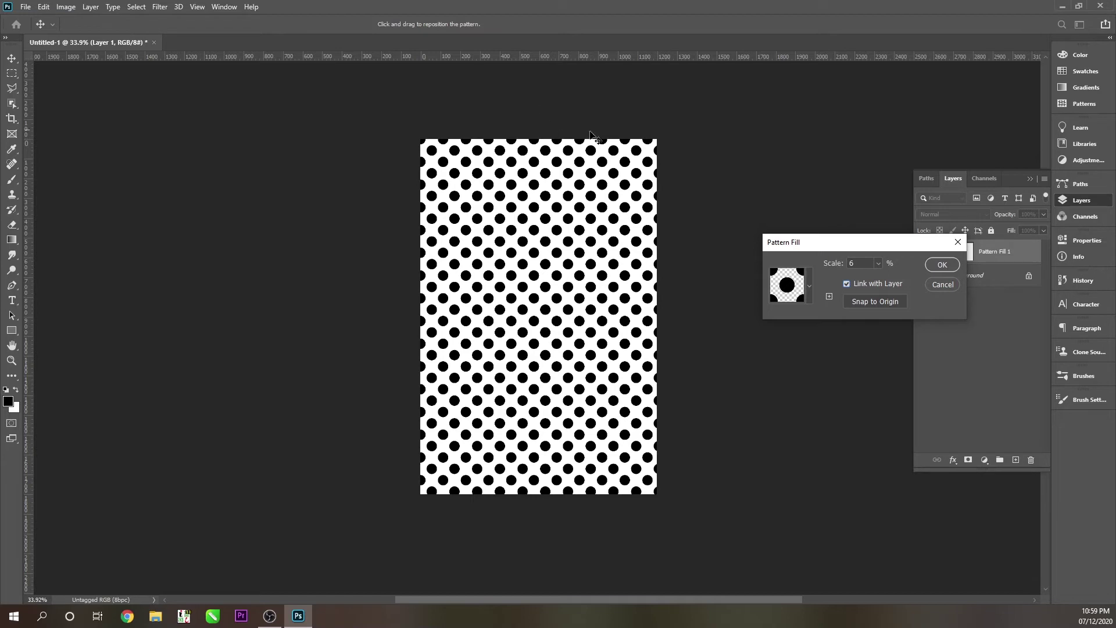
left_click(852, 301)
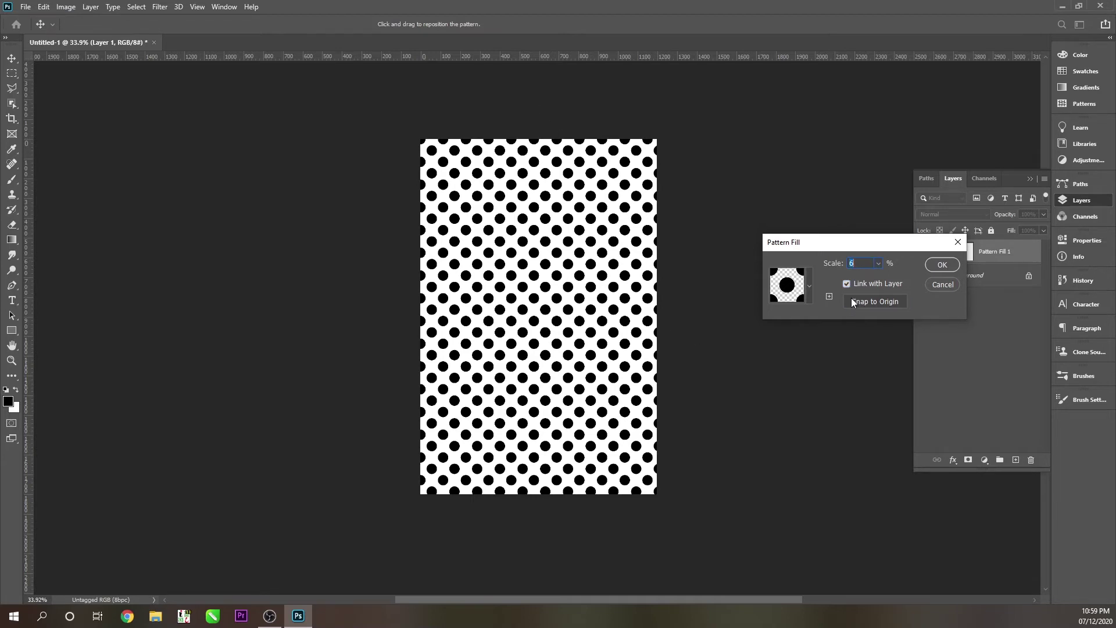
left_click(941, 264)
Drag the polka-dot pattern on the canvas to reposition it within the document
scroll(482, 221, "up", 5)
scroll(619, 282, "up", 5)
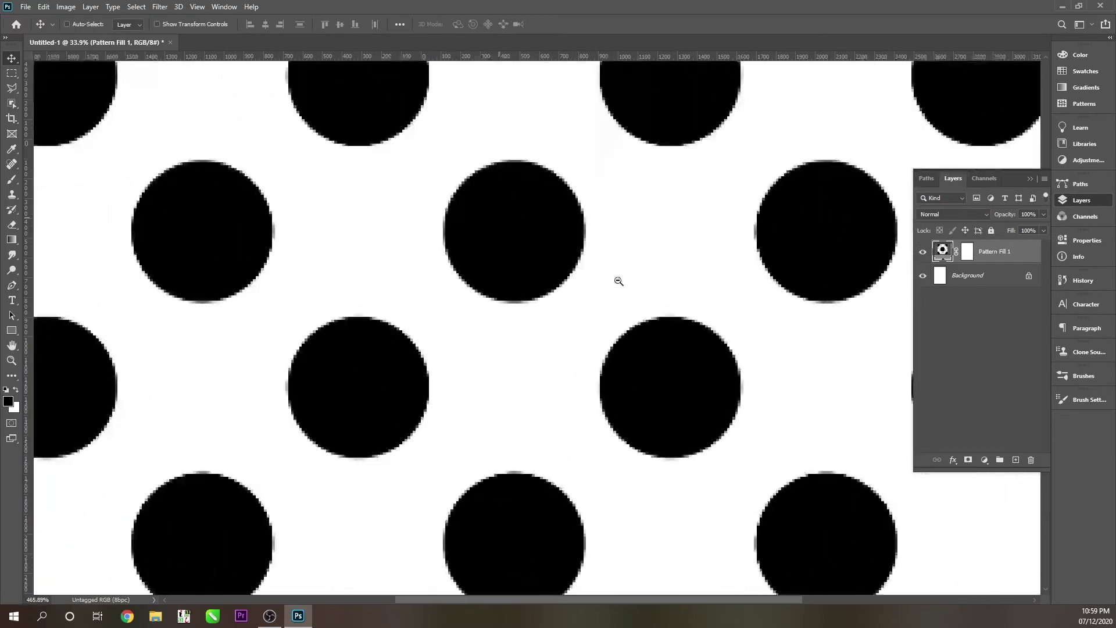
scroll(619, 281, "down", 5)
scroll(557, 256, "down", 3)
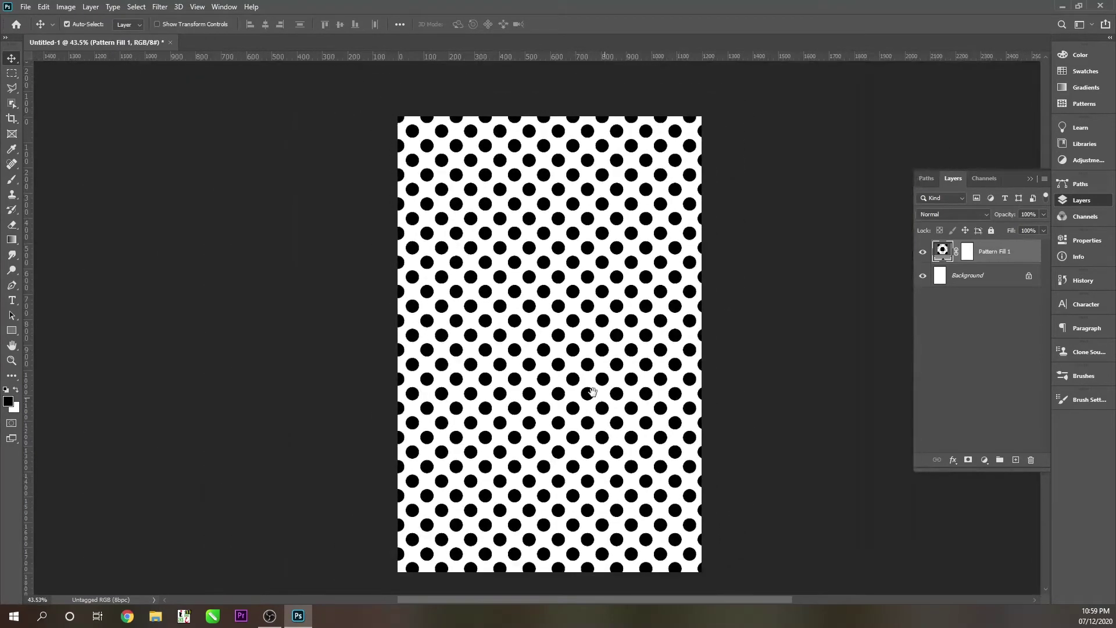
scroll(592, 392, "down", 1)
scroll(569, 378, "up", 3)
scroll(522, 370, "down", 3)
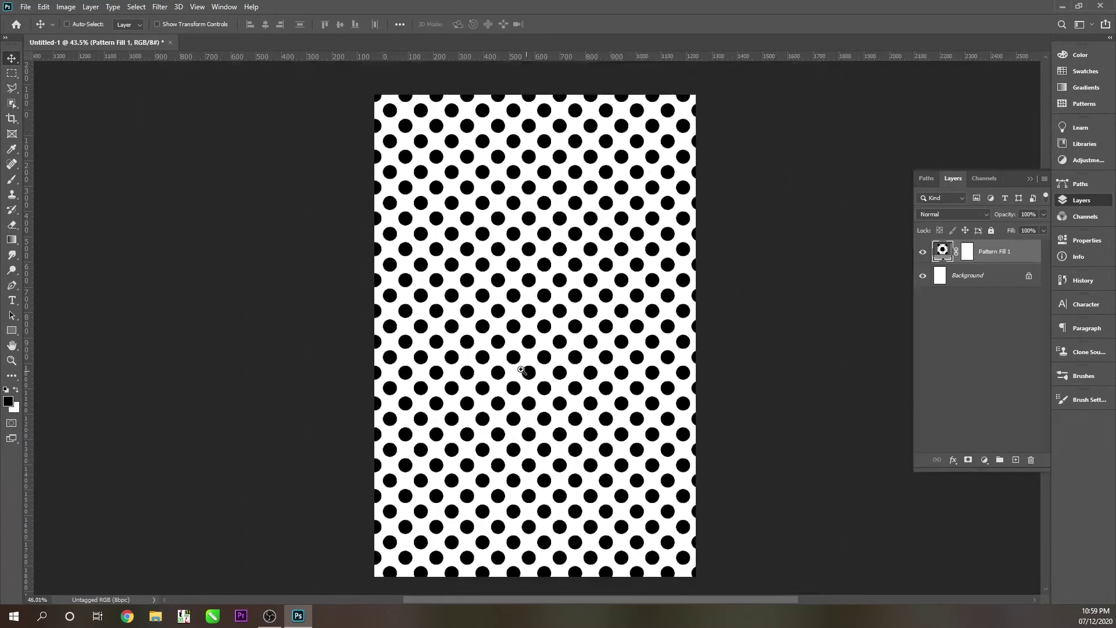
scroll(588, 431, "up", 2)
scroll(588, 431, "up", 1)
scroll(513, 384, "up", 1)
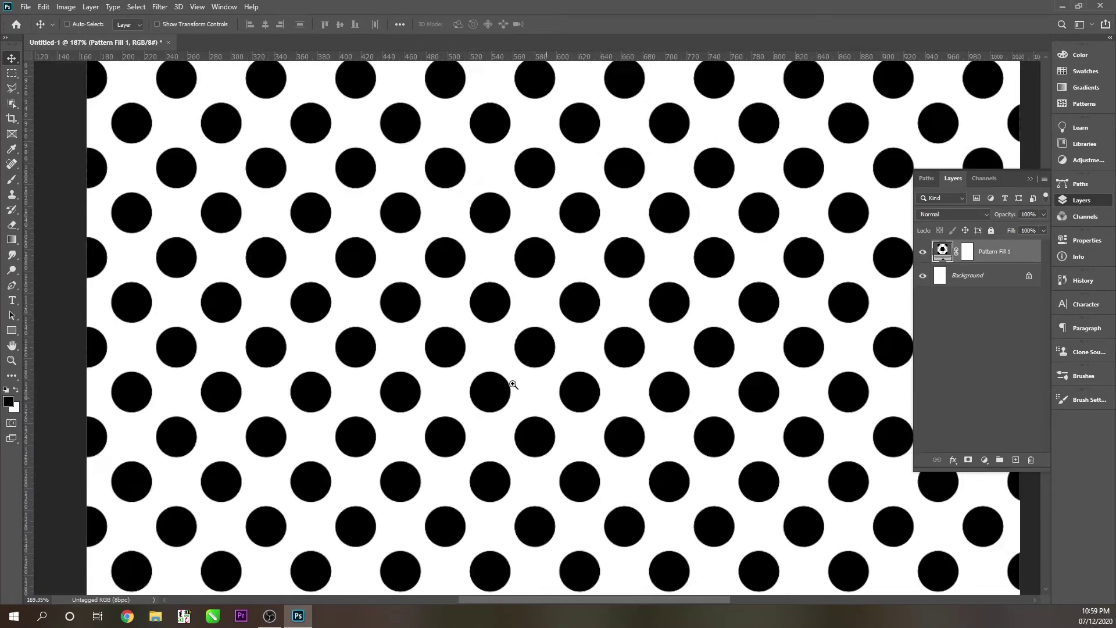
scroll(513, 385, "down", 4)
scroll(535, 385, "down", 1)
scroll(564, 387, "down", 2)
scroll(601, 390, "up", 1)
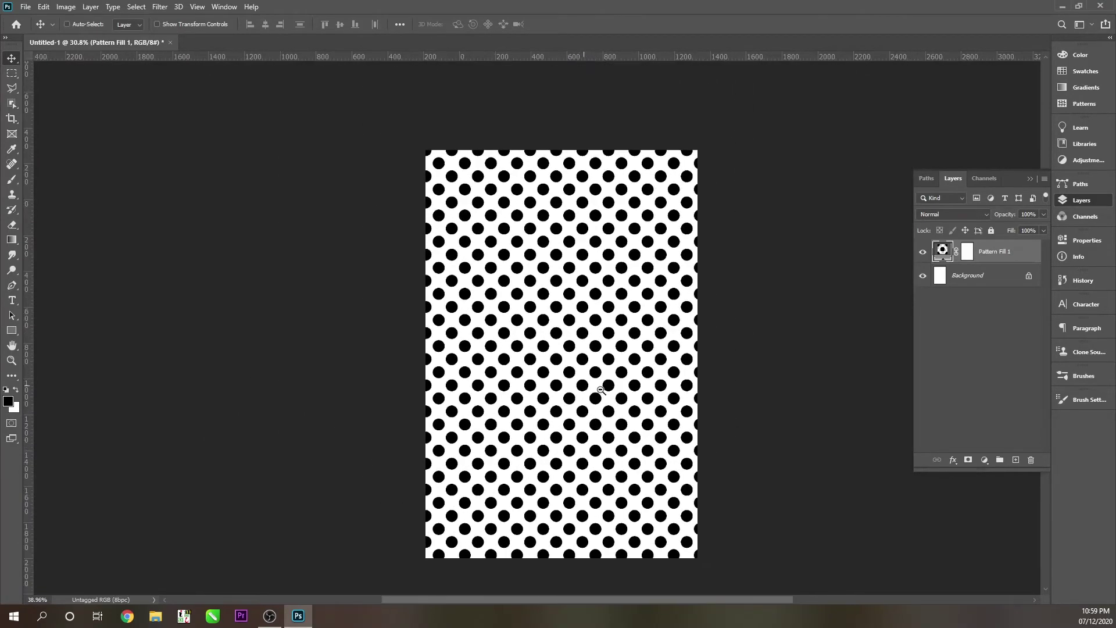
left_click_drag(601, 390, 643, 492)
mouse_move(518, 460)
left_mouse_down()
mouse_move(264, 361)
mouse_move(439, 320)
left_mouse_up()
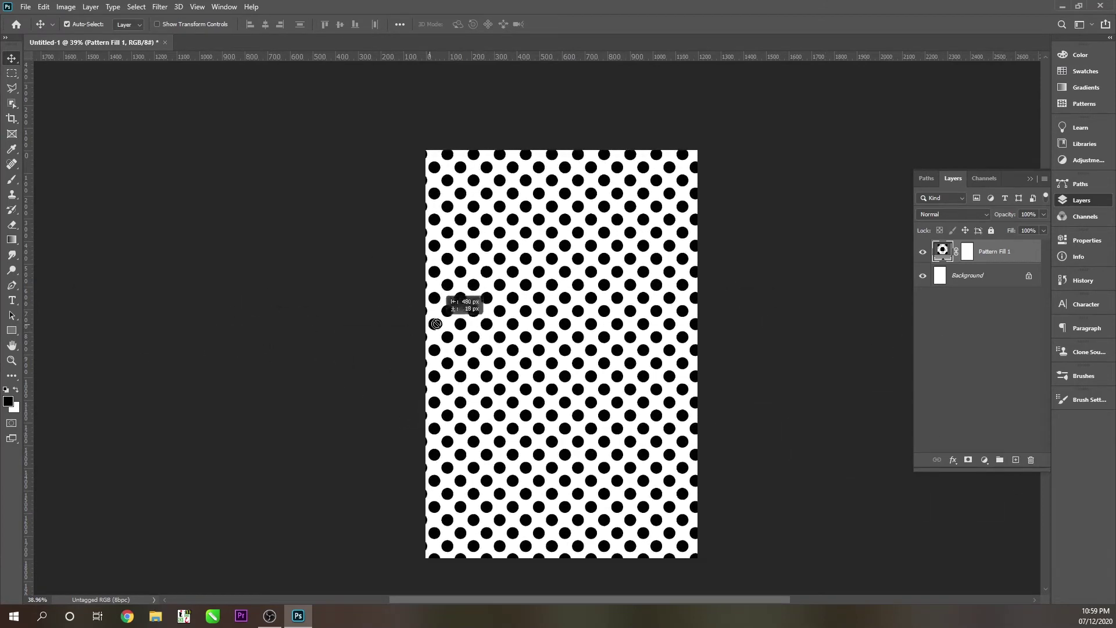
Try a 23% scale in the Pattern Fill settings, then cancel to keep the 6% dots
double_click(942, 251)
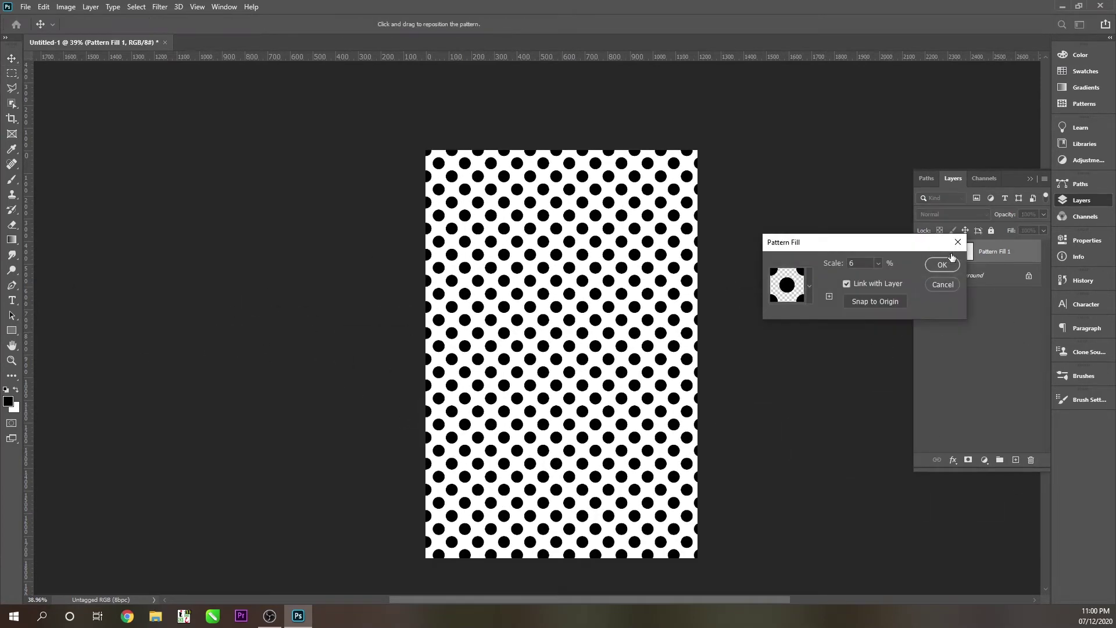
left_click(878, 264)
left_click_drag(878, 278, 905, 278)
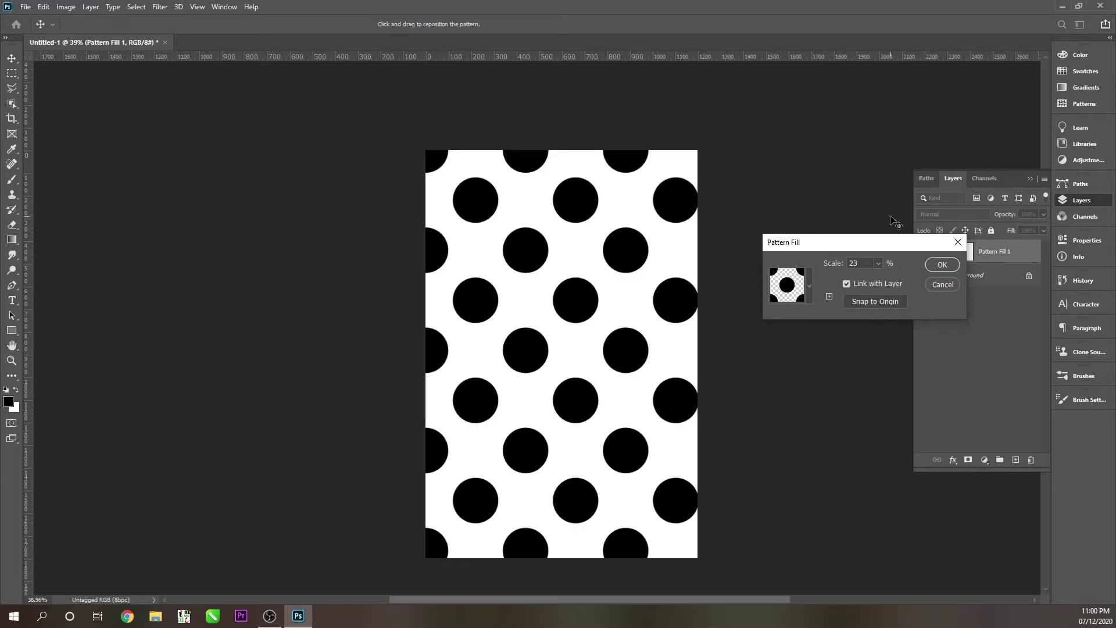
left_click(940, 283)
scroll(475, 259, "down", 1)
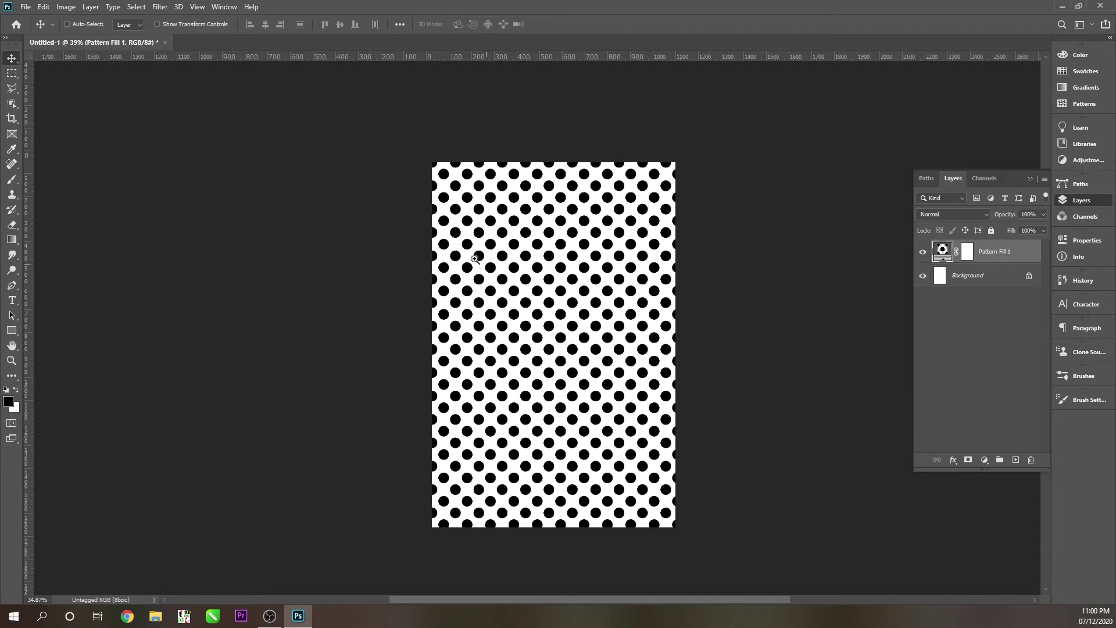
scroll(475, 259, "up", 2)
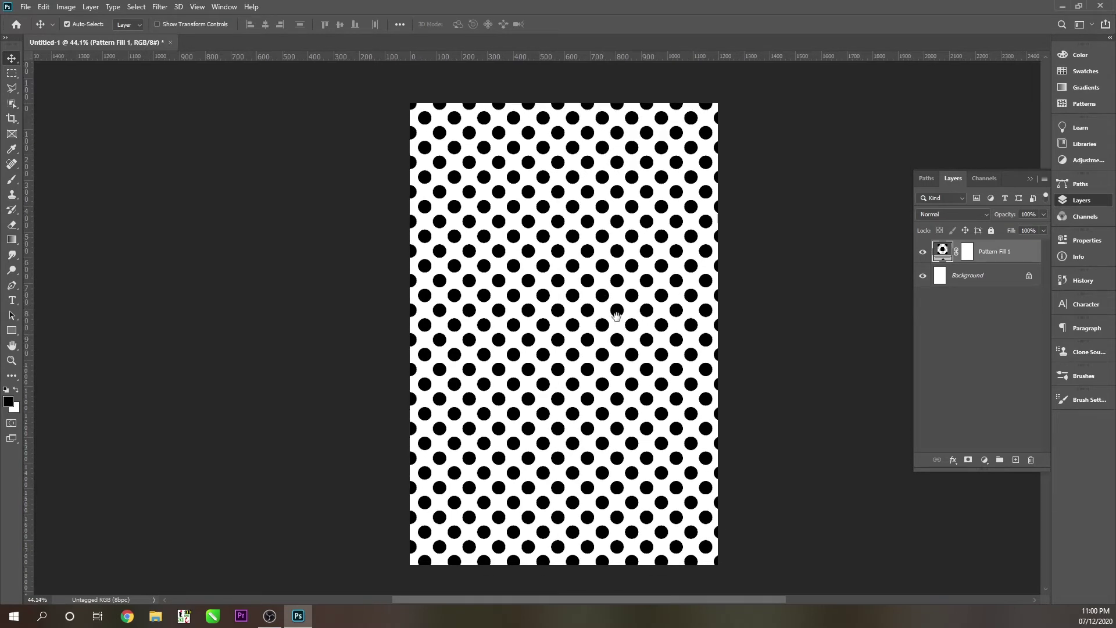
Add a #970000 Color Fill layer above Background, then toggle Pattern Fill 1 to compare
left_click(984, 277)
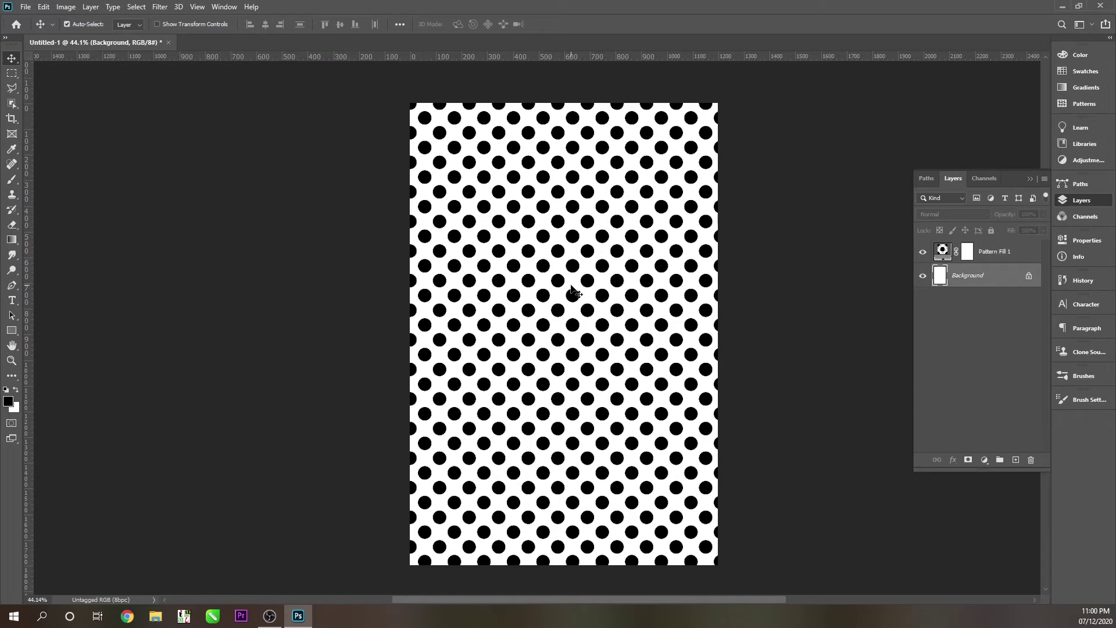
left_click(985, 459)
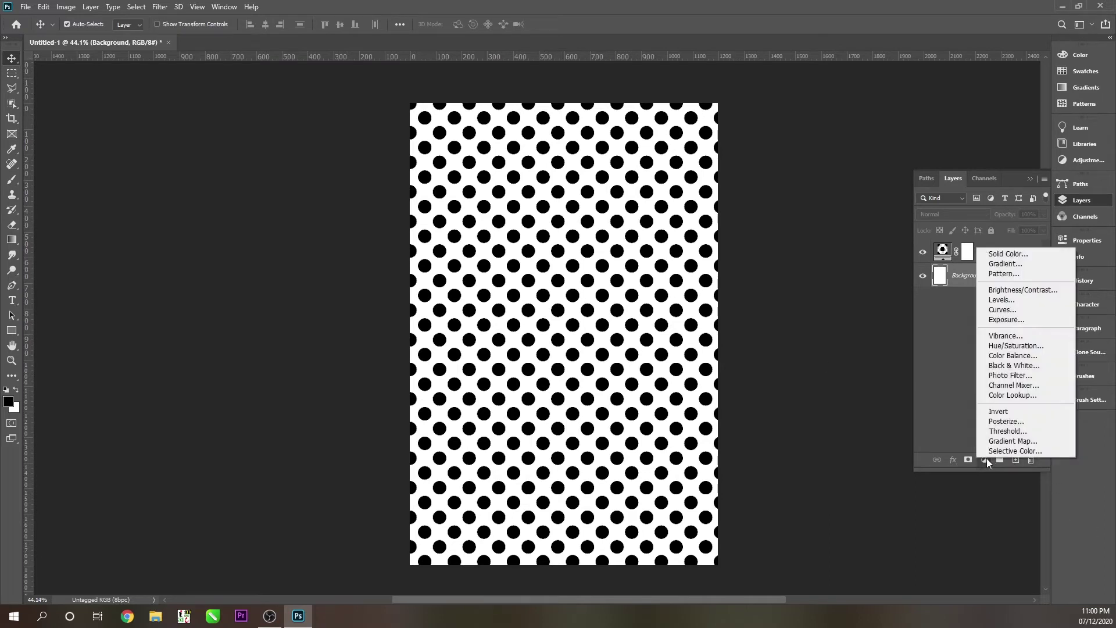
left_click(1000, 256)
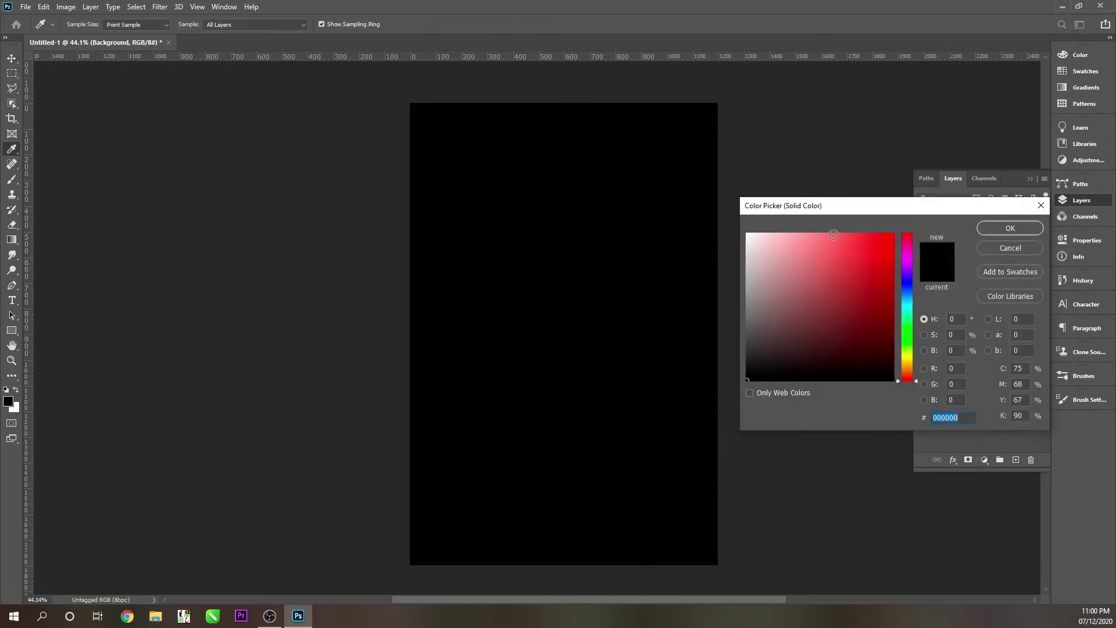
left_click_drag(888, 270, 896, 294)
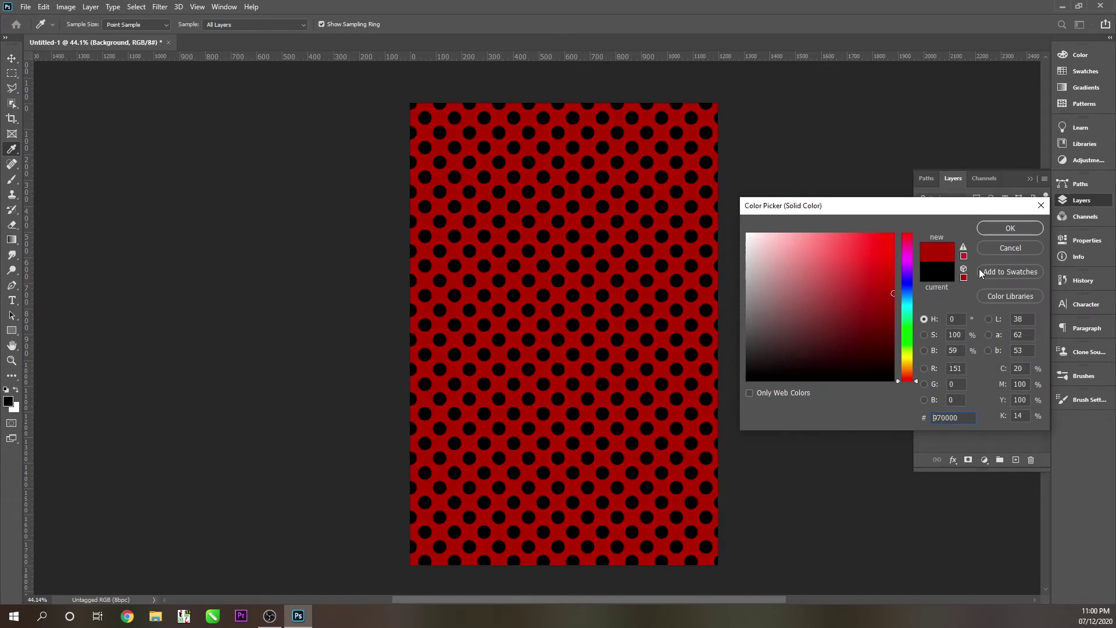
left_click(1011, 228)
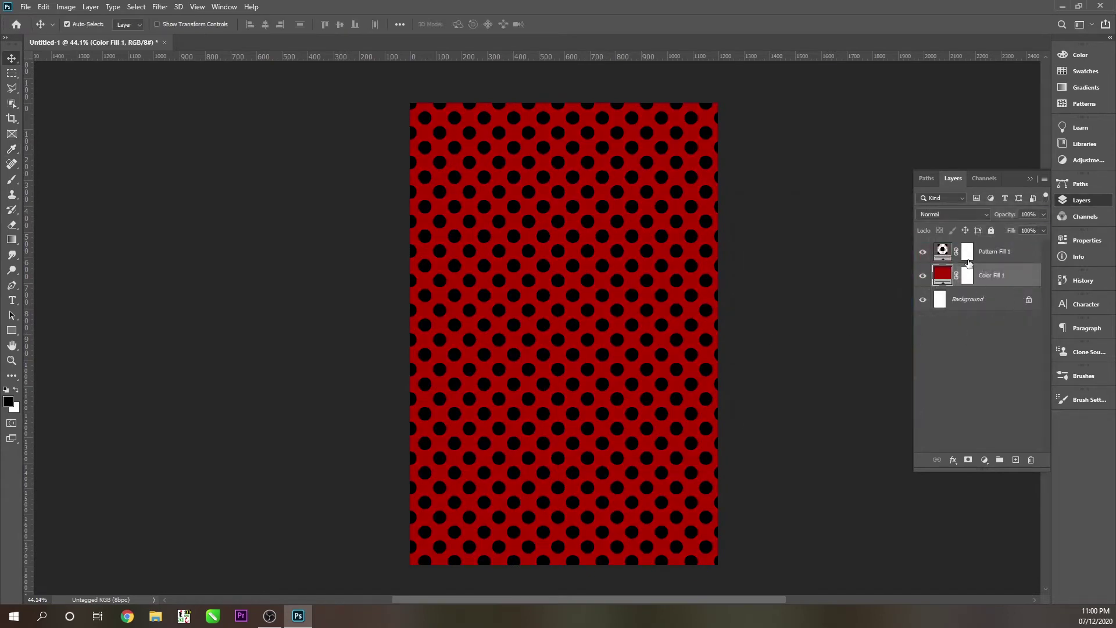
left_click(948, 257)
left_click(923, 252)
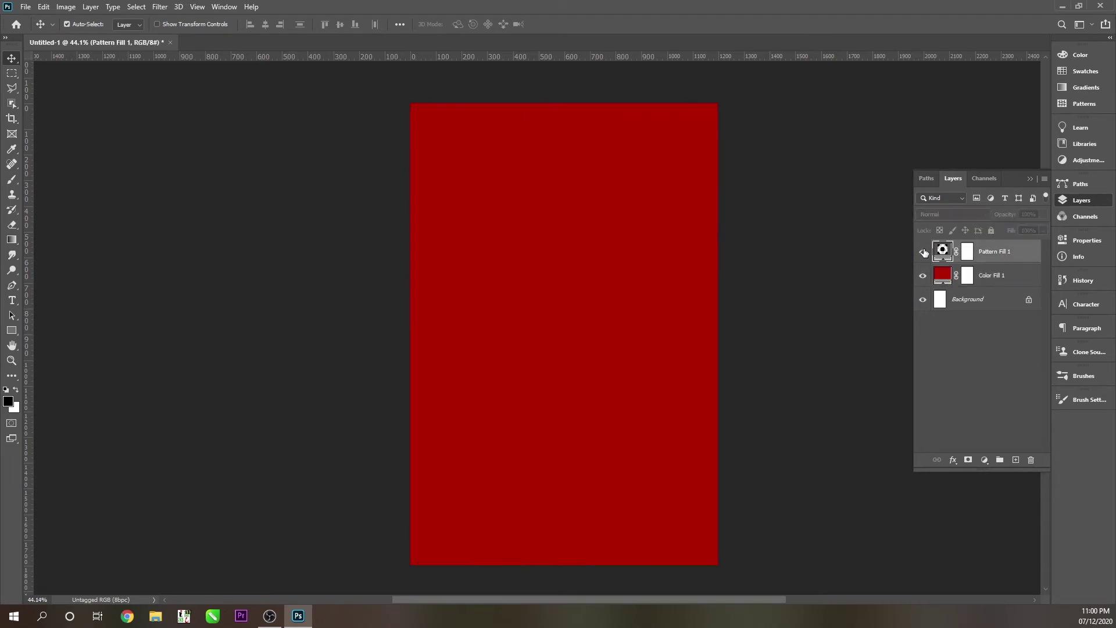
Add a Hue/Saturation adjustment layer, shifting hue slightly and raising lightness
left_click(985, 459)
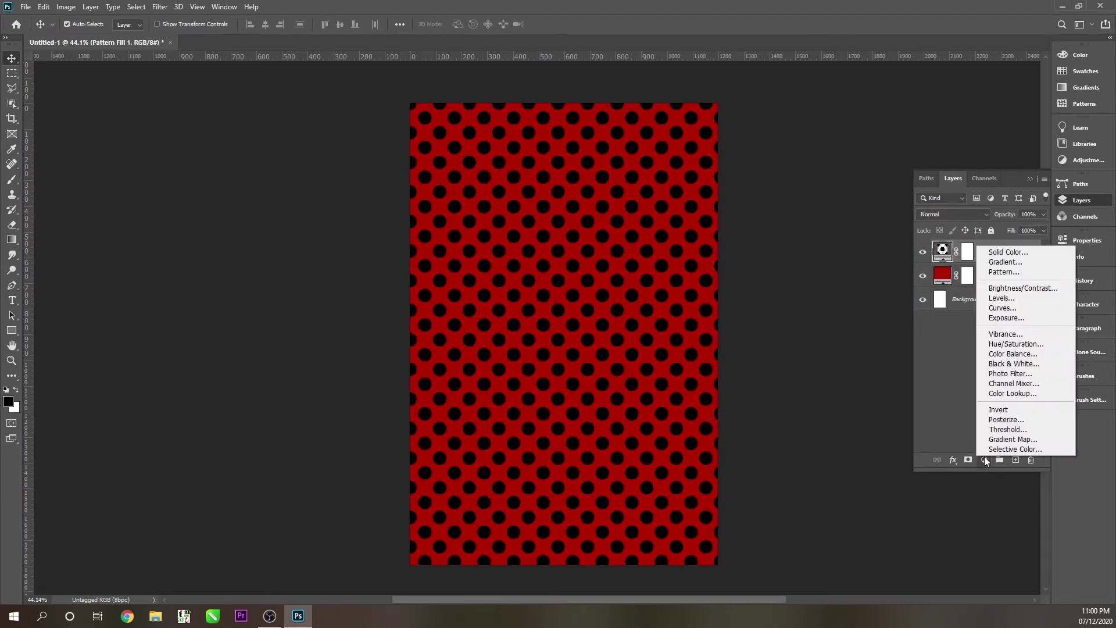
left_click(1023, 343)
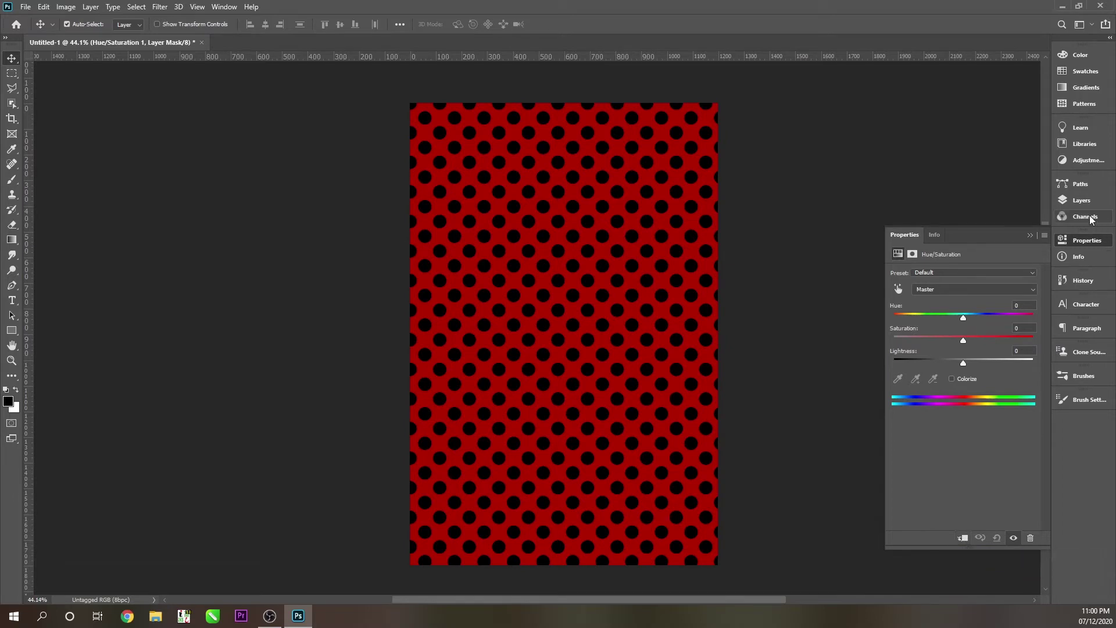
left_click(1080, 200)
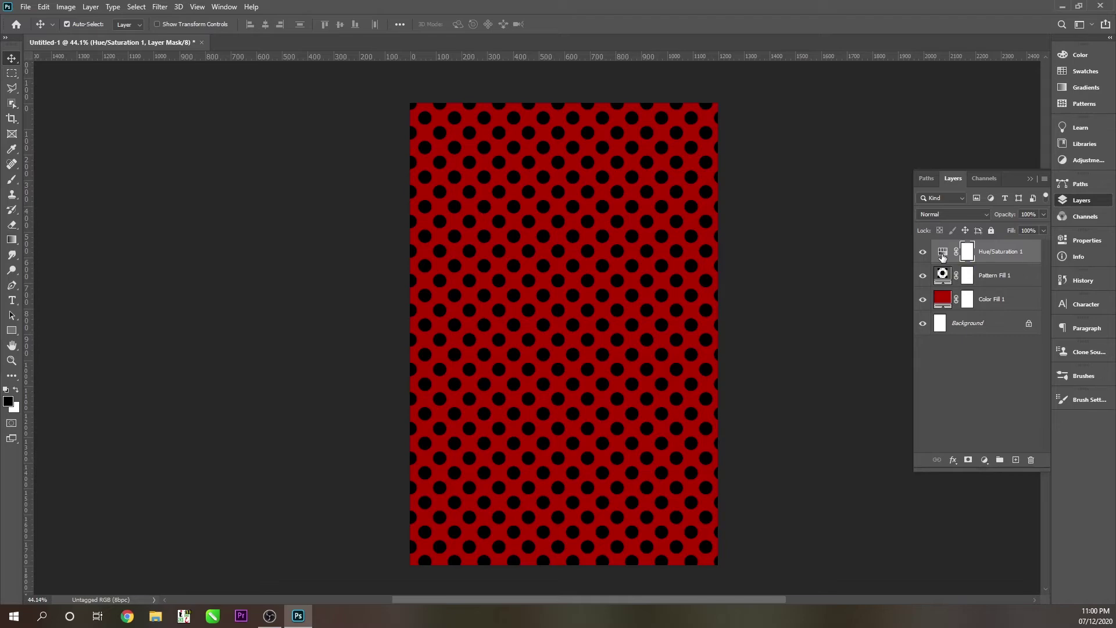
double_click(942, 255)
mouse_move(961, 317)
left_mouse_down()
mouse_move(982, 314)
mouse_move(965, 315)
left_mouse_up()
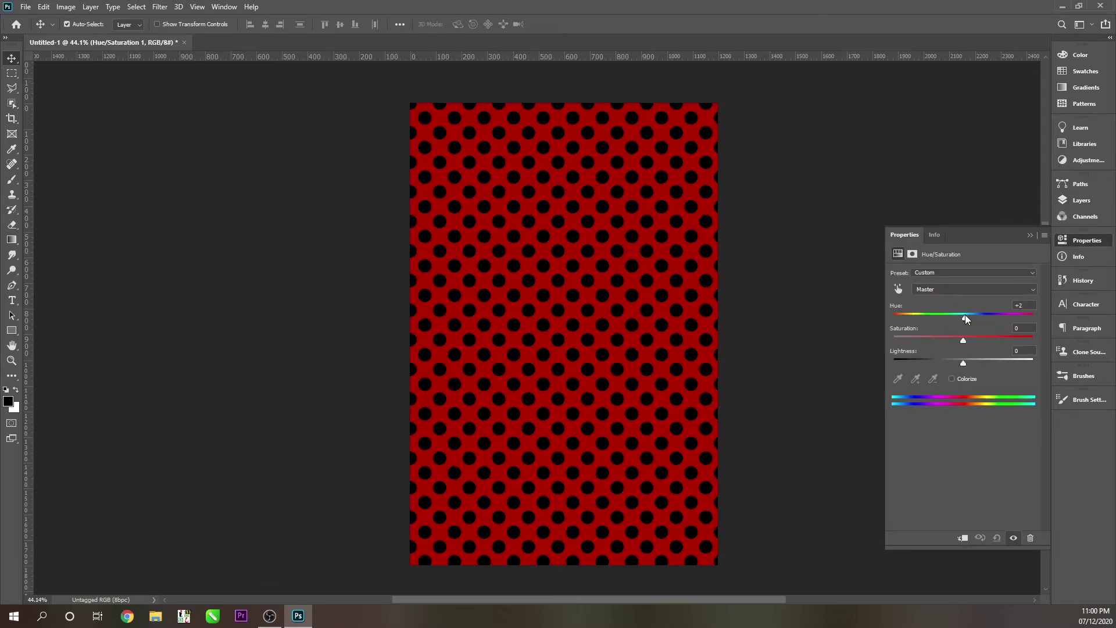
mouse_move(964, 361)
left_mouse_down()
mouse_move(1031, 371)
mouse_move(1019, 371)
left_mouse_up()
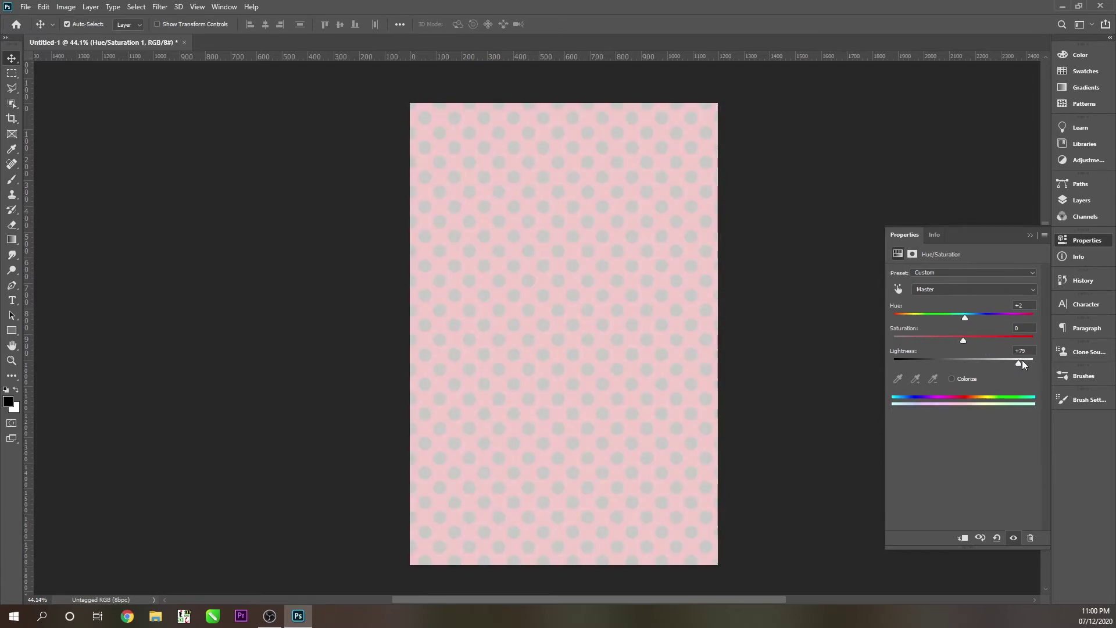
Clip the Hue/Saturation adjustment to the dot pattern and compare the dots hidden and shown
left_click(1076, 205)
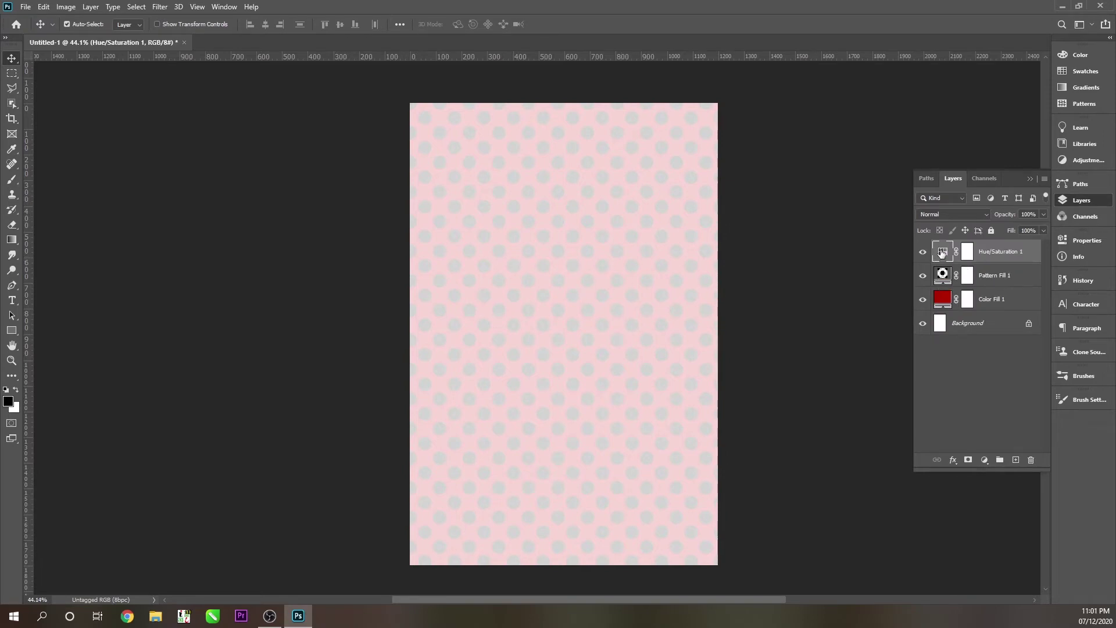
double_click(941, 252)
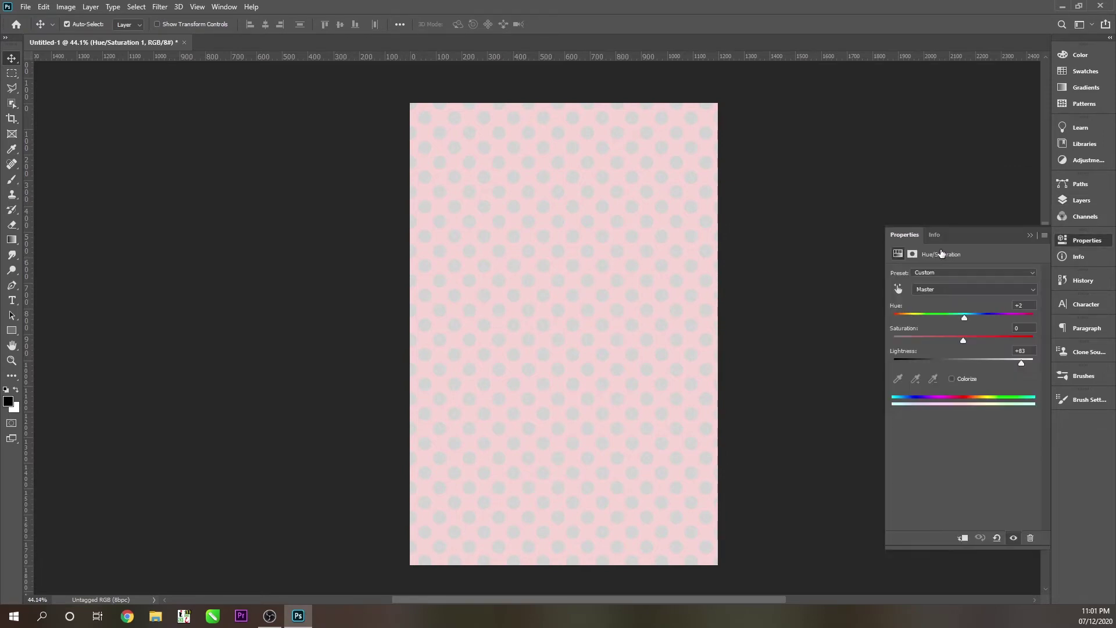
left_click(961, 541)
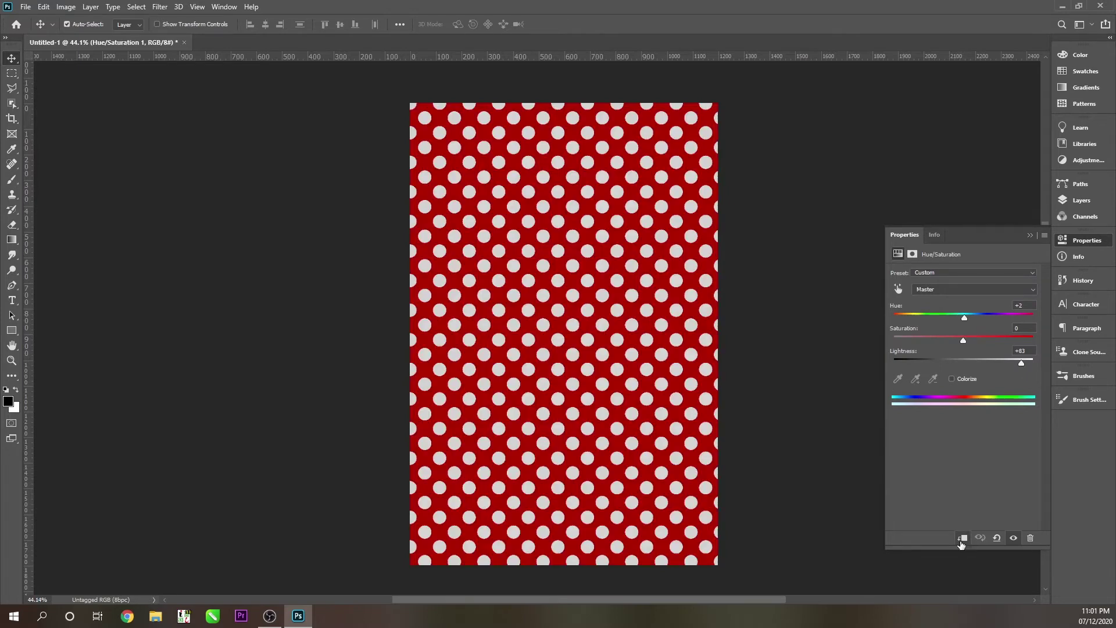
left_click(1081, 200)
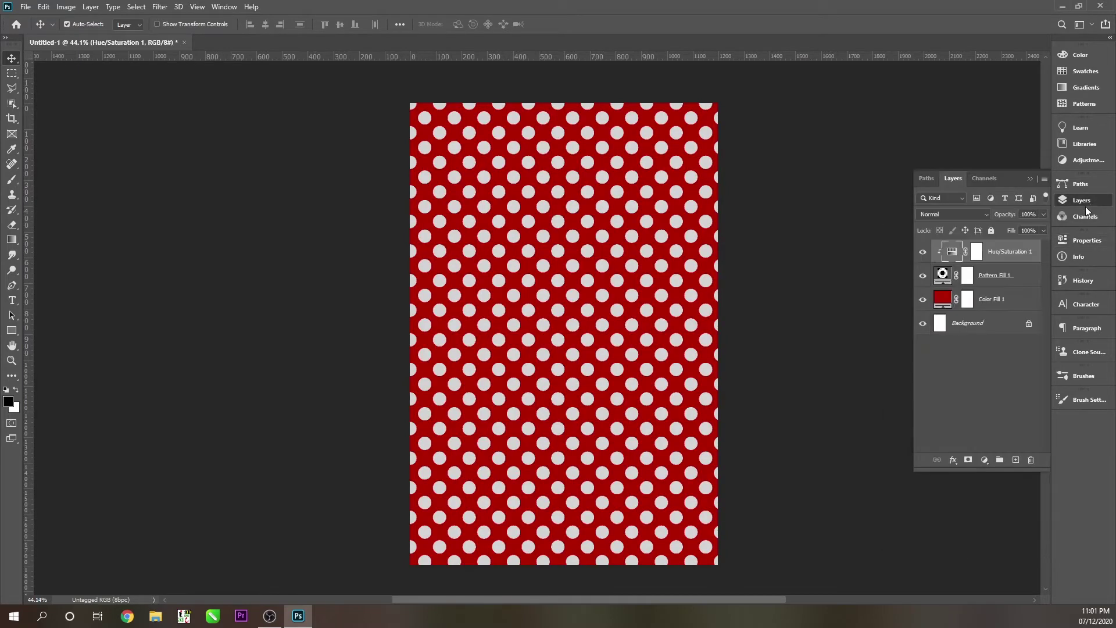
left_click(924, 276)
left_click(924, 276)
mouse_move(595, 337)
left_mouse_down()
mouse_move(640, 302)
mouse_move(558, 273)
left_mouse_up()
Lower saturation, tick Colorize and brighten the dots to near white
double_click(951, 251)
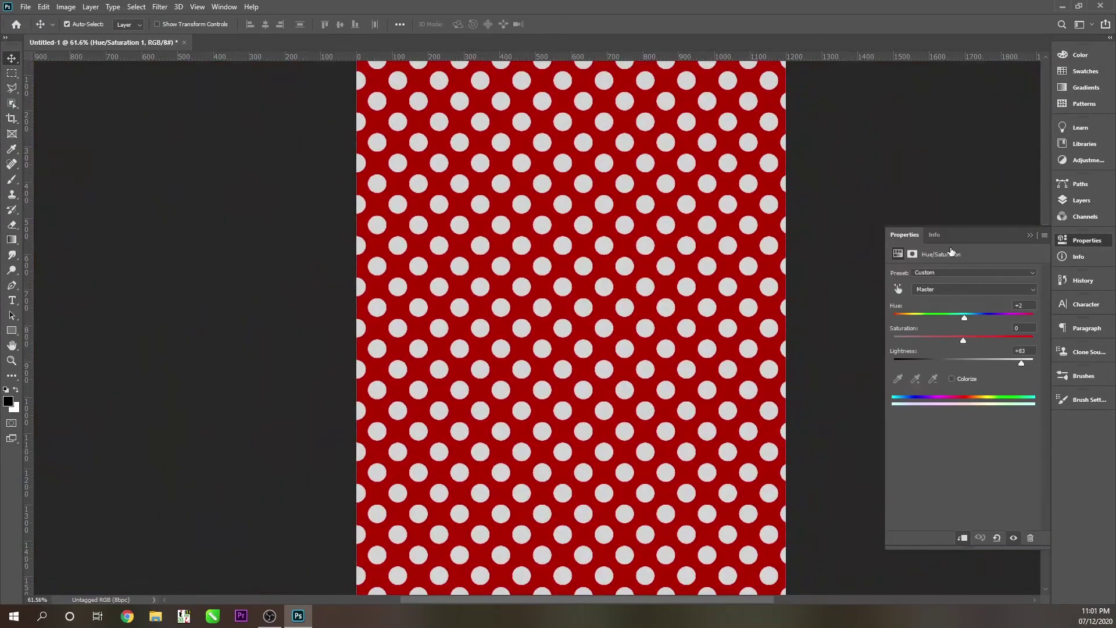
left_click_drag(1022, 365, 998, 361)
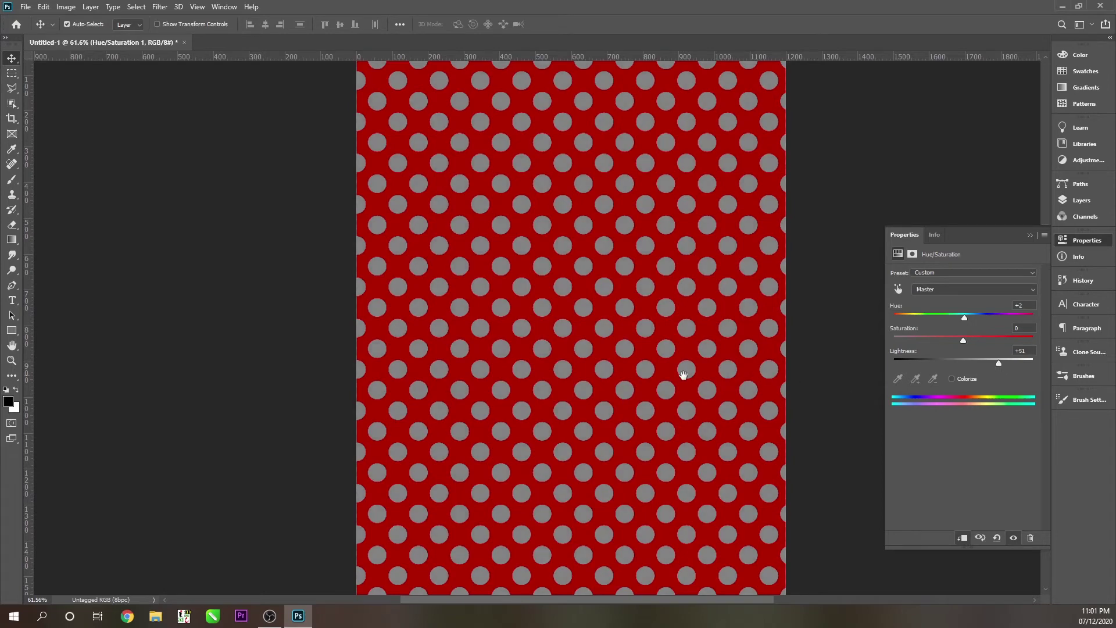
left_click_drag(618, 394, 596, 442)
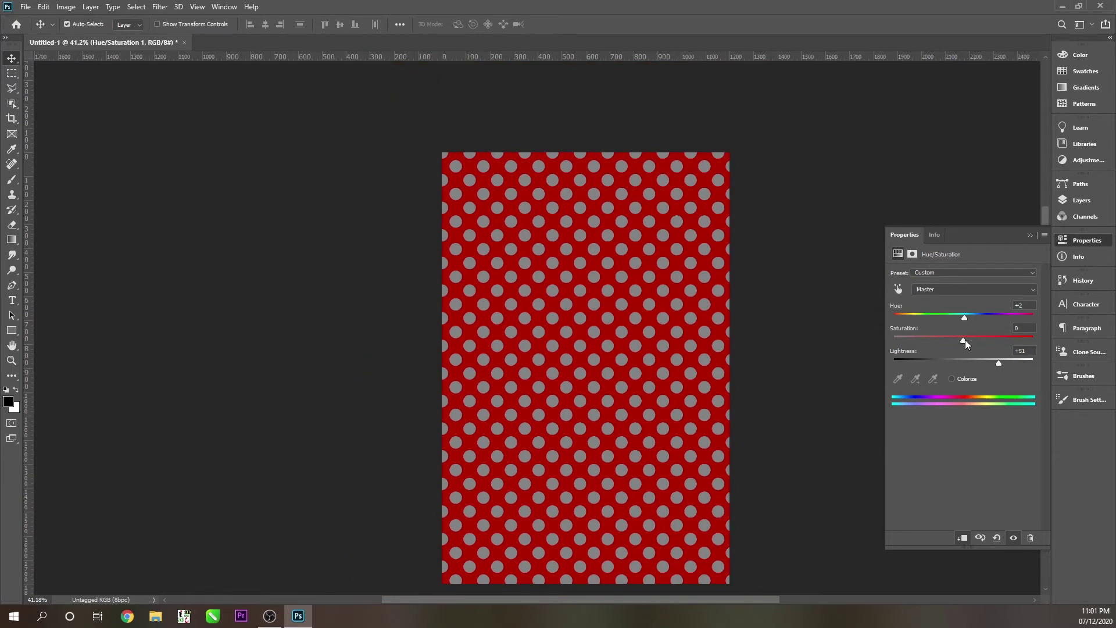
mouse_move(963, 341)
left_mouse_down()
mouse_move(1009, 341)
mouse_move(895, 341)
mouse_move(968, 341)
mouse_move(926, 314)
mouse_move(951, 318)
left_mouse_up()
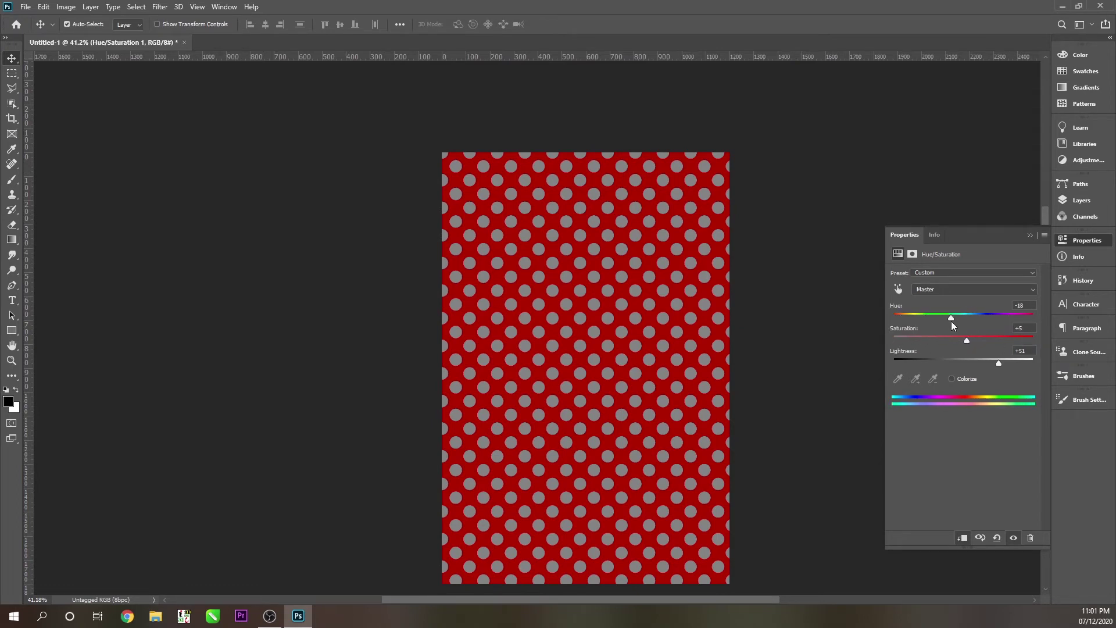
left_click(959, 381)
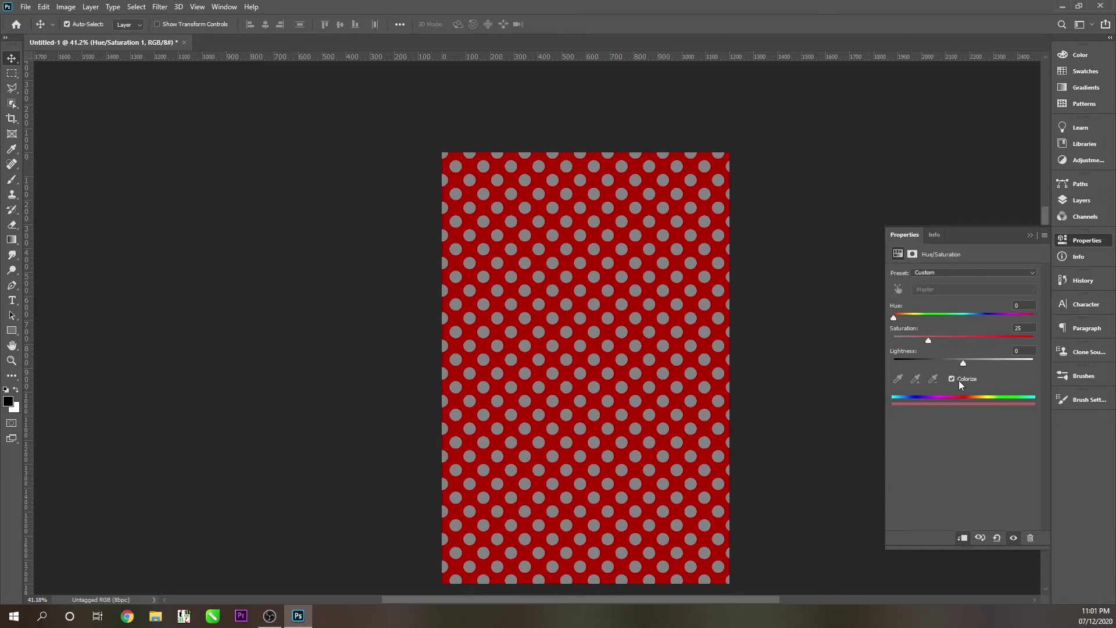
left_click_drag(963, 361, 1030, 363)
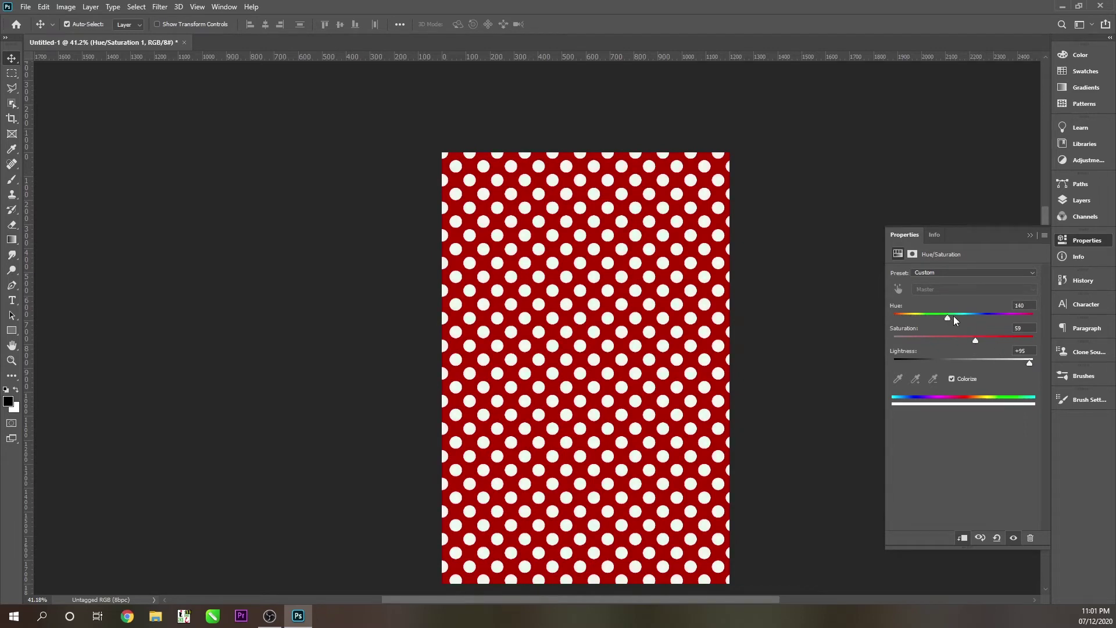
Fine-tune lightness, hue and saturation until the dots are a soft pale white
left_click(1081, 200)
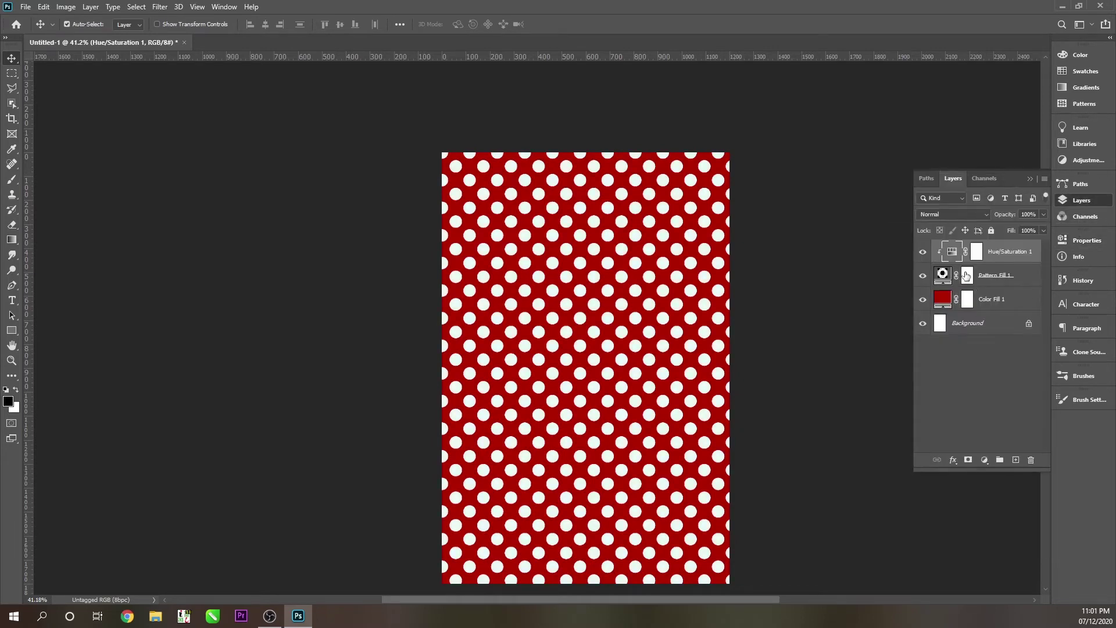
left_click(1085, 240)
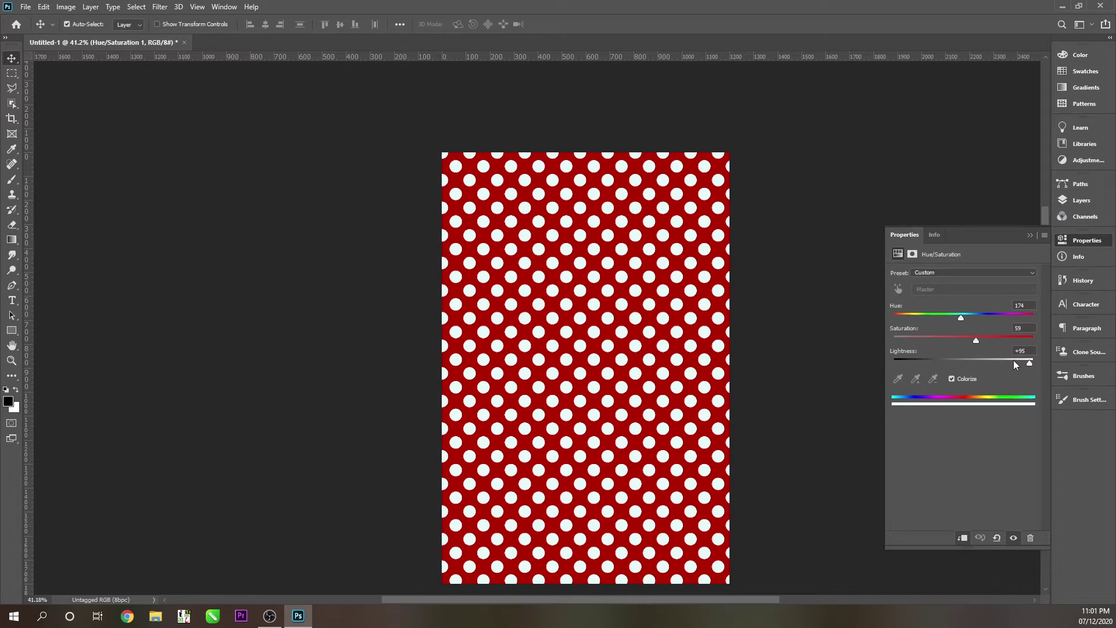
mouse_move(1013, 361)
left_mouse_down()
mouse_move(932, 358)
mouse_move(1010, 358)
mouse_move(972, 340)
mouse_move(1034, 315)
mouse_move(892, 314)
mouse_move(939, 315)
left_mouse_up()
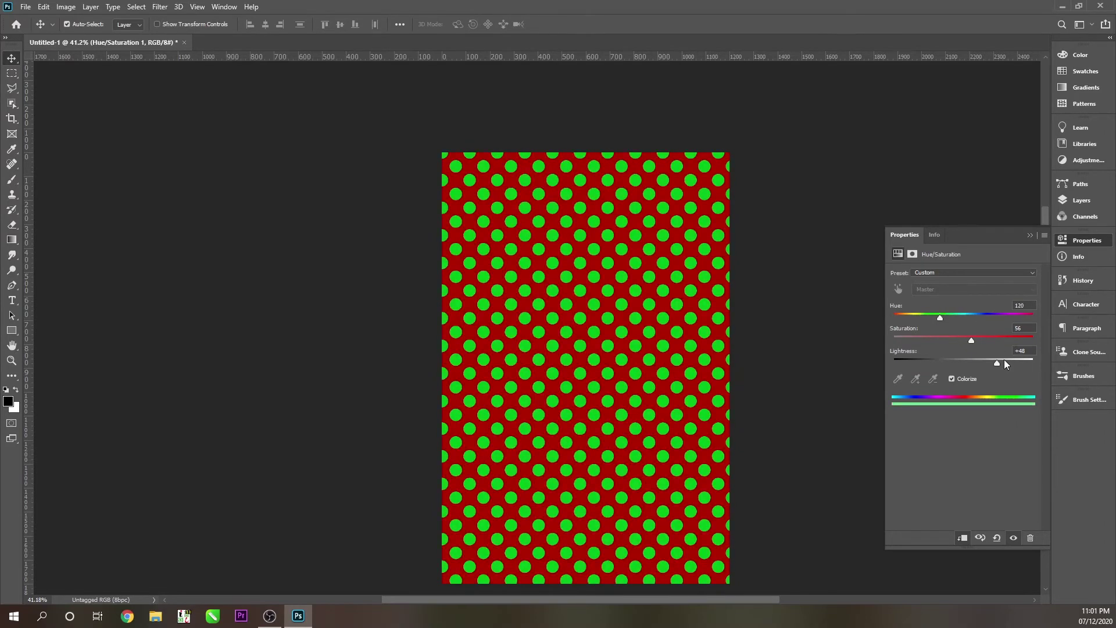
mouse_move(998, 364)
left_mouse_down()
mouse_move(1009, 365)
mouse_move(999, 341)
left_mouse_up()
mouse_move(939, 317)
left_mouse_down()
mouse_move(1038, 317)
mouse_move(905, 318)
left_mouse_up()
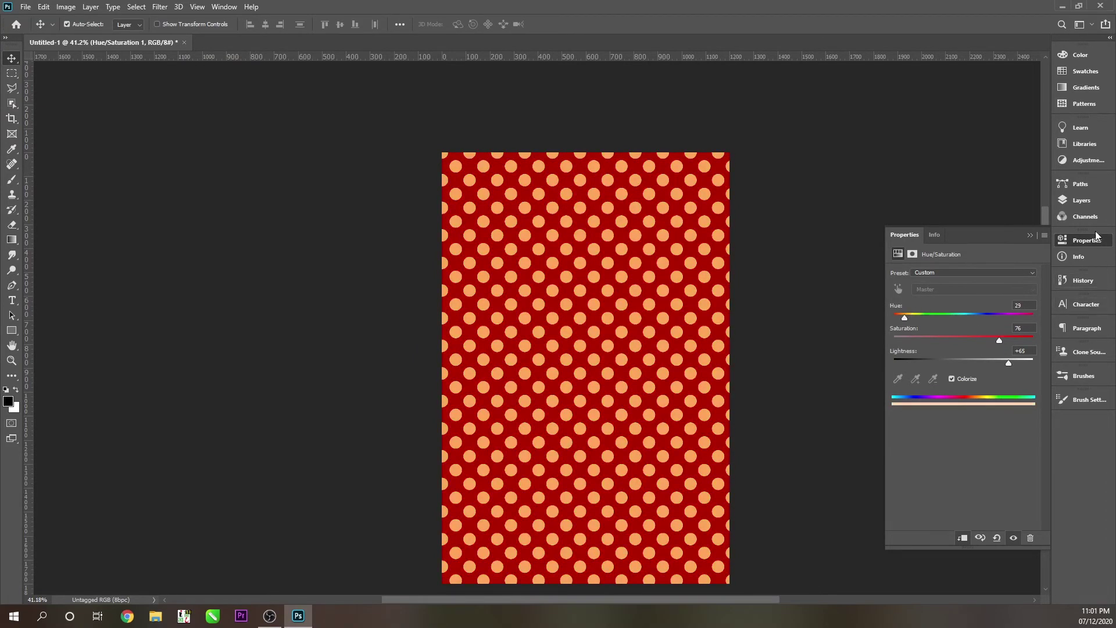
left_click(1072, 198)
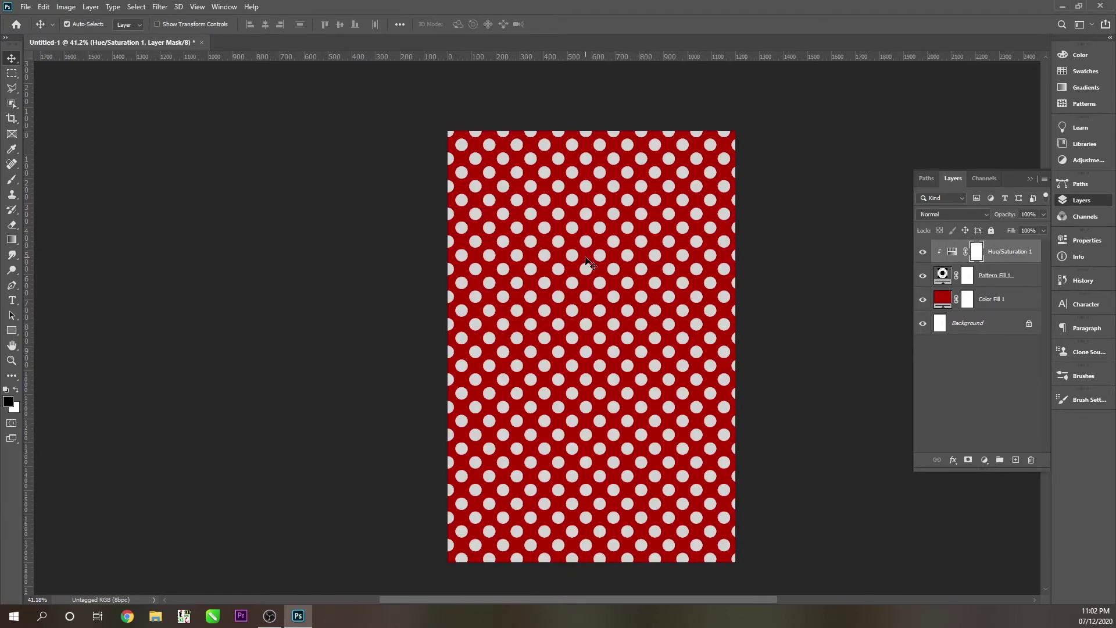
Shift the dot pattern, then convert Hue/Saturation 1 and Pattern Fill 1 into a smart object
mouse_move(623, 264)
left_mouse_down()
mouse_move(726, 269)
mouse_move(762, 308)
left_mouse_up()
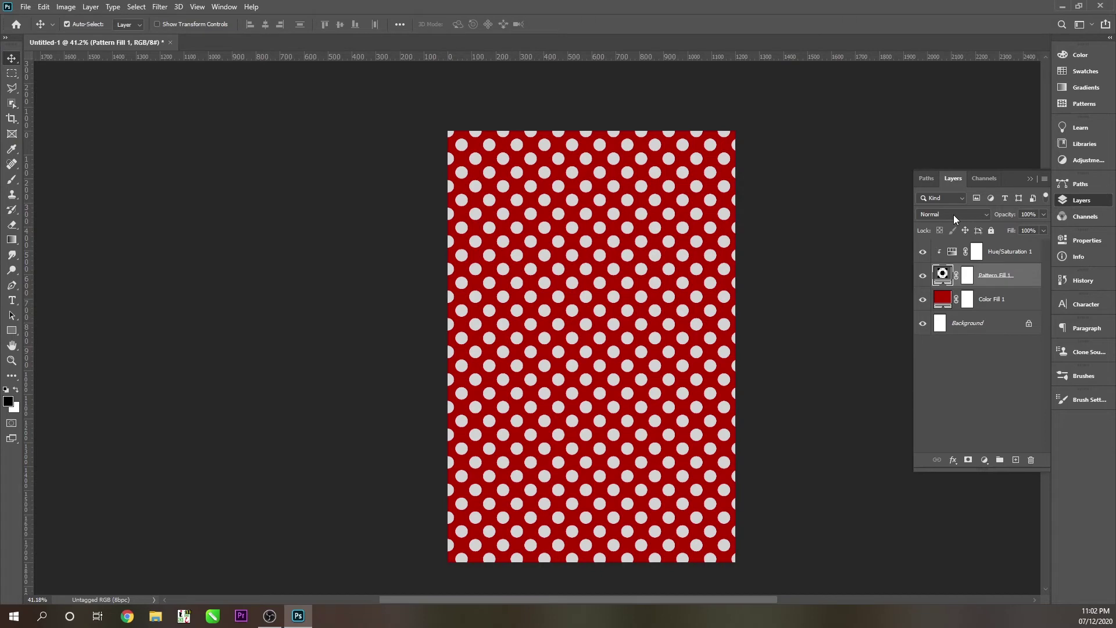
left_click(1019, 252)
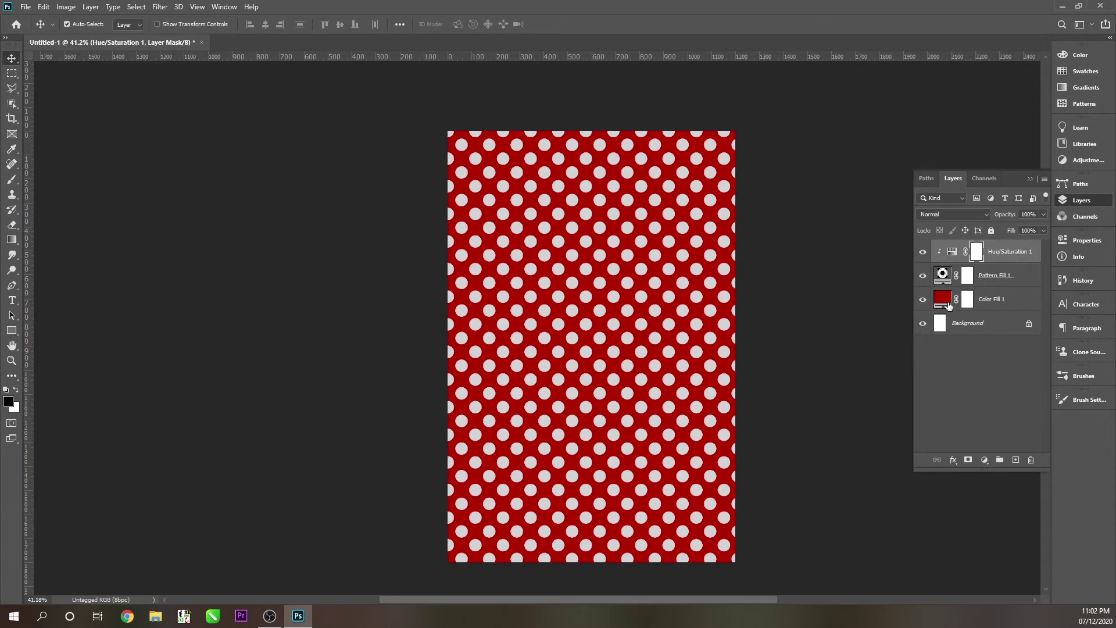
left_click(995, 276)
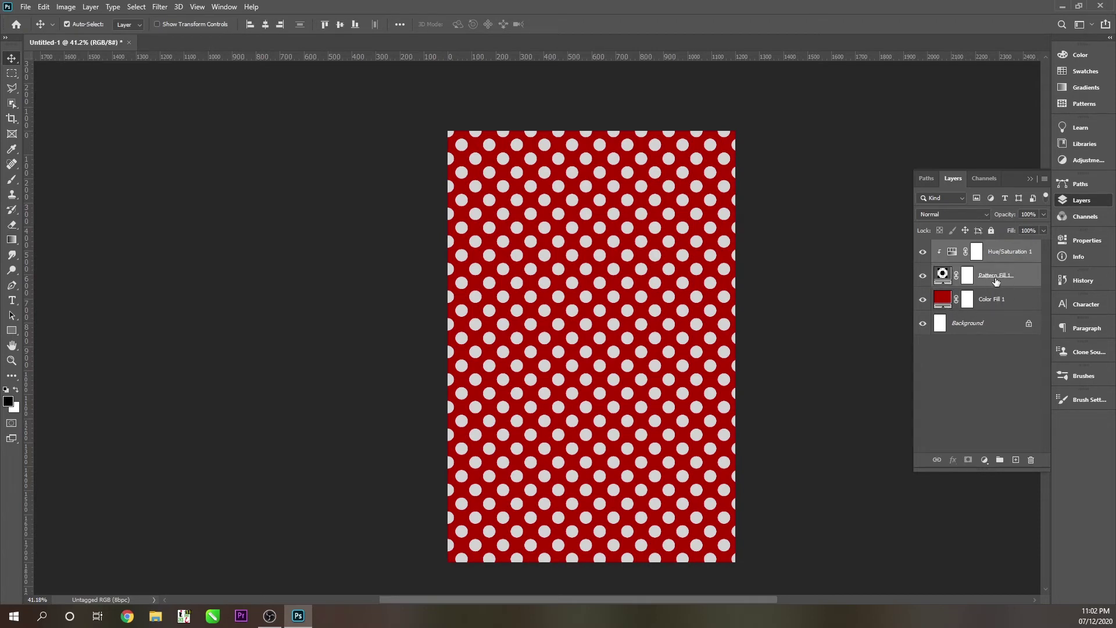
right_click(986, 269)
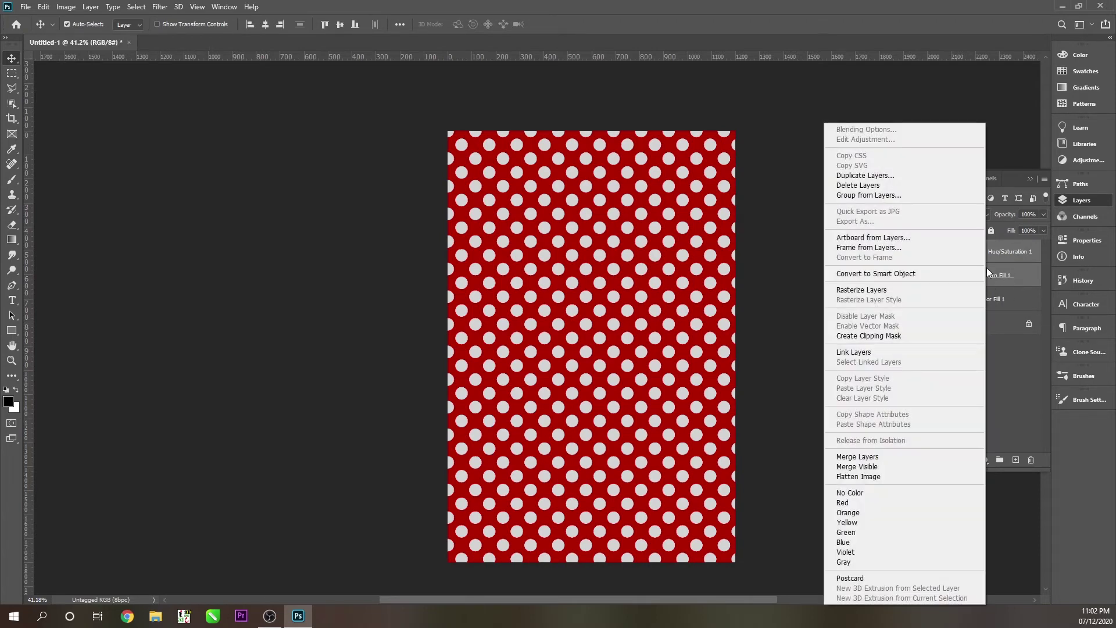
left_click(932, 274)
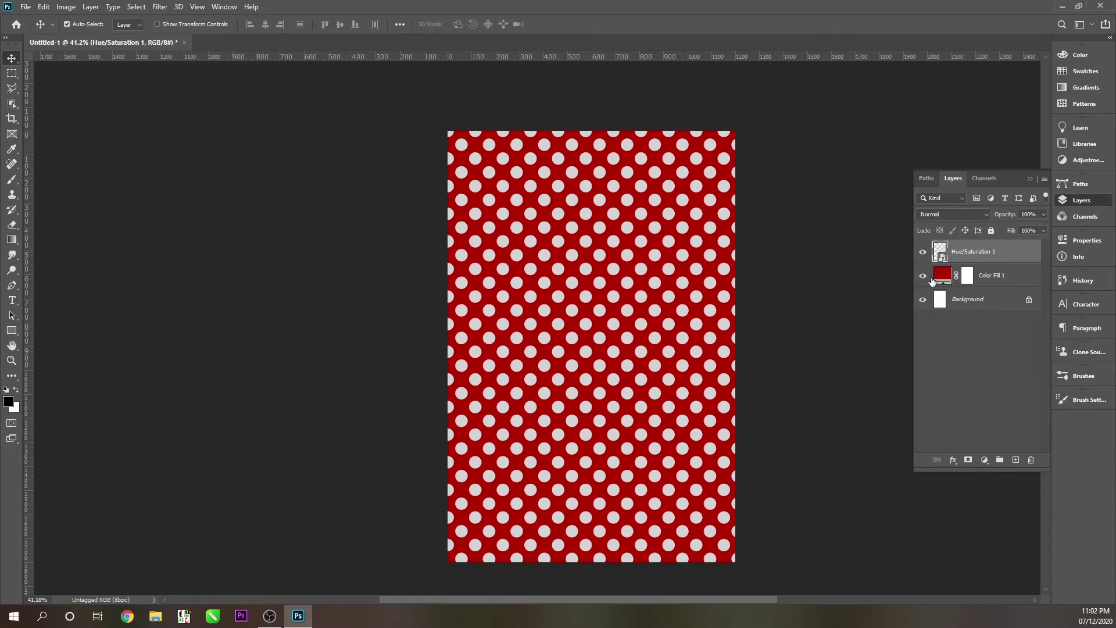
Toggle the dot layer's visibility and test a sideways move, undoing it
left_click(928, 254)
left_click(929, 255)
left_click_drag(560, 225, 684, 232)
key("ctrl+z")
mouse_move(564, 251)
left_mouse_down()
mouse_move(541, 251)
mouse_move(605, 253)
mouse_move(602, 279)
left_mouse_up()
Warp the dot layer, pulling both bottom corners far outward
key("ctrl+t")
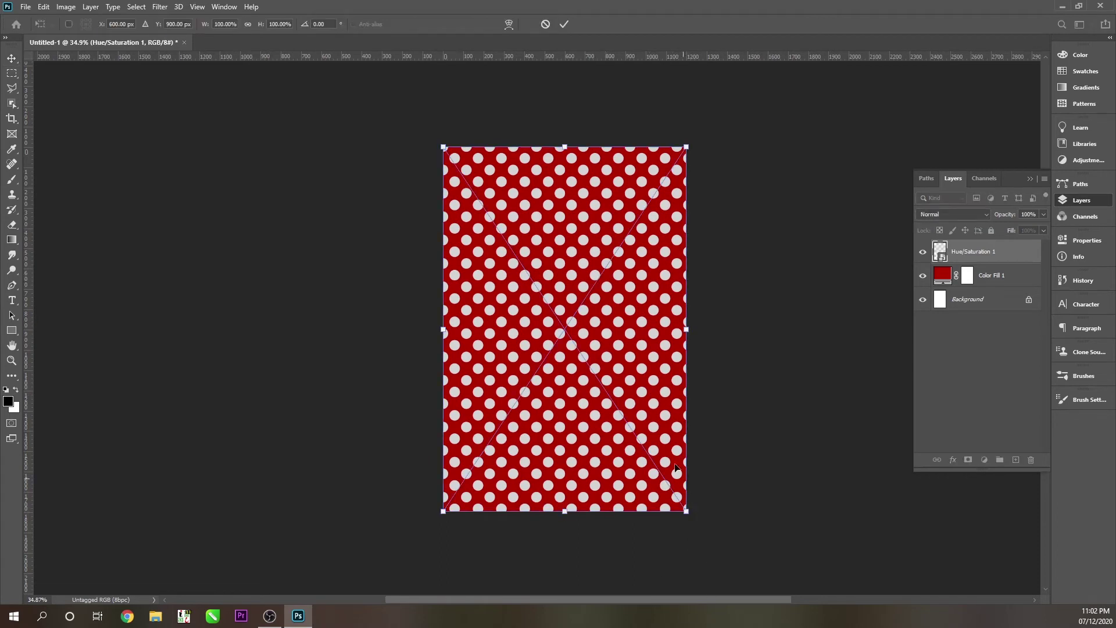
right_click(582, 405)
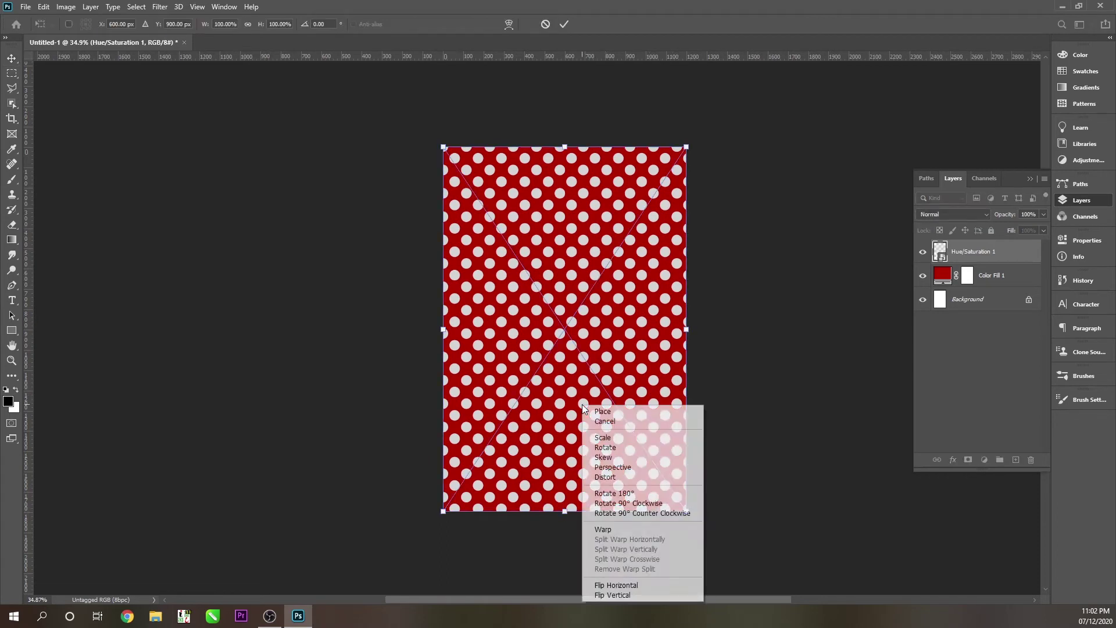
left_click(612, 529)
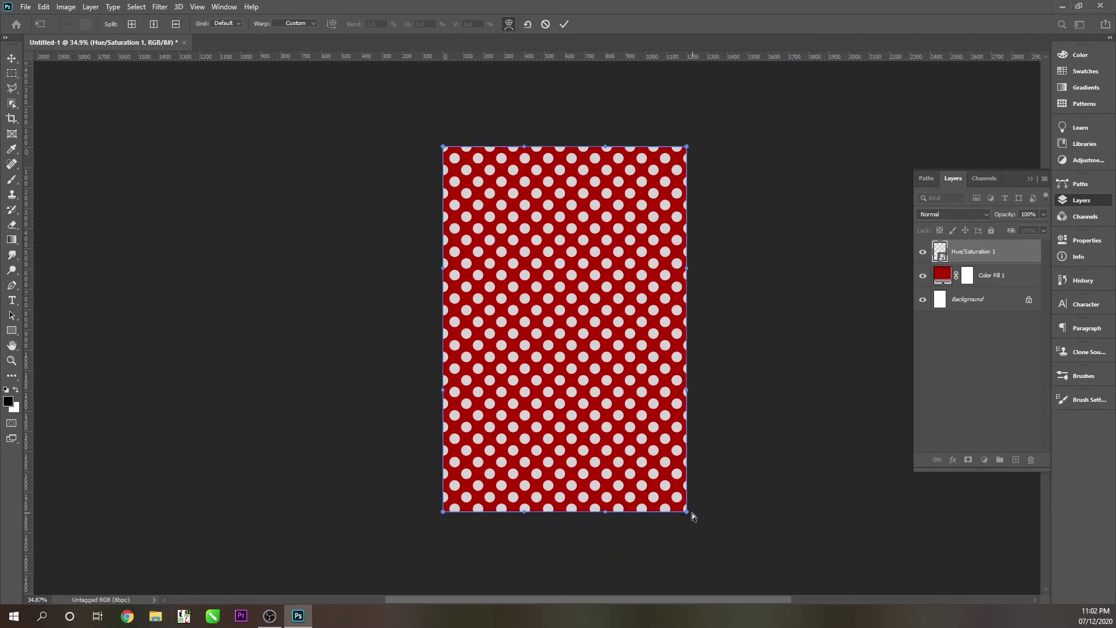
left_click_drag(687, 511, 823, 514)
left_click_drag(444, 511, 223, 516)
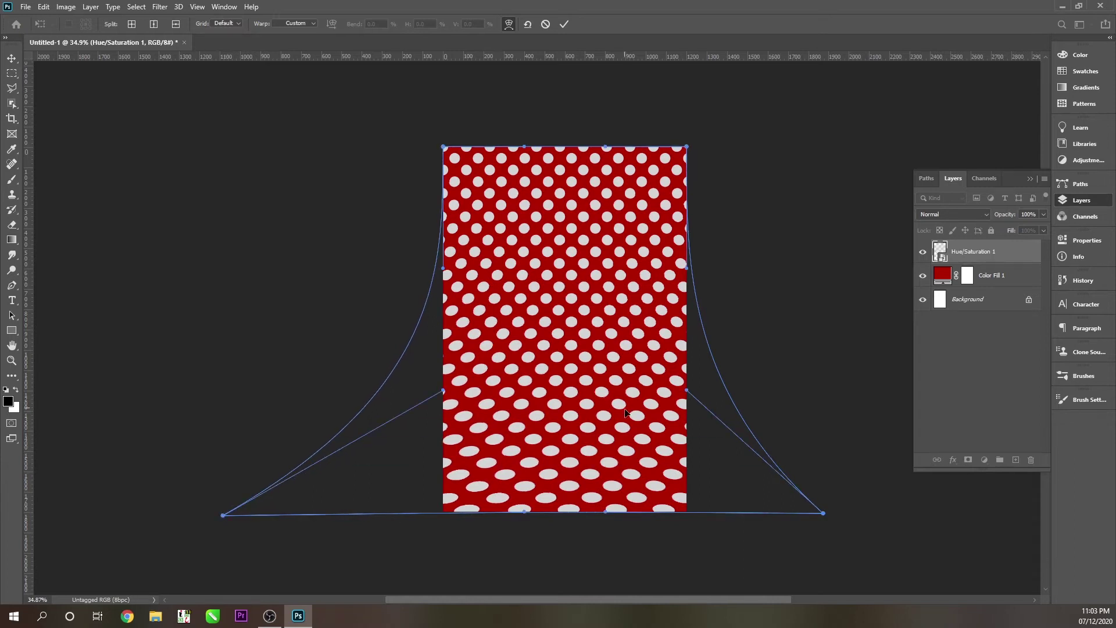
Split the warp horizontally, bow the middle line downward and commit the warp
left_click(175, 28)
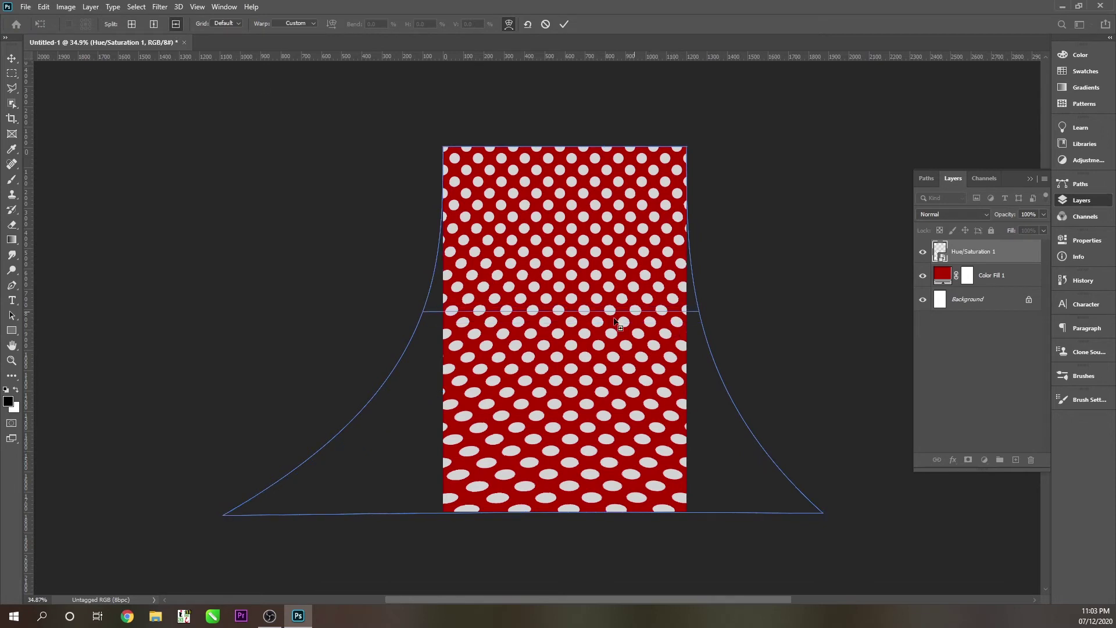
left_click(567, 343)
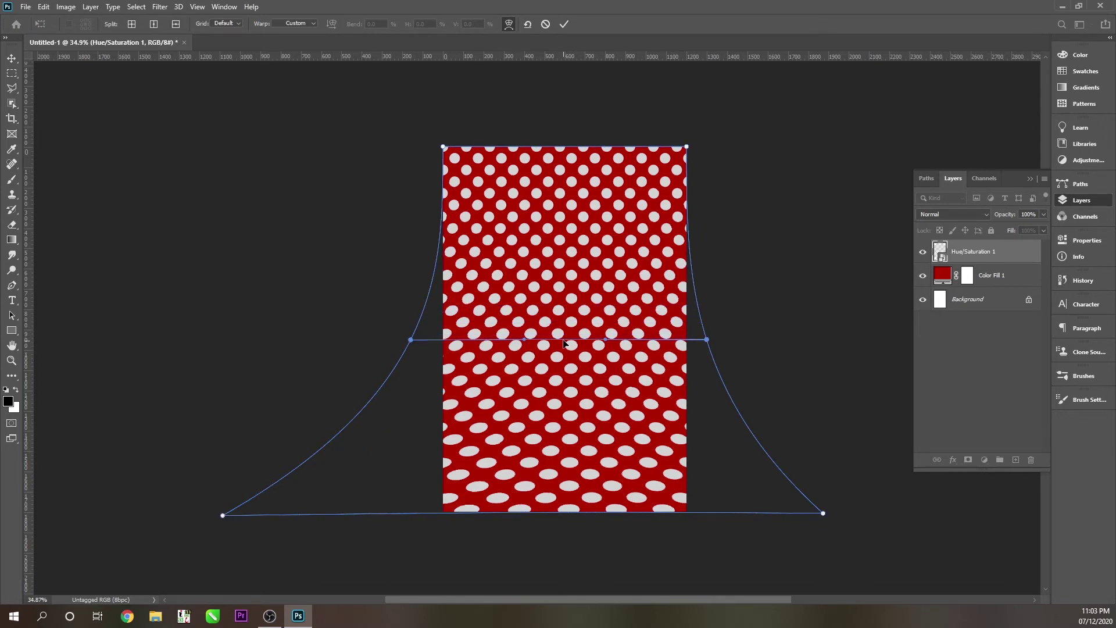
left_click_drag(566, 343, 564, 357)
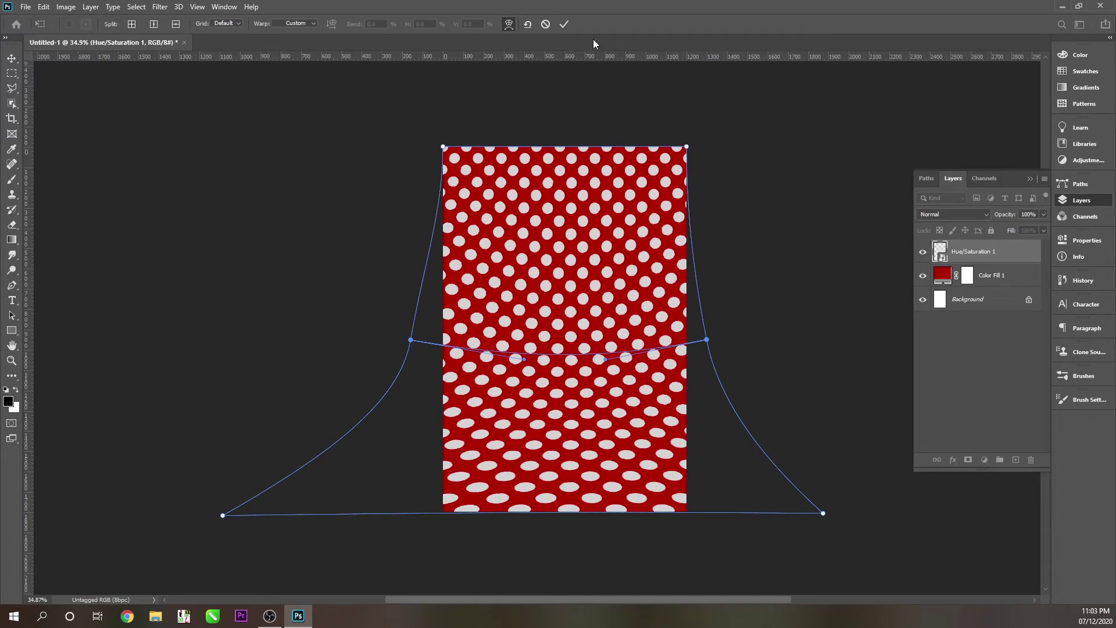
left_click(564, 24)
Move the dog down onto the polka-dot floor, nudging it slightly left
scroll(629, 378, "down", 2)
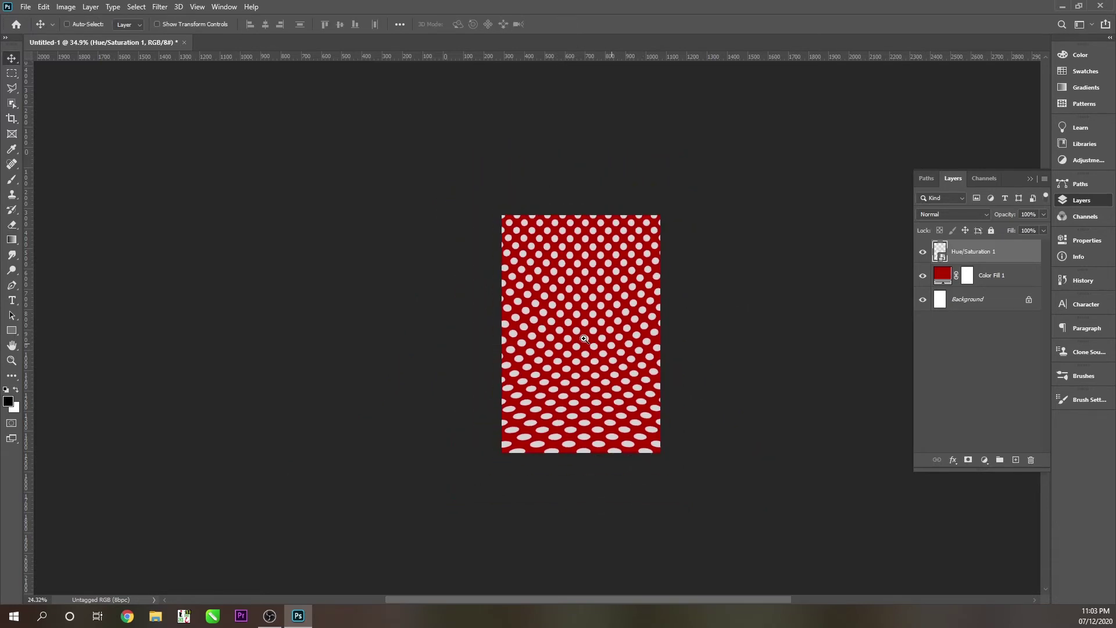
scroll(639, 384, "up", 3)
scroll(669, 395, "down", 2)
scroll(709, 413, "down", 1)
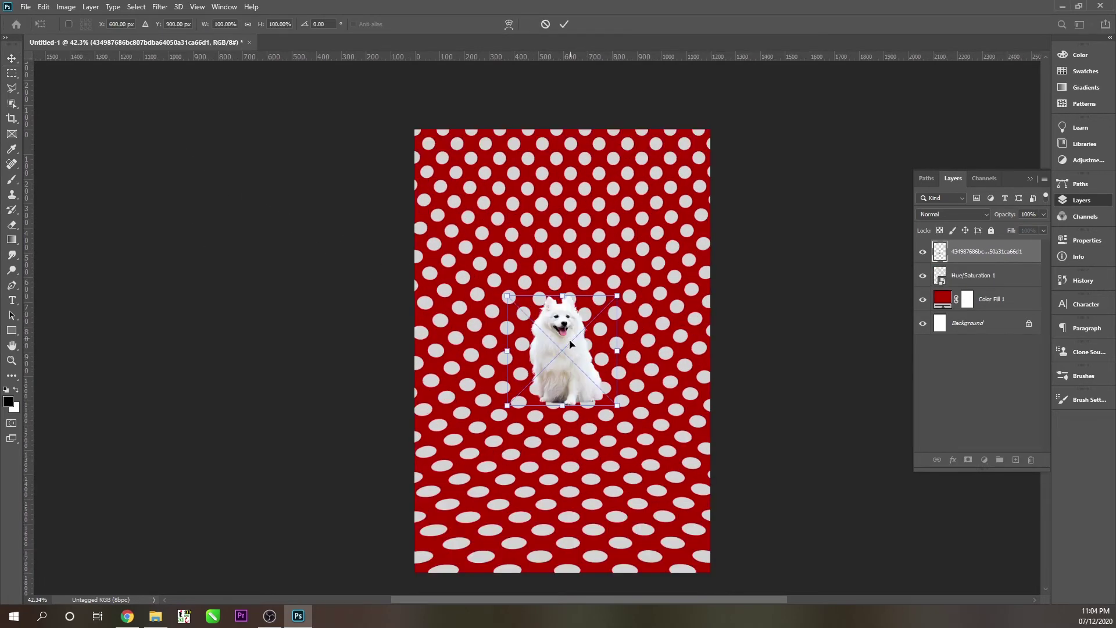
left_click_drag(570, 343, 562, 451)
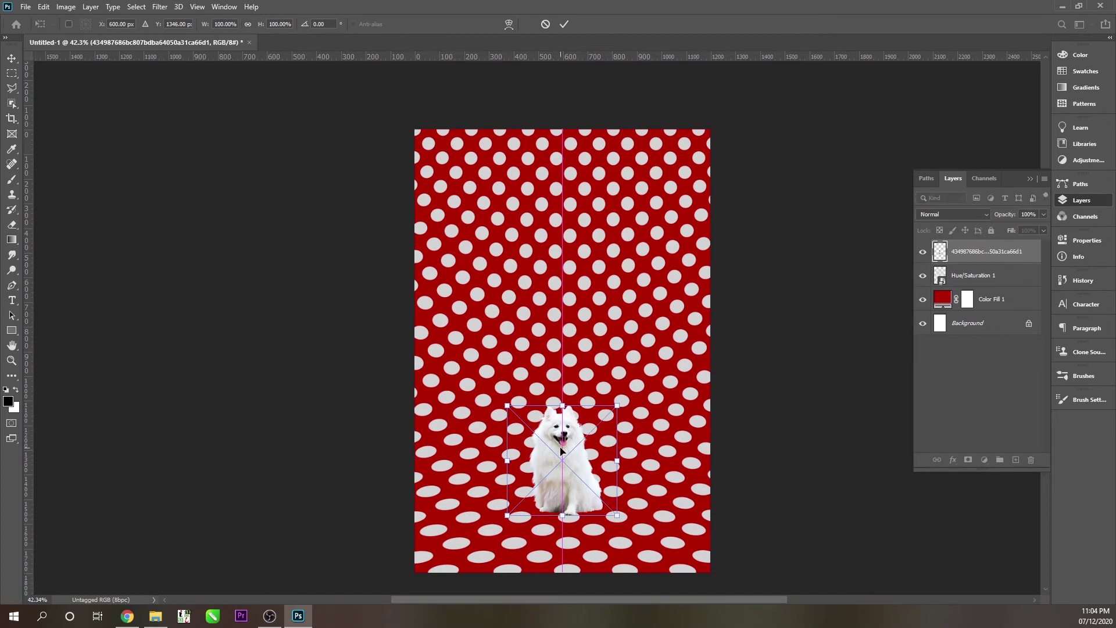
key("Return")
left_click_drag(554, 476, 540, 478)
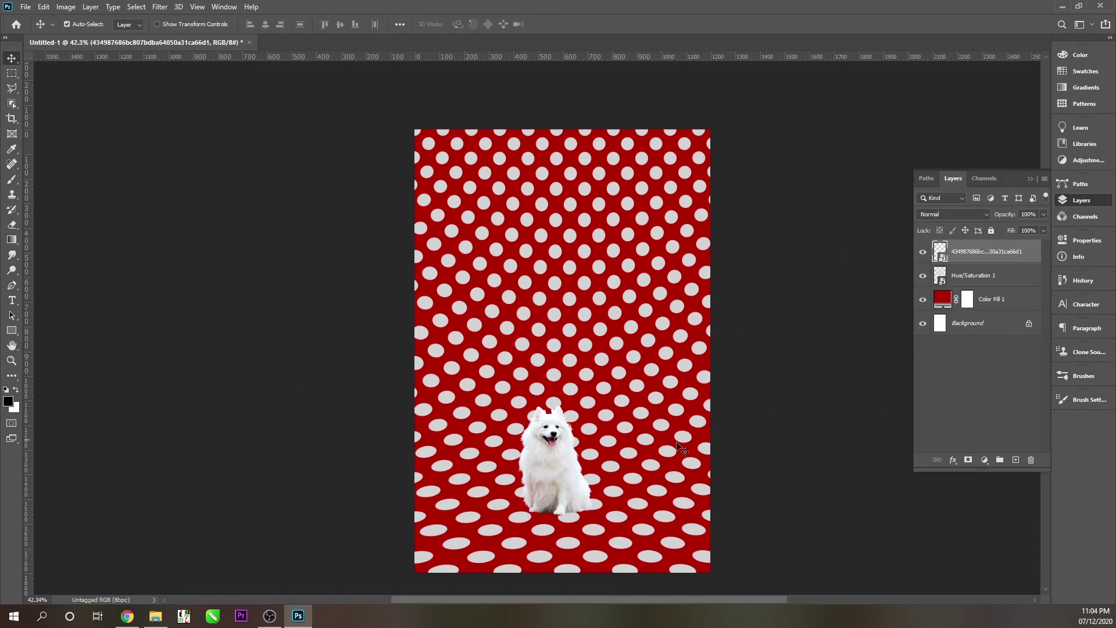
Align the dog to the canvas centre, vertically and horizontally
mouse_move(575, 517)
left_mouse_down()
mouse_move(578, 483)
mouse_move(567, 483)
left_mouse_up()
left_click(972, 326, "ctrl")
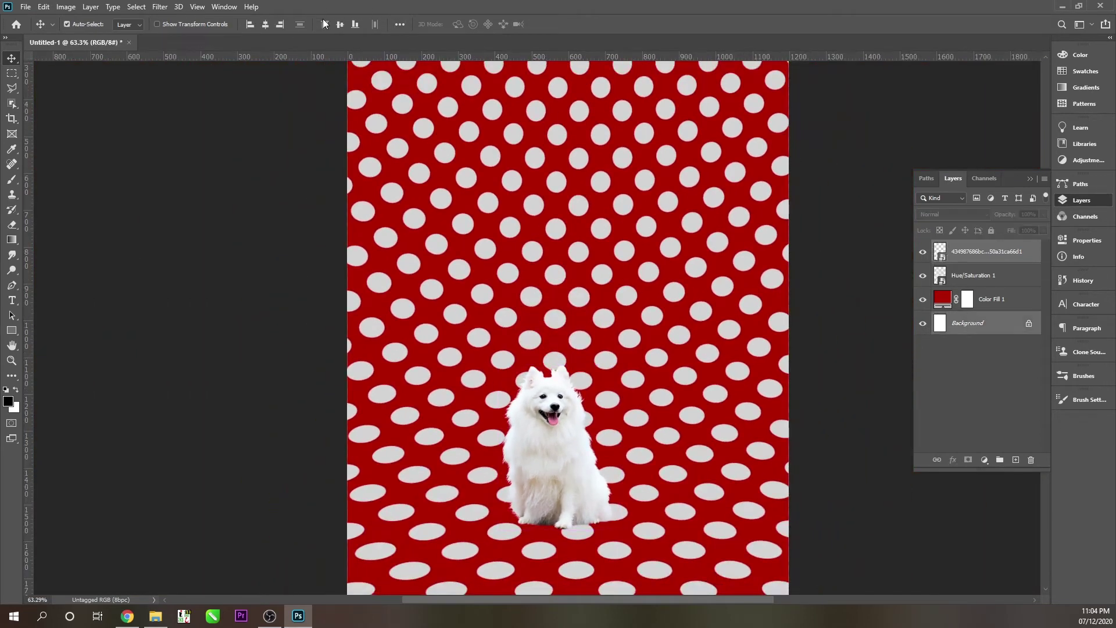
left_click(340, 23)
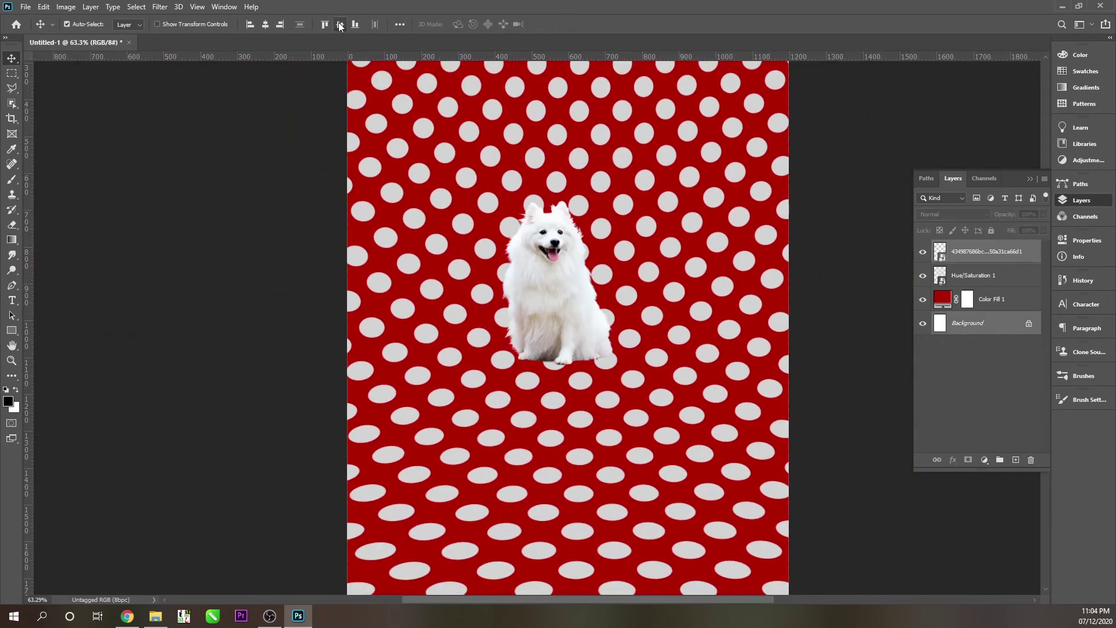
left_click(265, 24)
left_click_drag(465, 231, 458, 232)
scroll(458, 232, "down", 2)
left_click(797, 294, "ctrl")
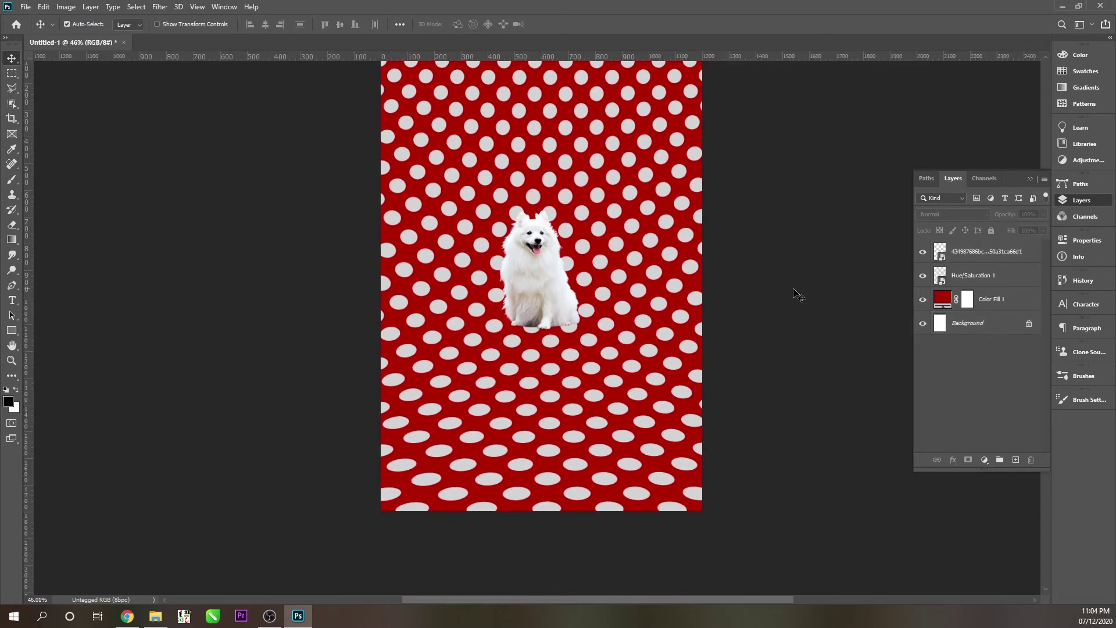
Drag the dog lower on the floor
left_click_drag(540, 264, 544, 387)
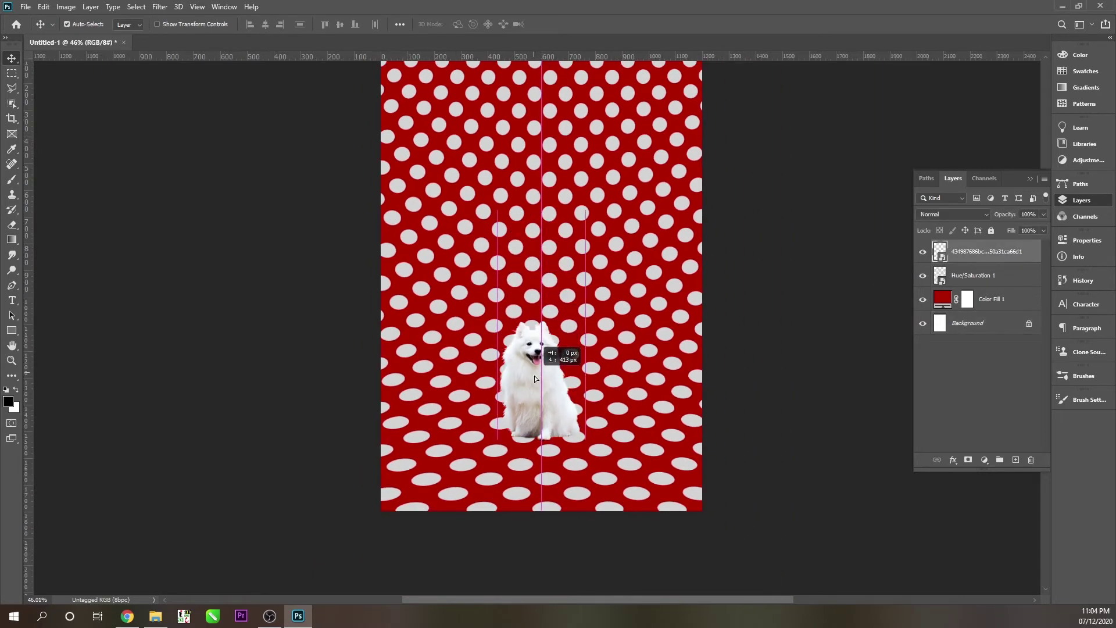
scroll(581, 448, "down", 2)
scroll(569, 436, "down", 1)
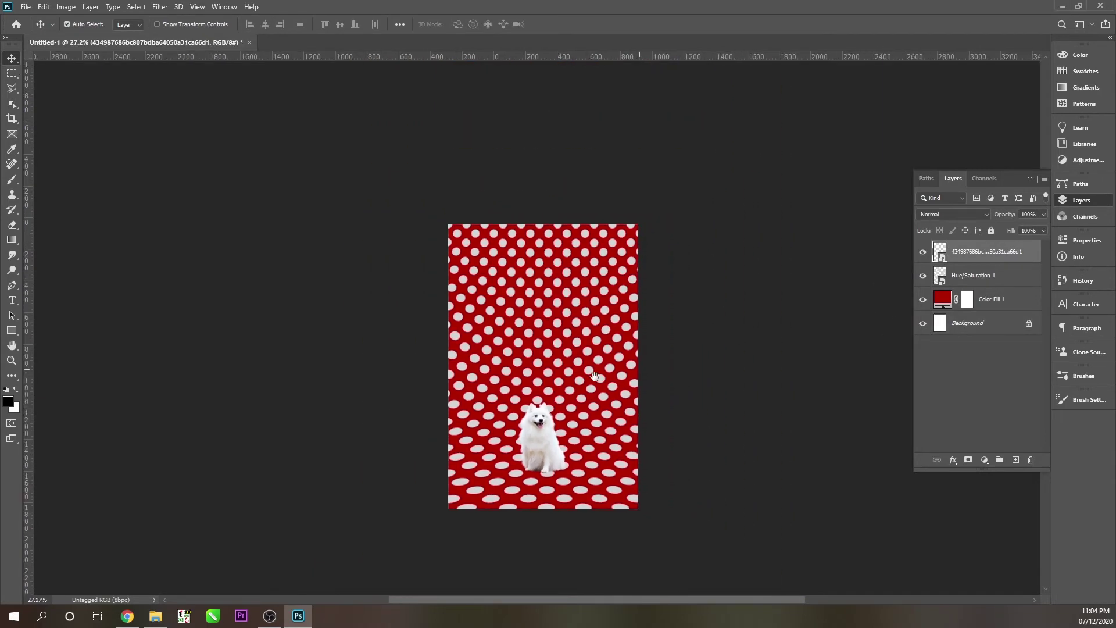
scroll(566, 435, "up", 3)
scroll(567, 435, "down", 1)
scroll(567, 435, "down", 1)
Scale the dog up to about 125% and raise it 20 px
key("ctrl+t")
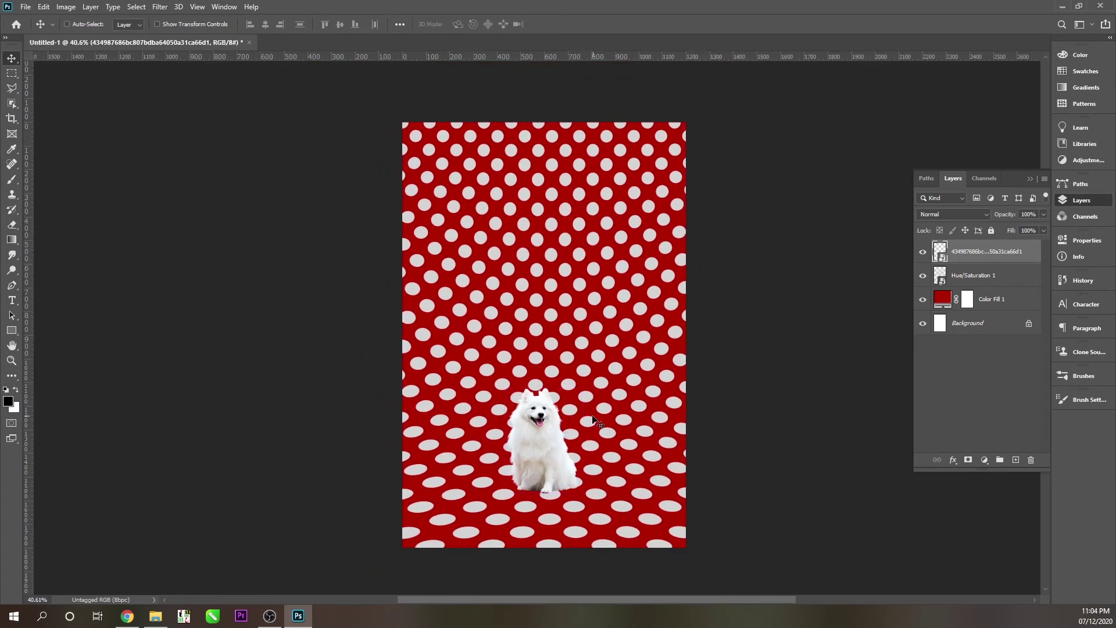
left_click_drag(591, 385, 605, 375)
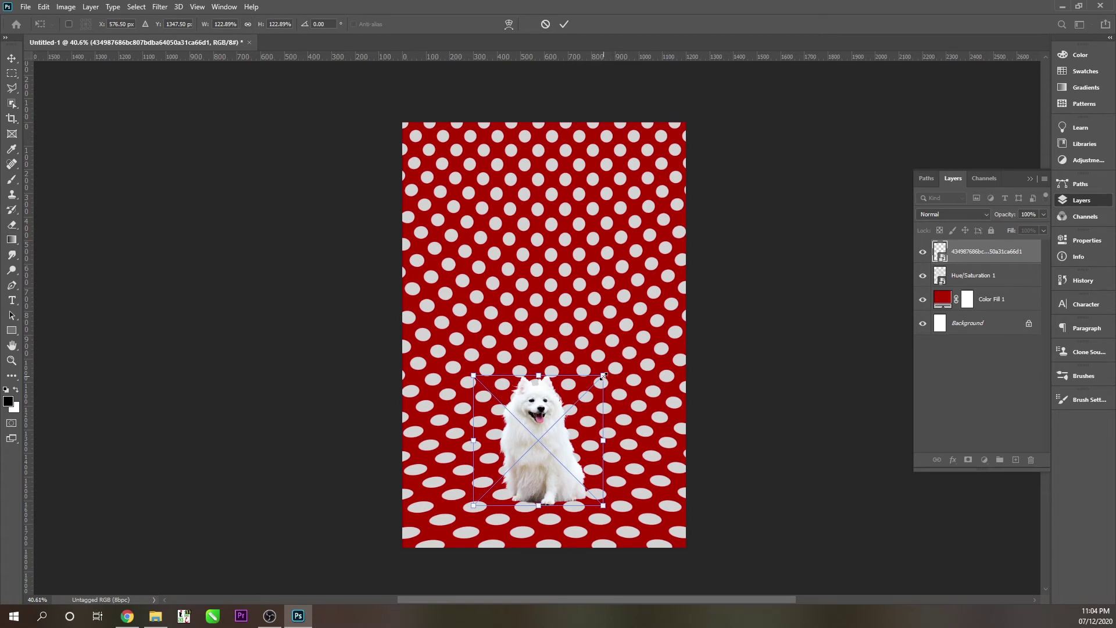
key("Return")
left_click_drag(515, 433, 517, 429)
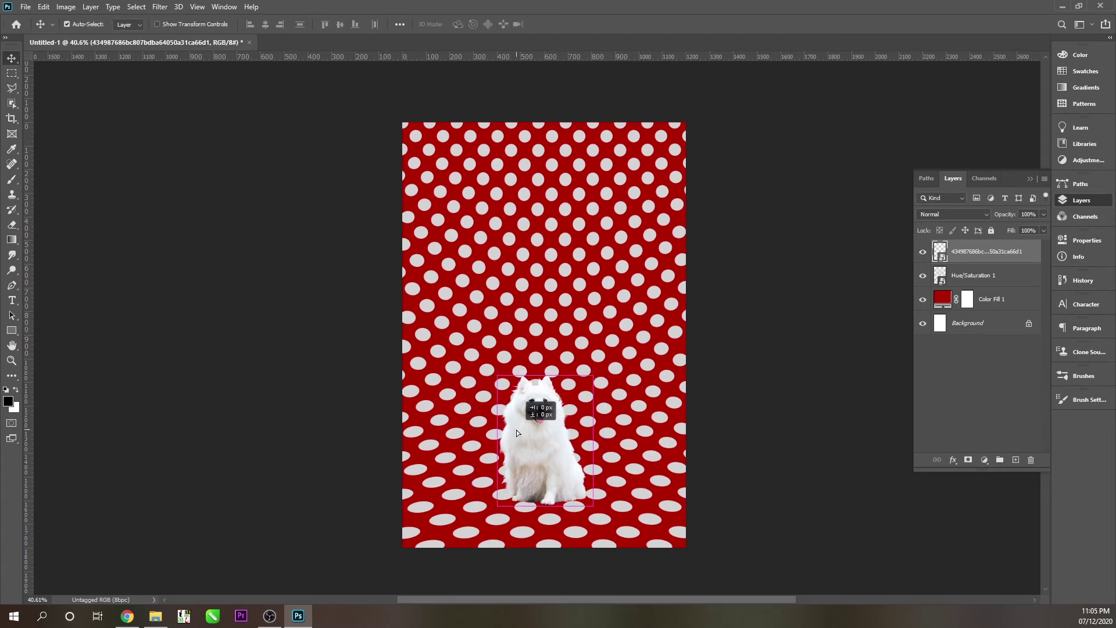
left_click_drag(517, 431, 516, 430)
left_click_drag(554, 485, 669, 483)
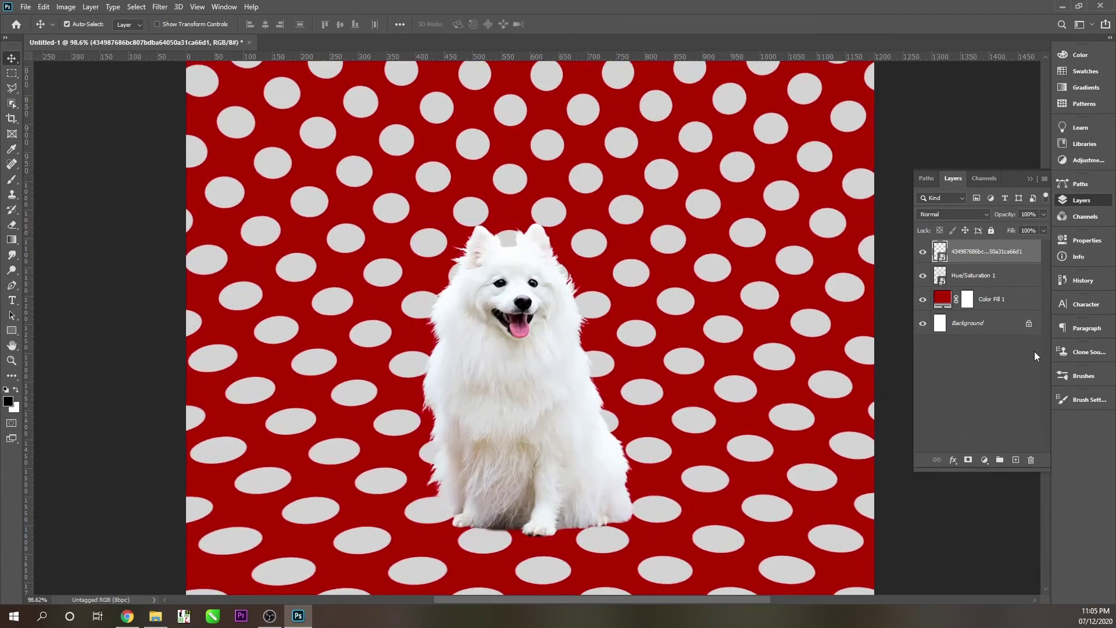
Paint a black blob on a new layer with a 0%-hardness Soft Round brush
left_click(1015, 460)
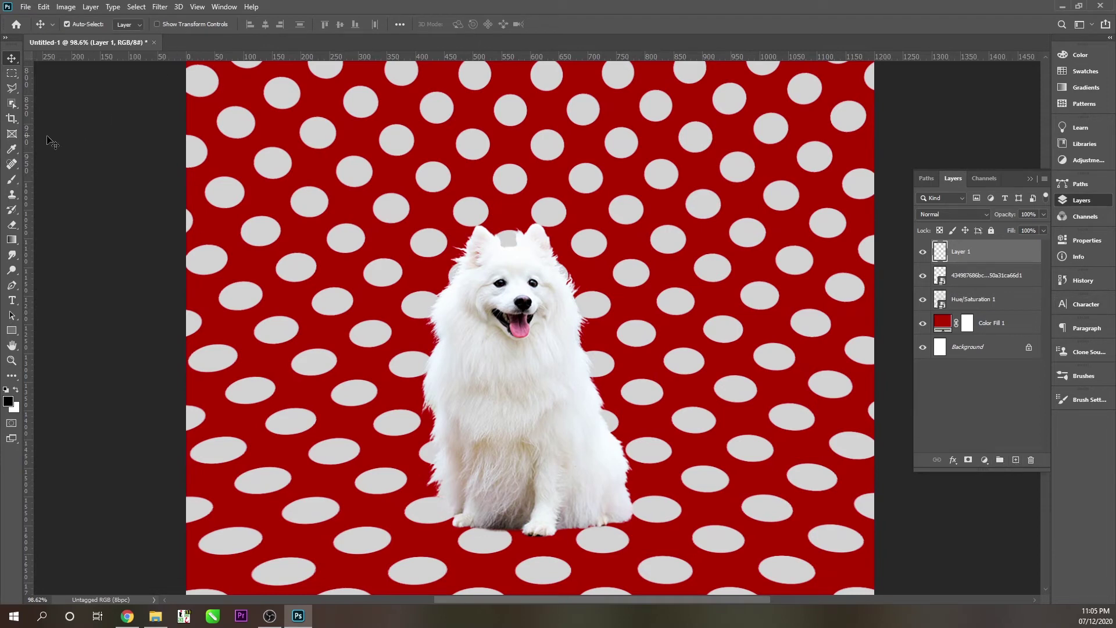
left_click(11, 179)
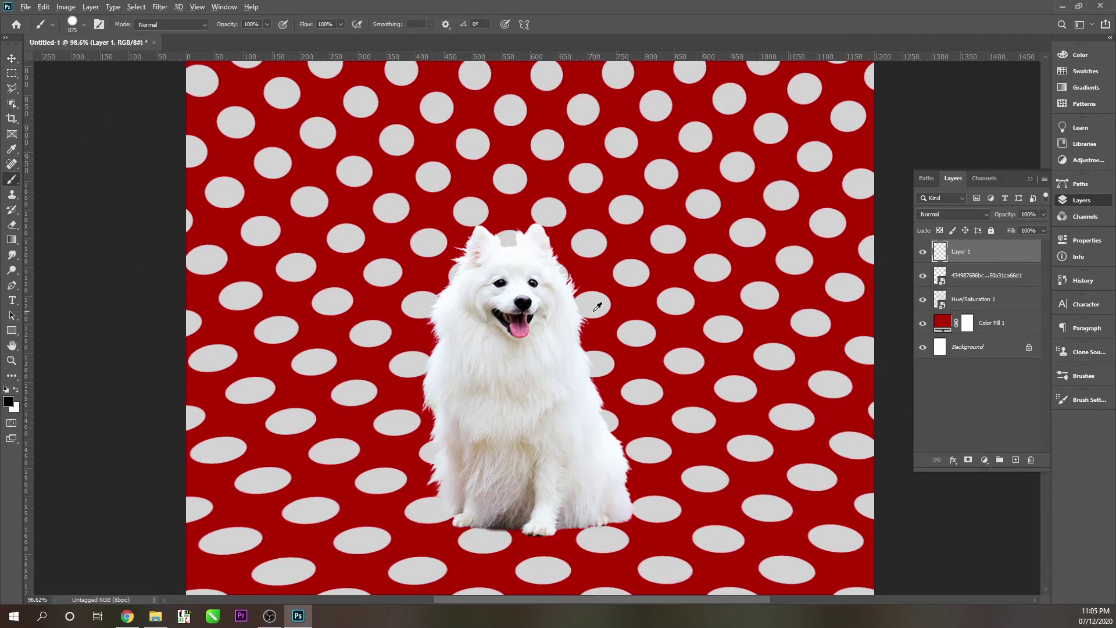
right_click(570, 312)
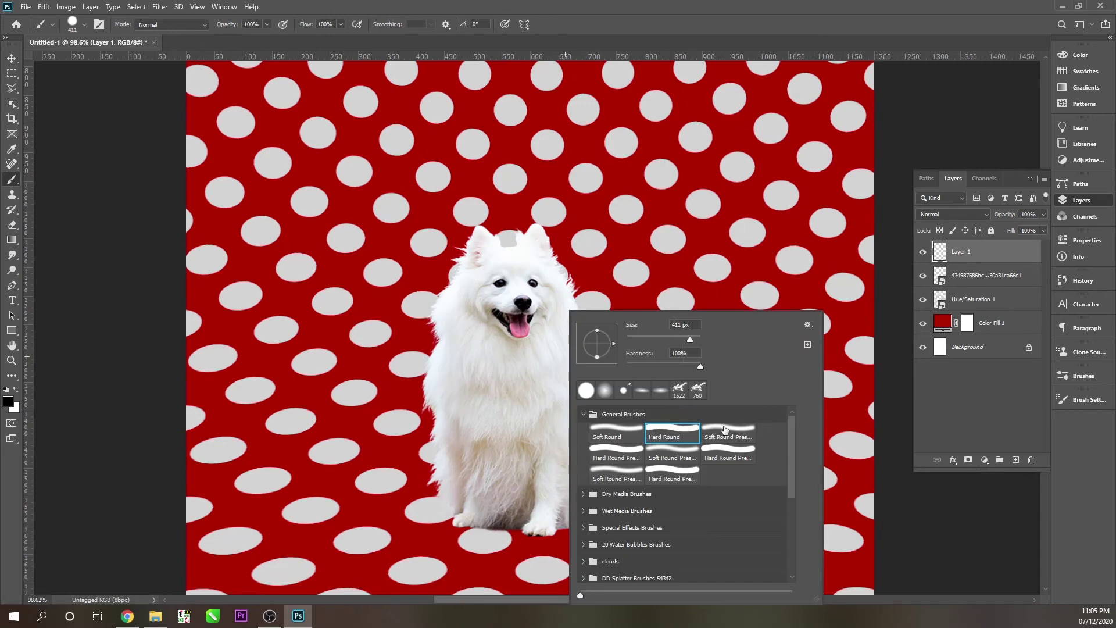
left_click(617, 436)
left_click_drag(385, 346, 372, 337)
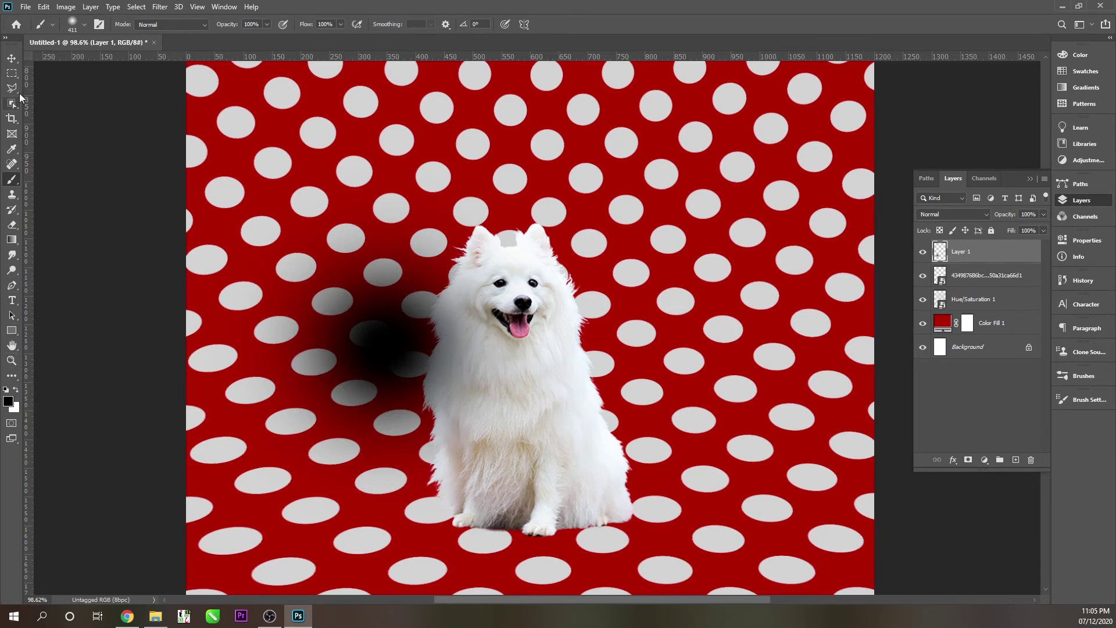
Squash the black blob into a flat shadow under the dog's feet
left_click(12, 58)
key("ctrl+t")
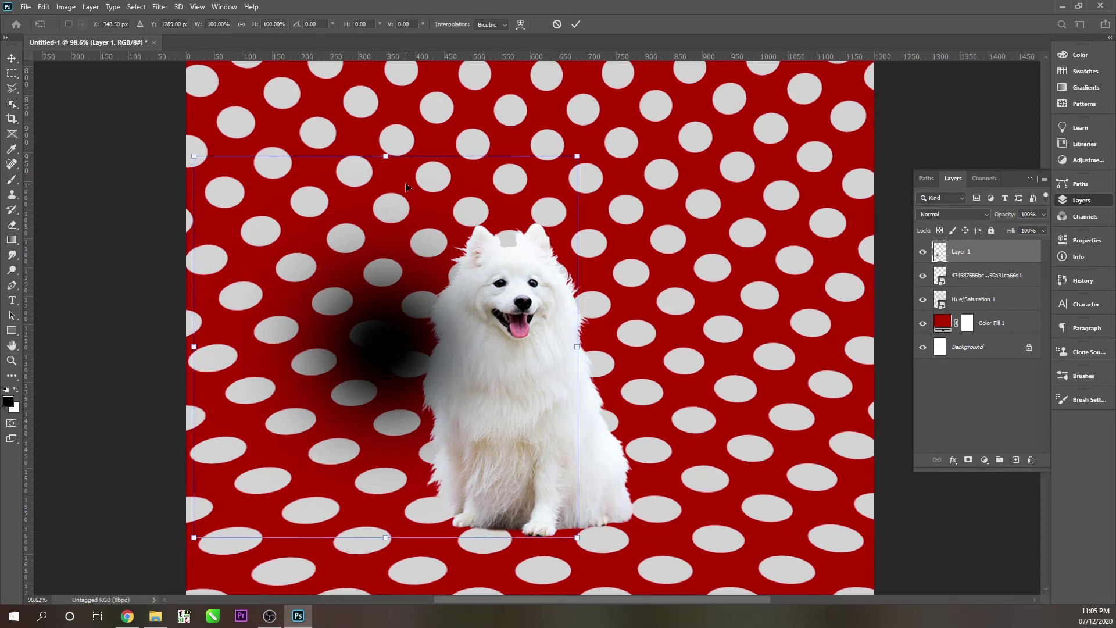
left_click_drag(387, 153, 378, 504)
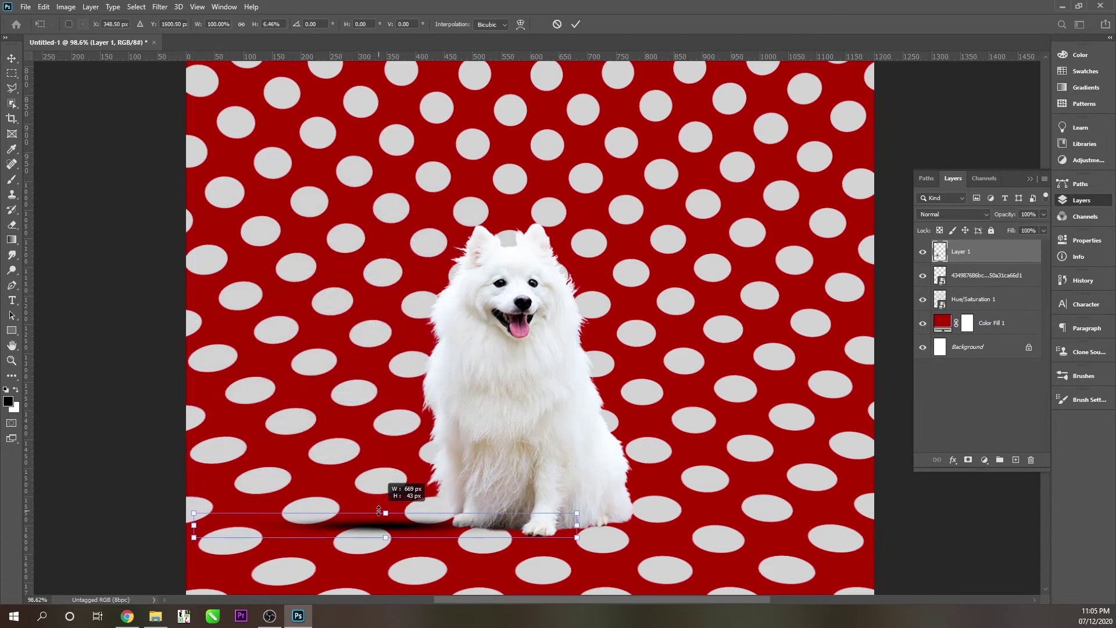
mouse_move(378, 503)
left_mouse_down()
mouse_move(372, 491)
mouse_move(545, 533)
mouse_move(529, 531)
left_mouse_up()
key("Return")
Move the shadow layer below the dog layer
scroll(529, 531, "down", 3)
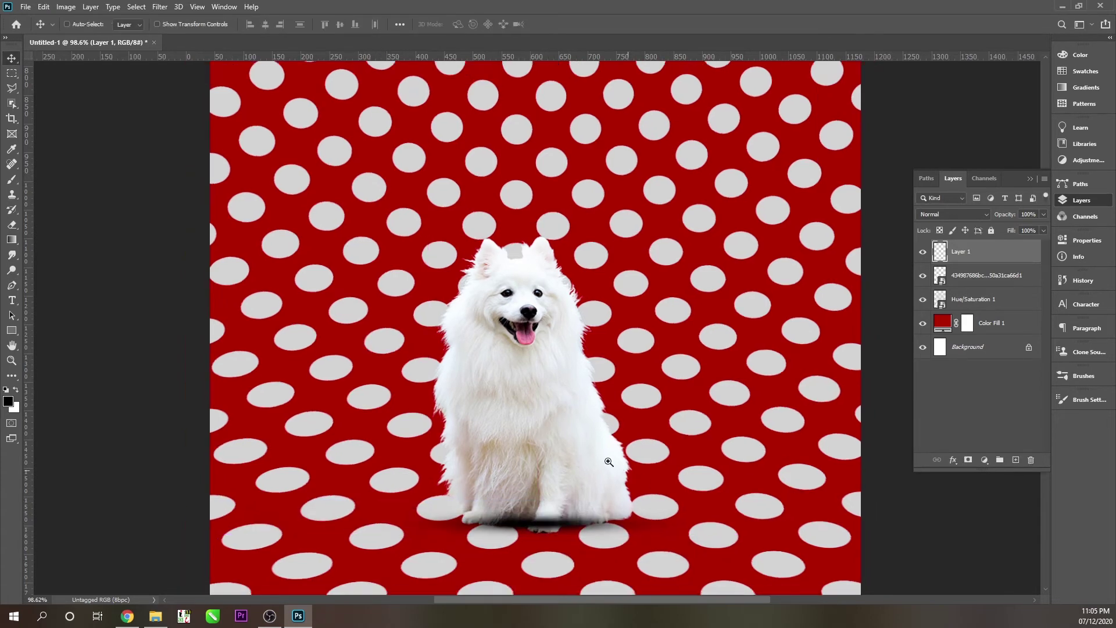
left_click_drag(968, 258, 978, 278)
scroll(622, 544, "up", 2)
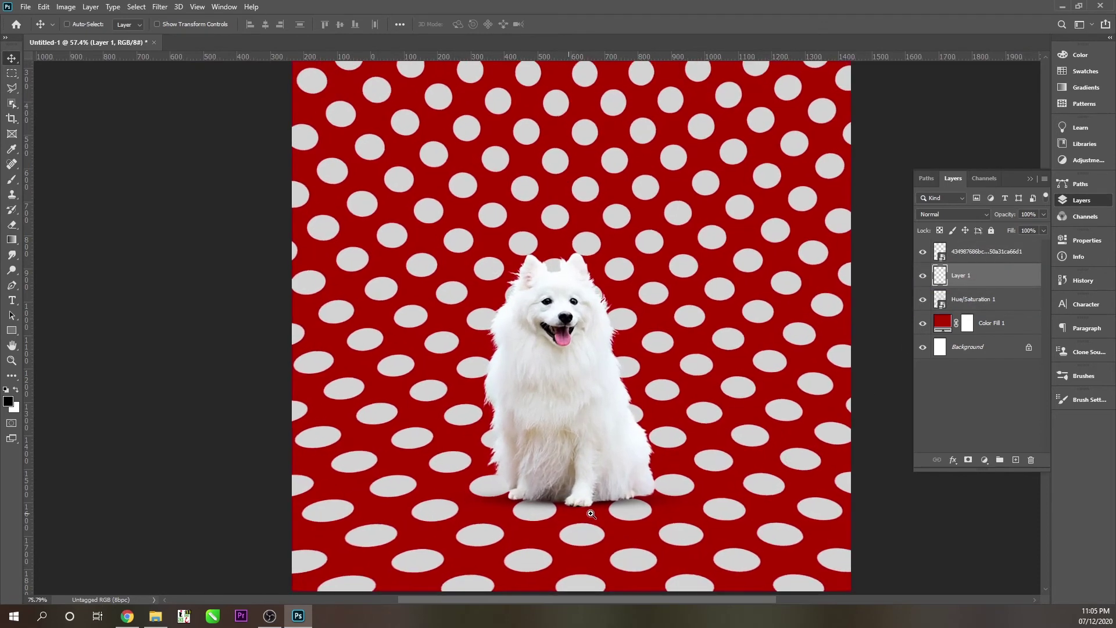
scroll(621, 504, "up", 1)
scroll(634, 469, "down", 3)
scroll(635, 468, "down", 1)
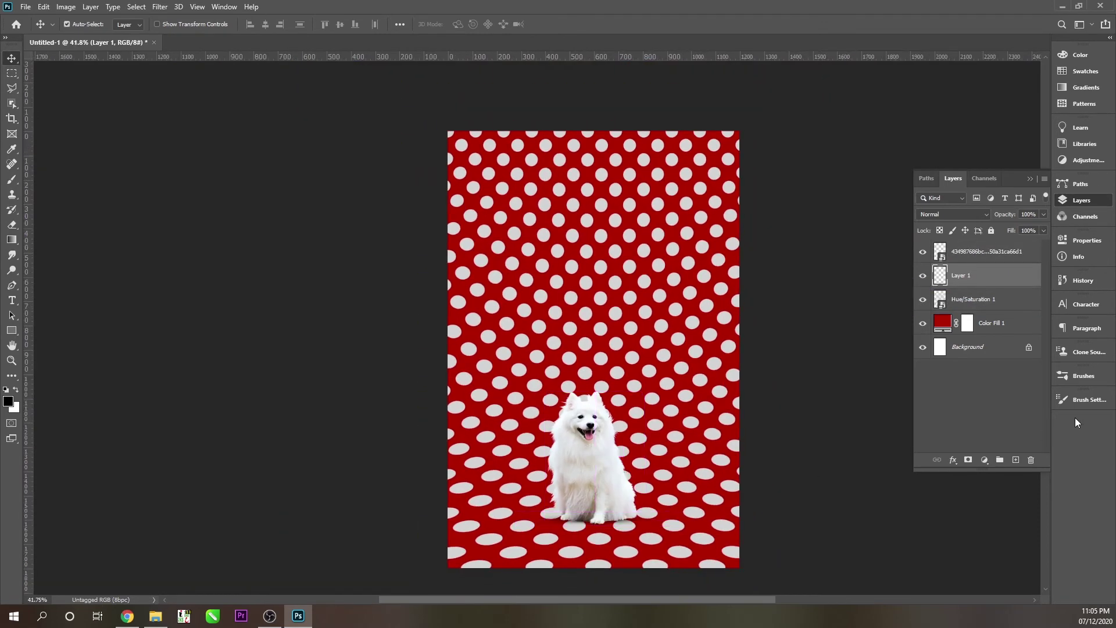
Add a new empty layer and set up a low-flow brush for the vignette
left_click(996, 419)
left_click(1016, 460)
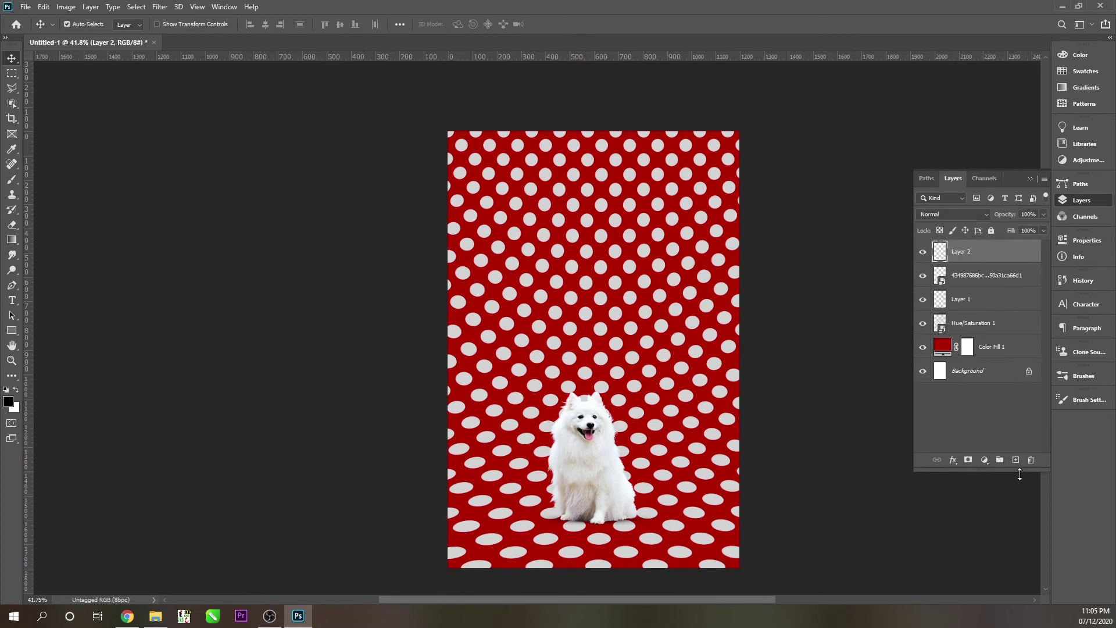
key("b")
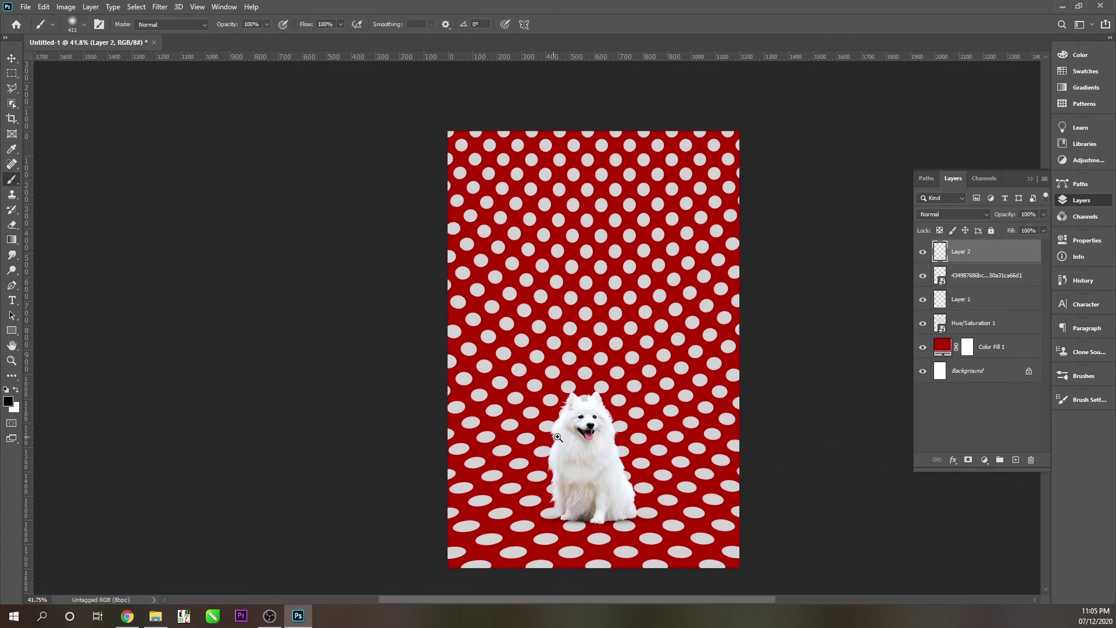
scroll(558, 441, "up", 1)
left_click_drag(639, 408, 576, 427)
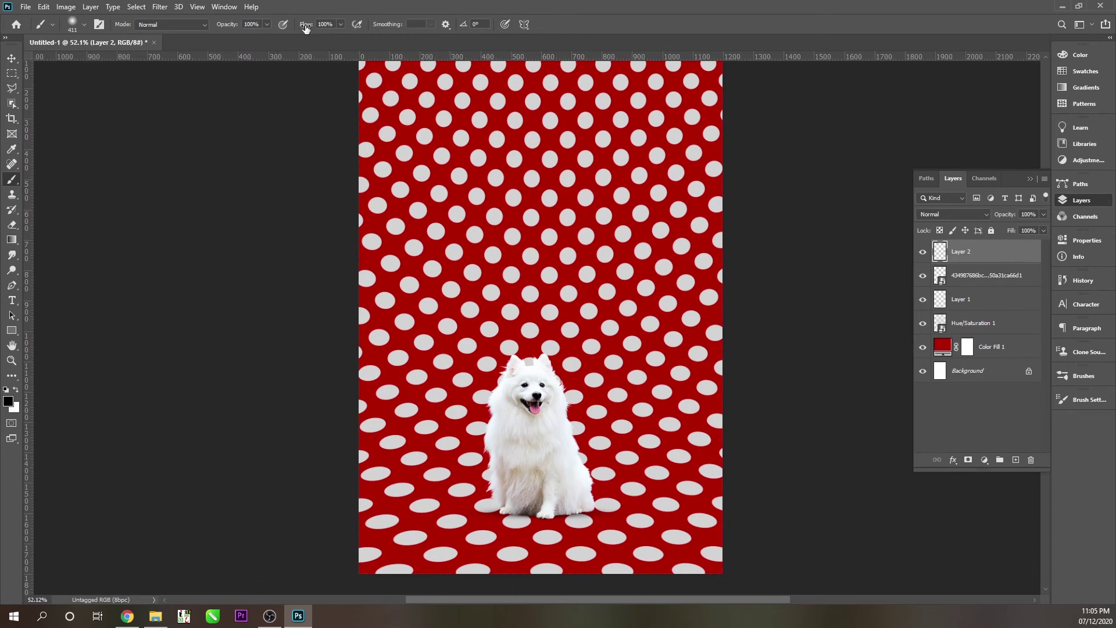
key("shift+7")
Paint dark black shadow sweeps across the lower canvas around the dog
left_click_drag(396, 418, 482, 378)
scroll(441, 407, "down", 1)
mouse_move(418, 477)
left_mouse_down()
mouse_move(404, 440)
mouse_move(639, 436)
left_mouse_up()
key("bracketright")
key("bracketright")
key("bracketright")
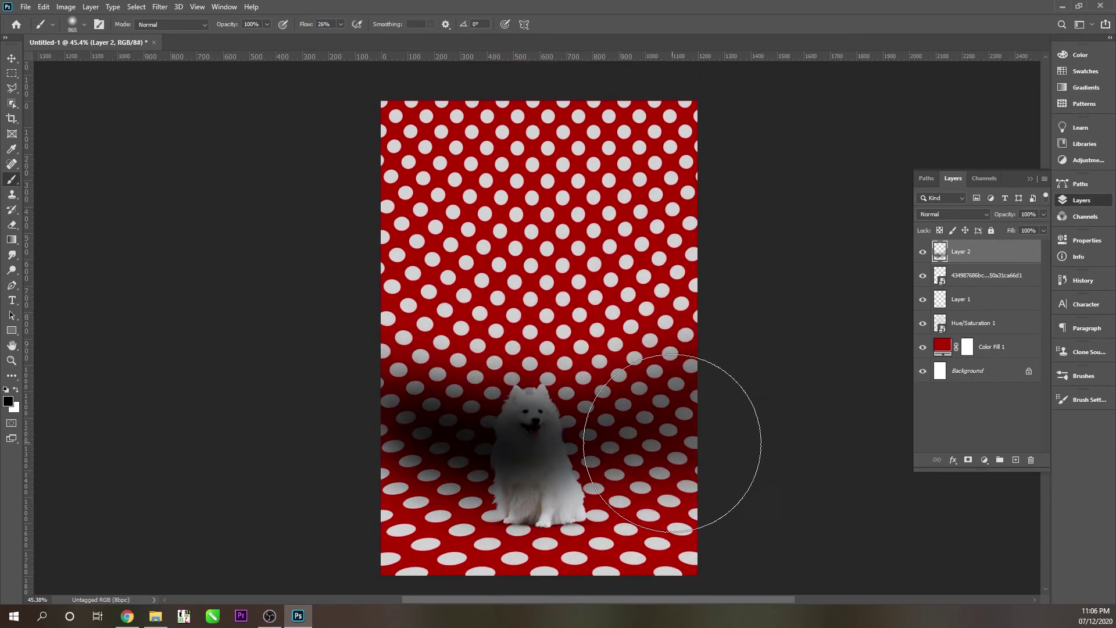
key("ctrl+z")
left_click_drag(499, 407, 872, 270)
left_click_drag(581, 465, 404, 384)
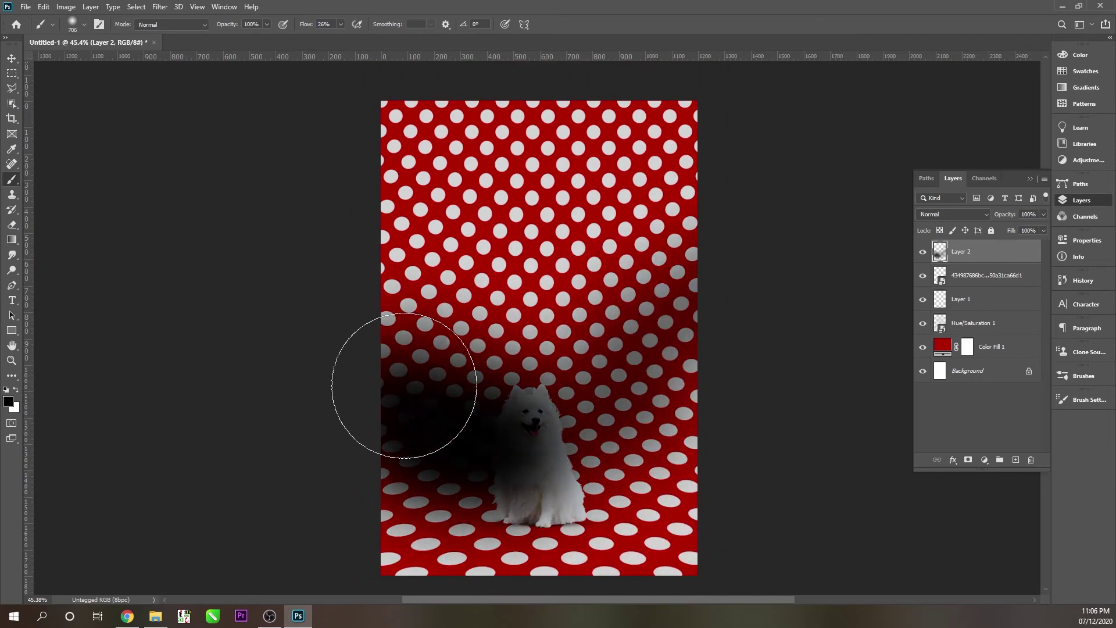
scroll(404, 385, "down", 1)
Set the vignette layer to Multiply and move it beneath the dog layer
key("v")
left_click(953, 214)
left_click(935, 259)
left_click_drag(988, 251, 996, 285)
left_click_drag(1011, 231, 1001, 232)
scroll(685, 476, "up", 1)
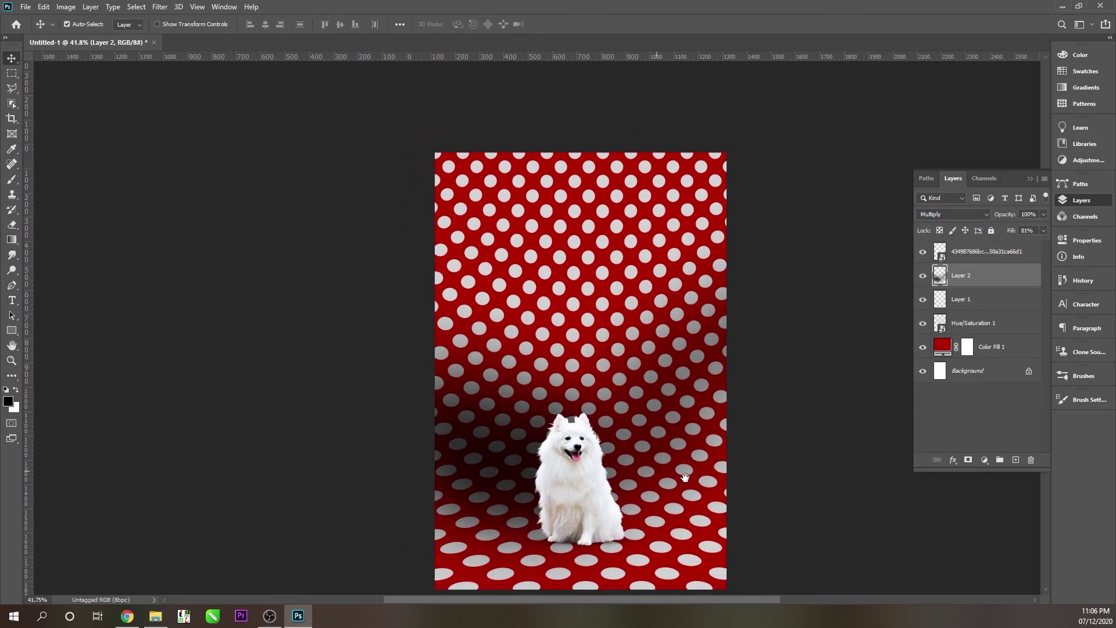
scroll(685, 476, "down", 1)
Darken the Color Fill 1 red background to 700303
double_click(942, 347)
left_click_drag(882, 293, 890, 316)
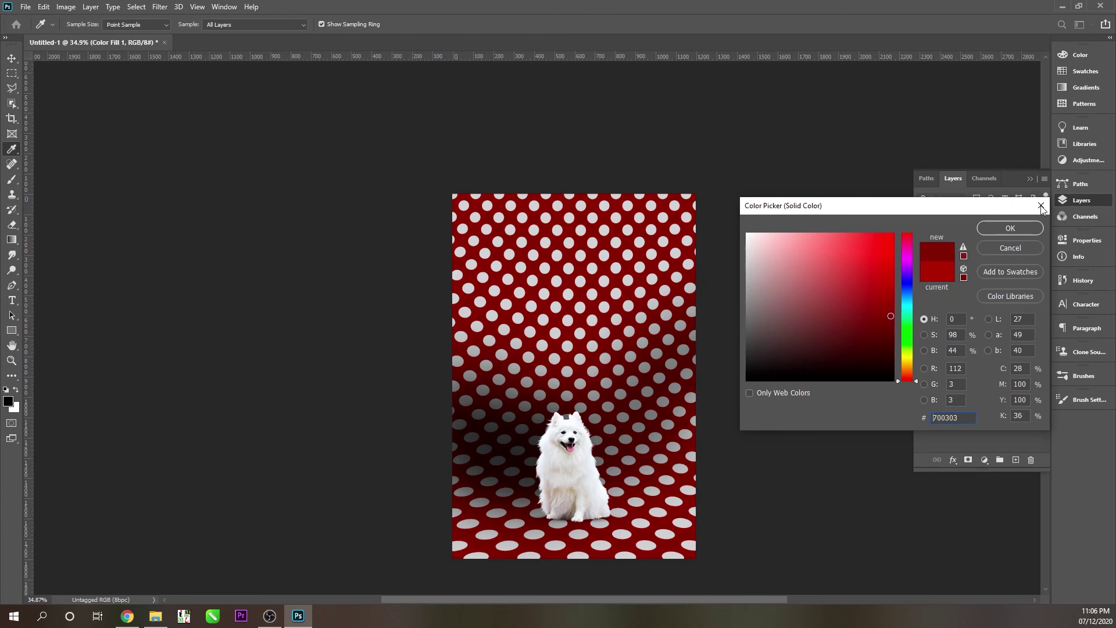
left_click(1041, 206)
scroll(782, 372, "up", 2)
scroll(782, 372, "down", 1)
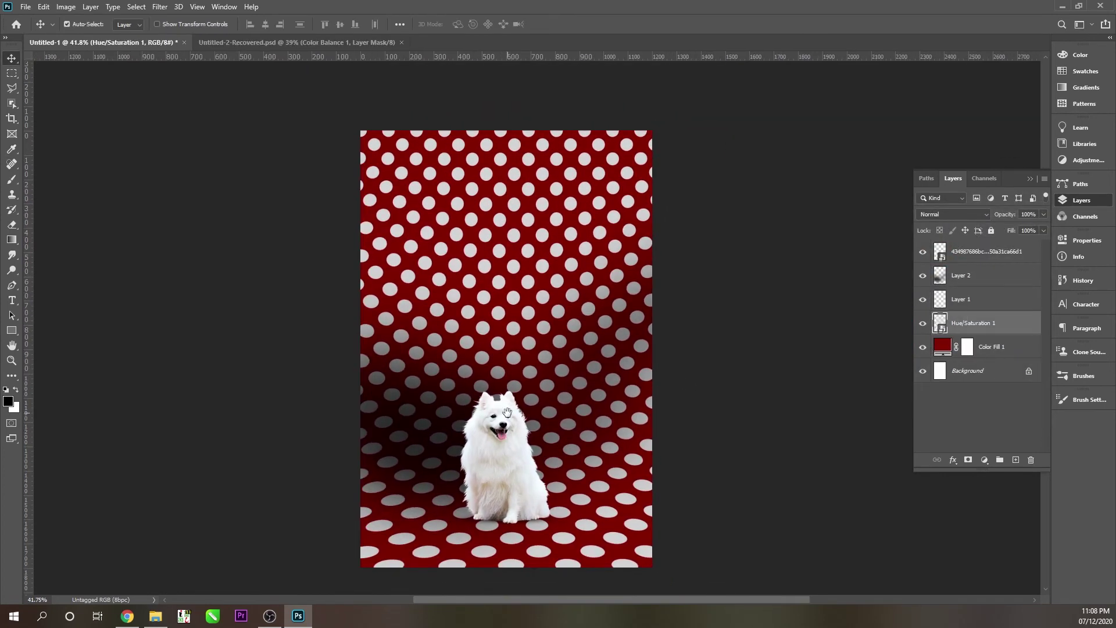
left_click_drag(507, 412, 545, 414)
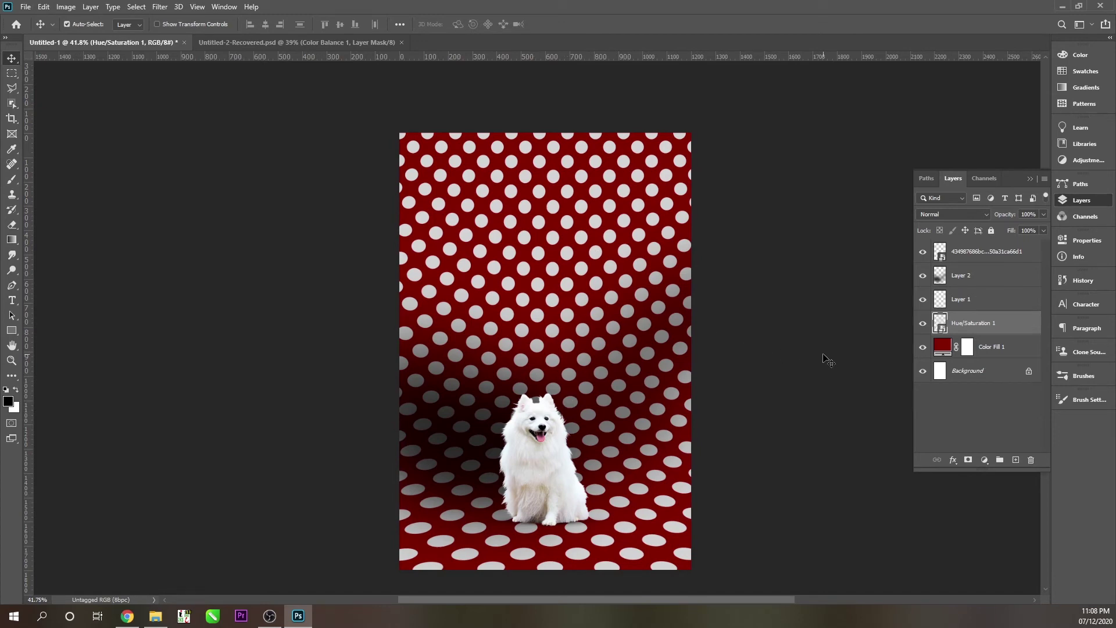
Toggle the Hue/Saturation, dog and vignette layers' visibility to compare the shadows
left_click(923, 323)
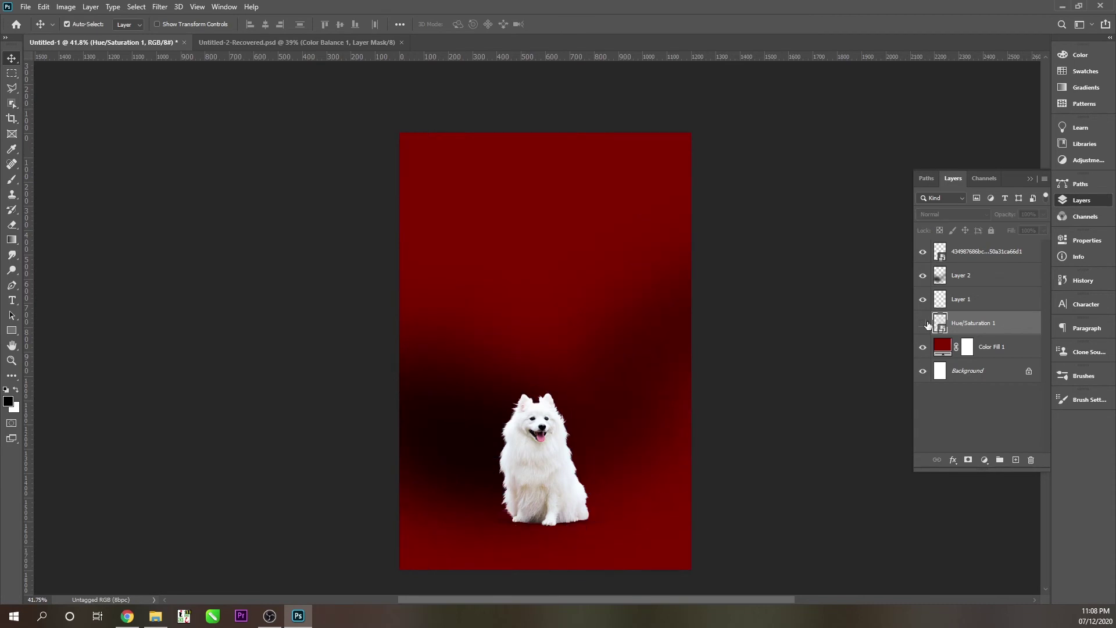
left_click(536, 433)
left_click(923, 252)
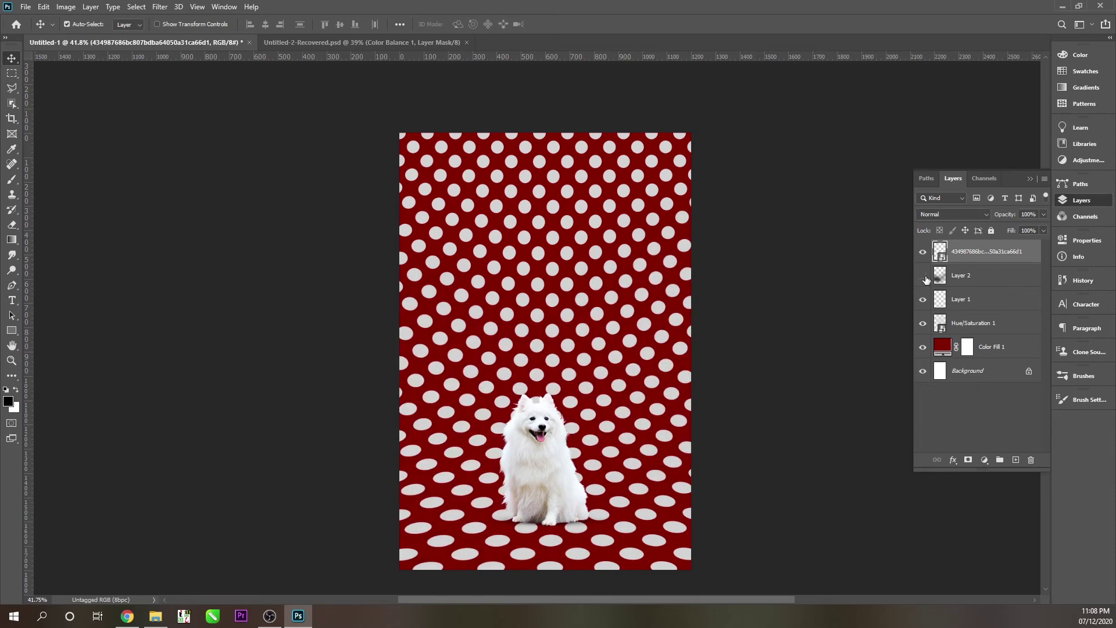
left_click(923, 275)
left_click(923, 276)
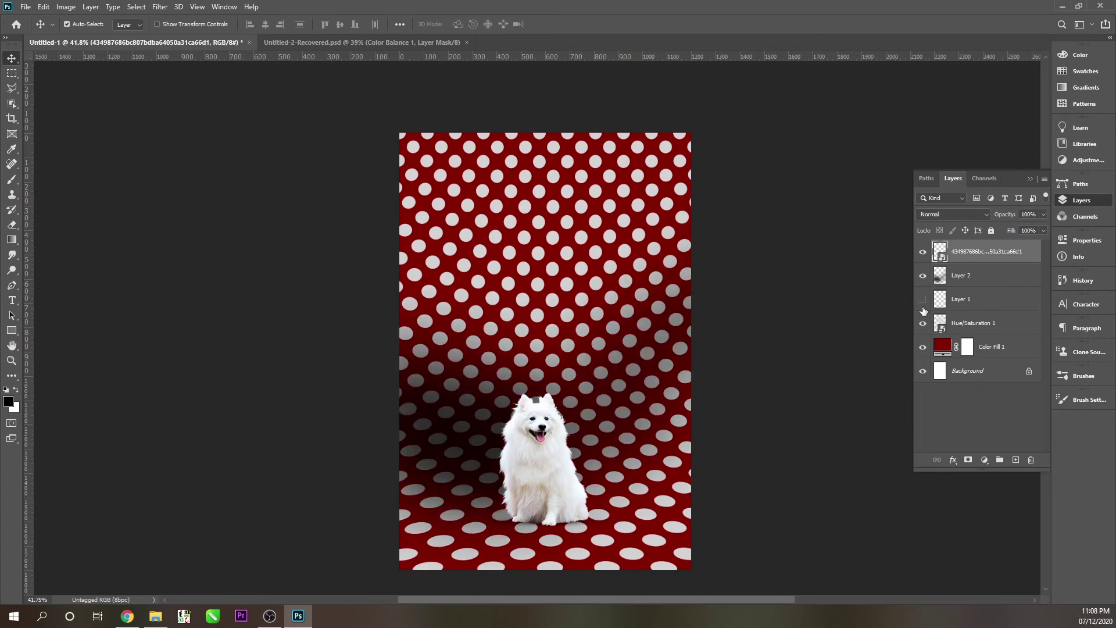
Move Layer 1 above Layer 2 and toggle the polka-dot pattern layer to compare
left_click_drag(951, 310, 979, 268)
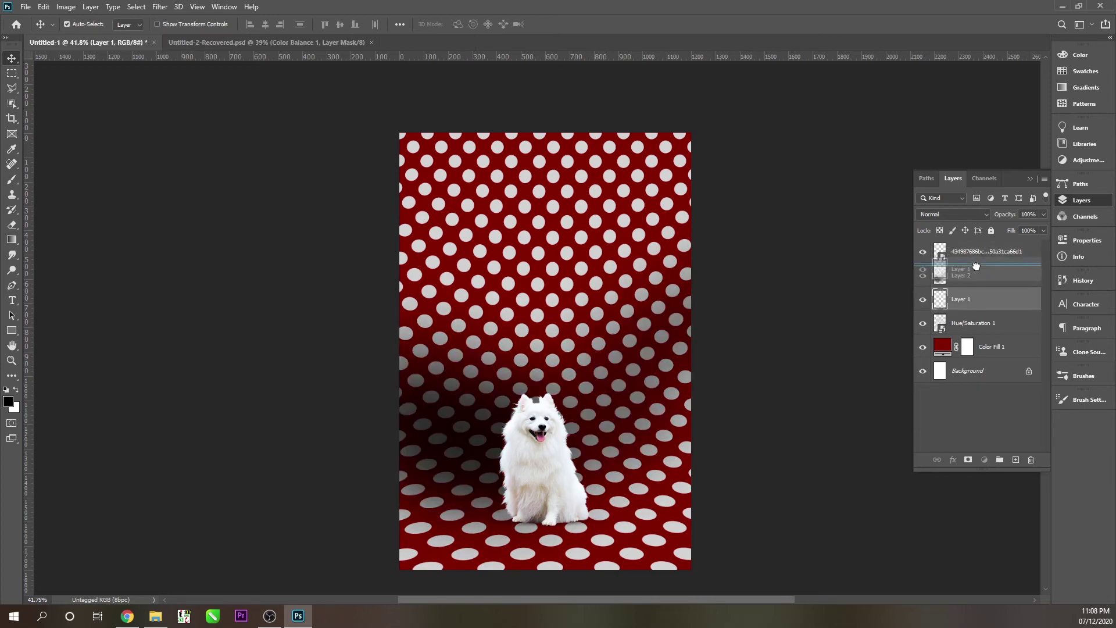
left_click(990, 250)
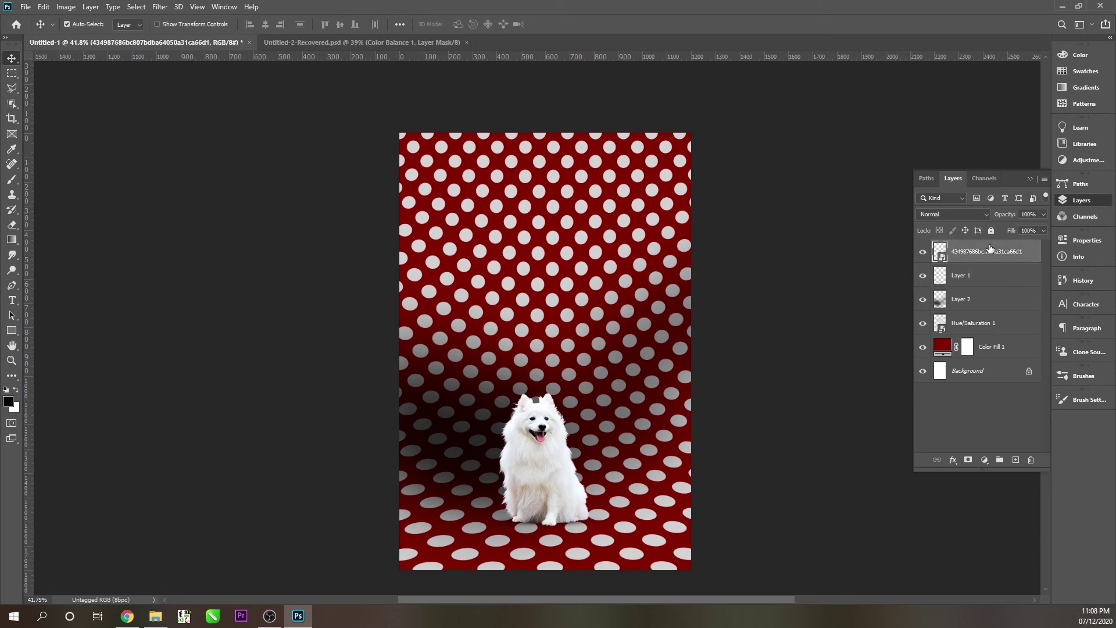
left_click(983, 297)
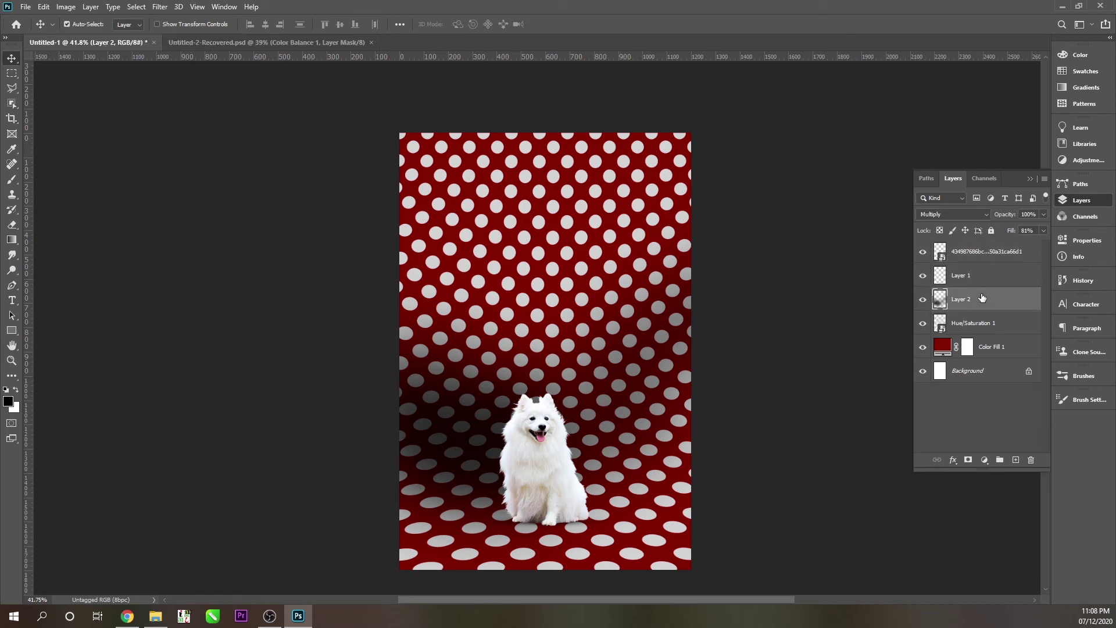
left_click(968, 323)
left_click(923, 323)
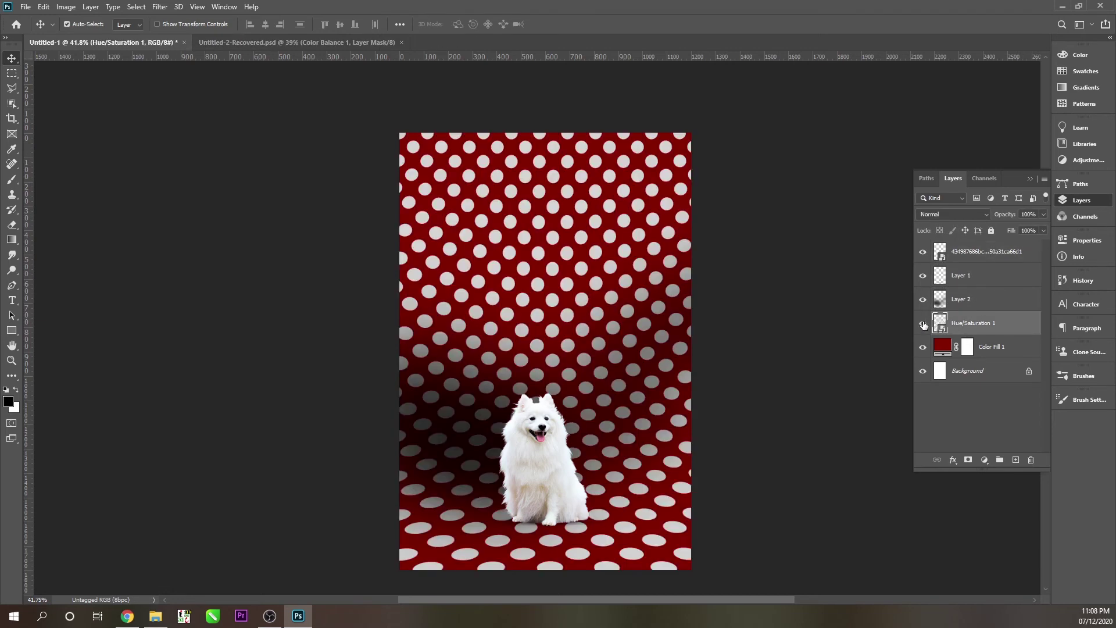
Start a Tilt-Shift blur on the polka-dot layer, focus band near the dog's feet
left_click(923, 324)
left_click(161, 8)
mouse_move(179, 149)
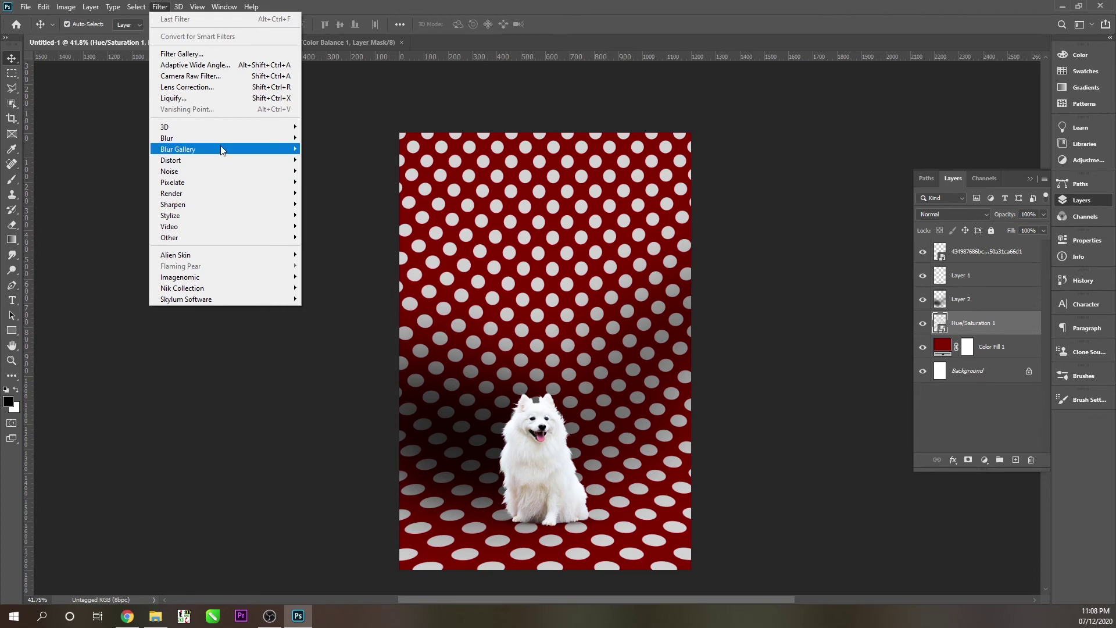
left_click(324, 171)
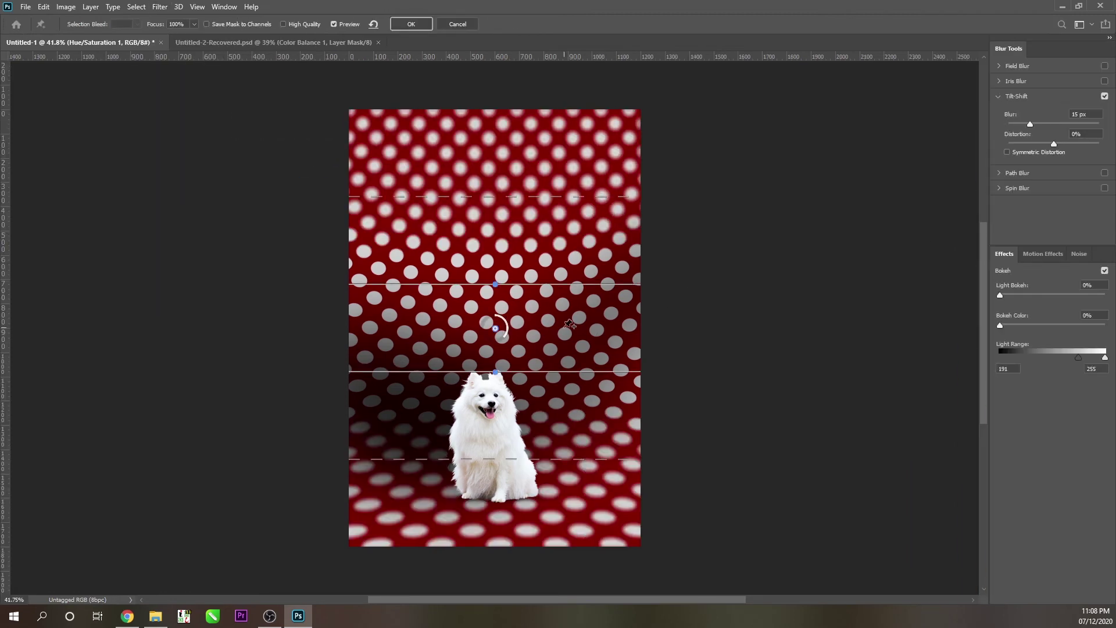
left_click_drag(496, 328, 490, 368)
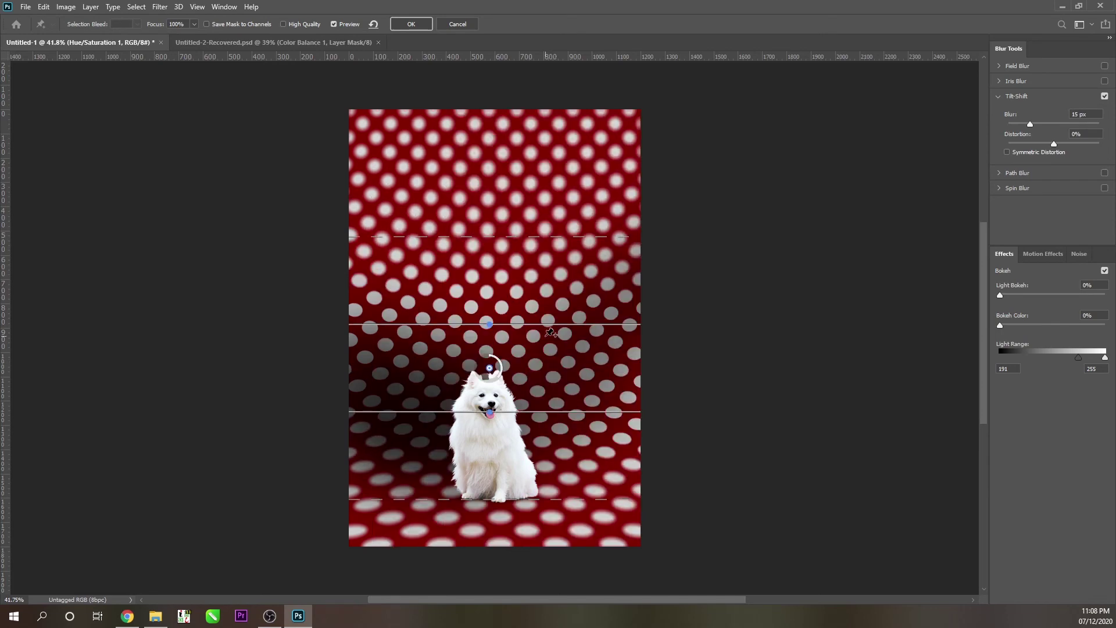
left_click_drag(557, 365, 564, 492)
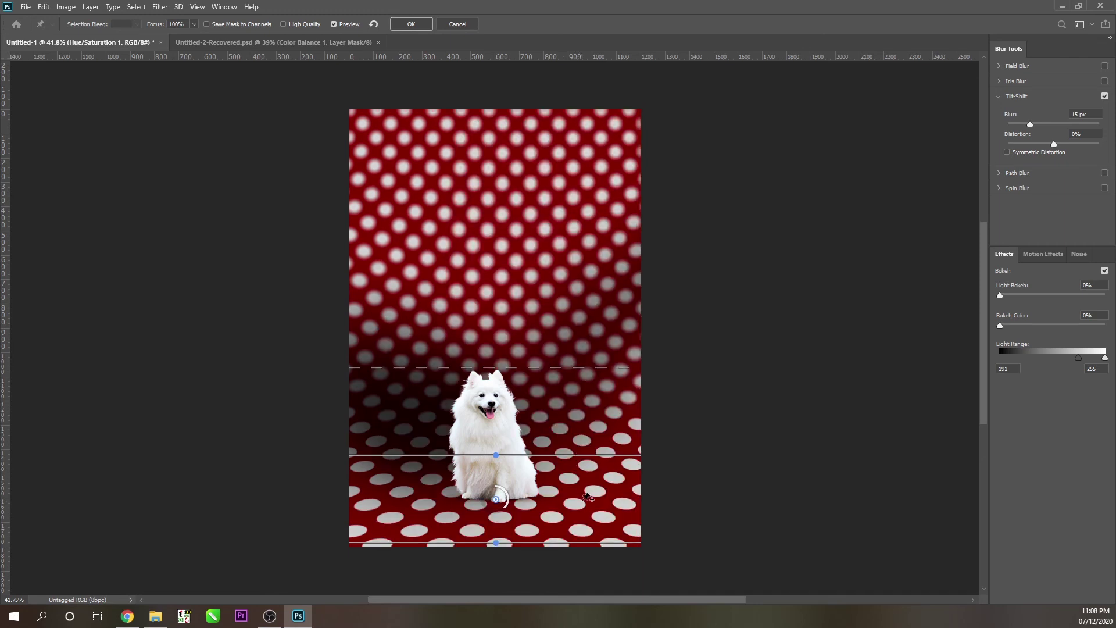
left_click_drag(587, 496, 584, 501)
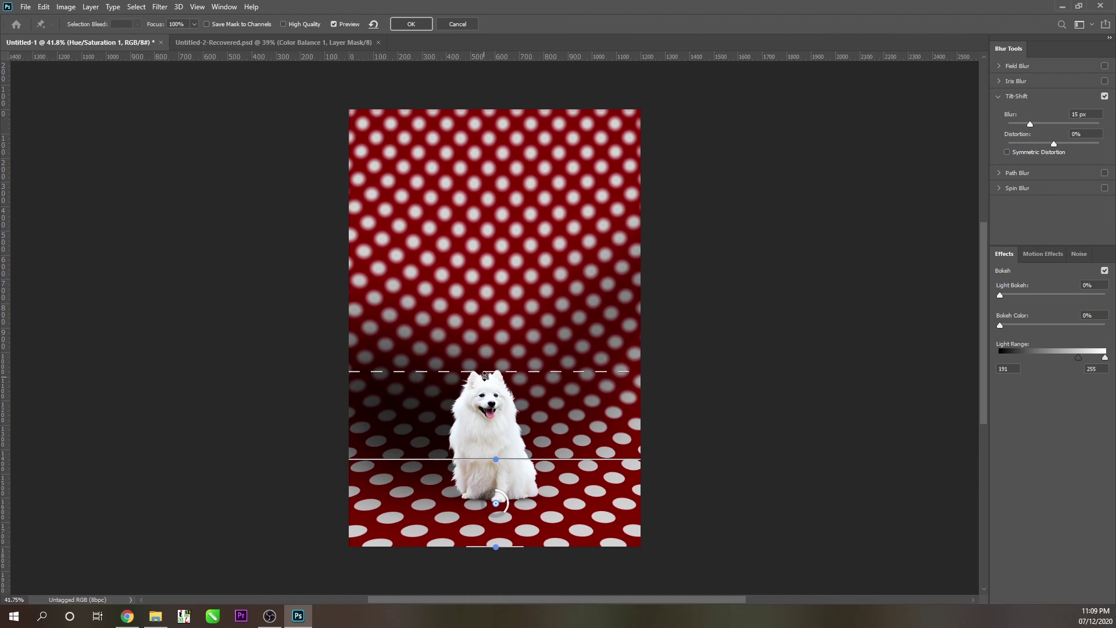
left_click_drag(486, 372, 486, 333)
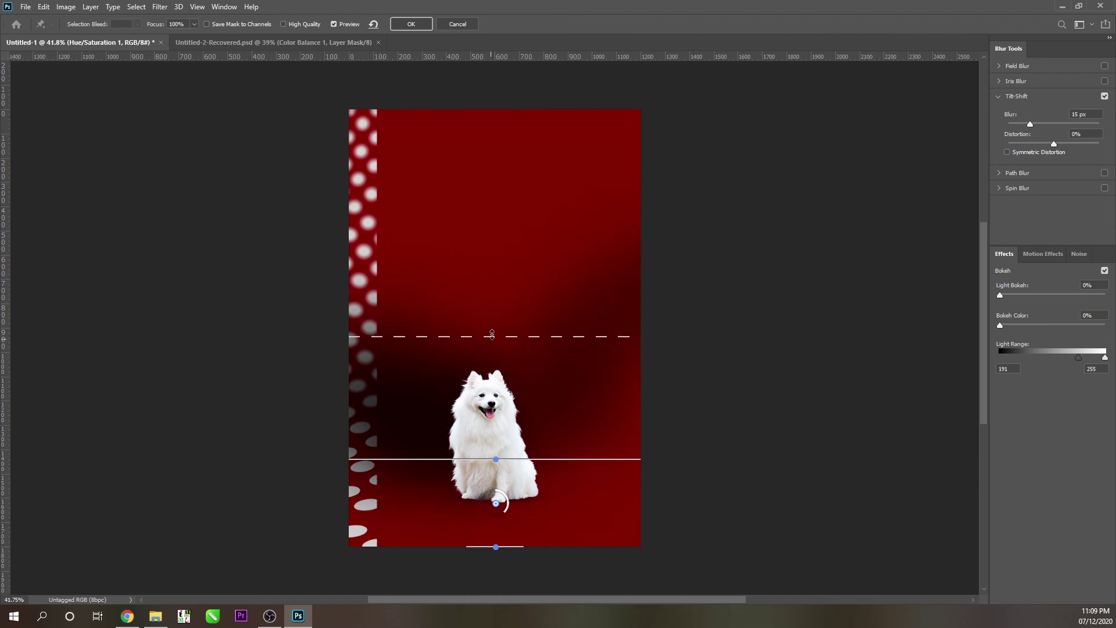
left_click(496, 458)
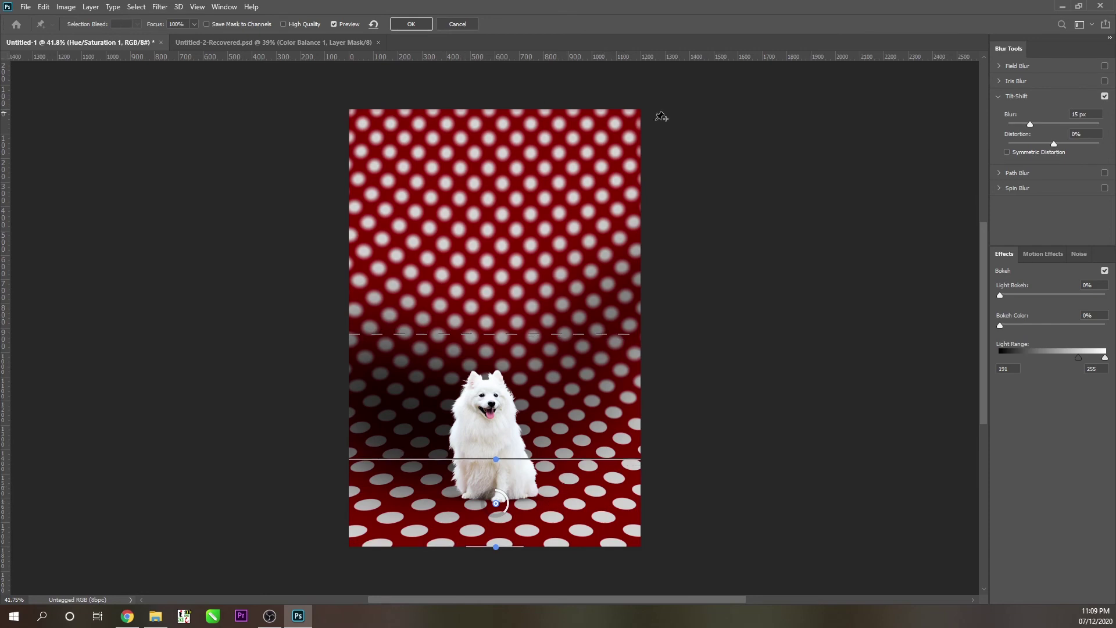
Set Tilt-Shift Blur to 14 px and Distortion to -30%, then apply it
left_click(1037, 124)
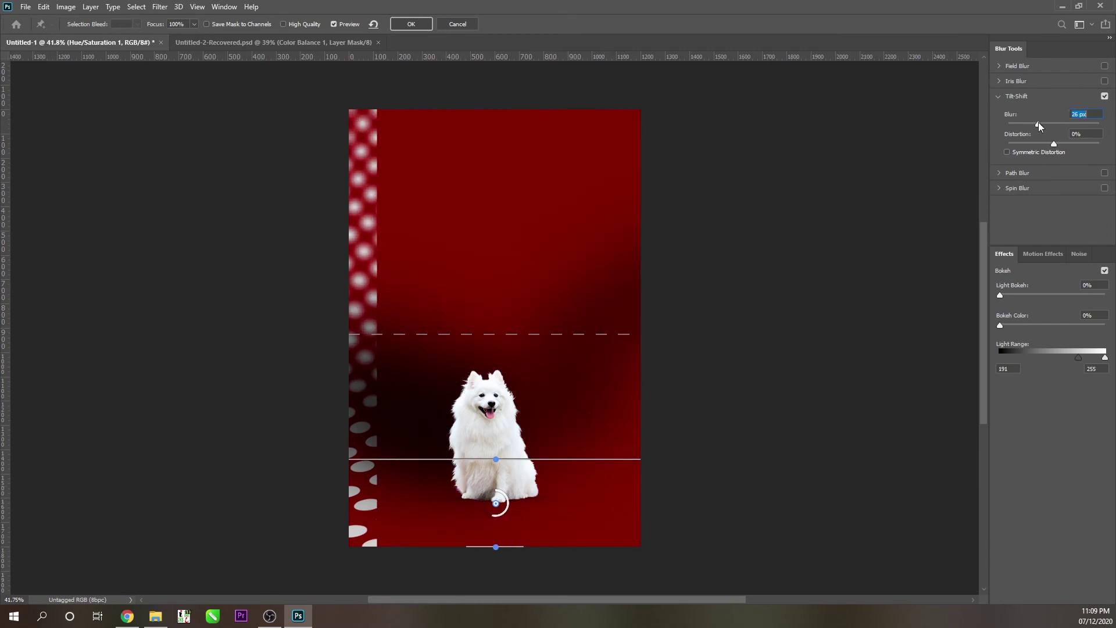
left_click_drag(1038, 124, 1029, 124)
left_click(1040, 143)
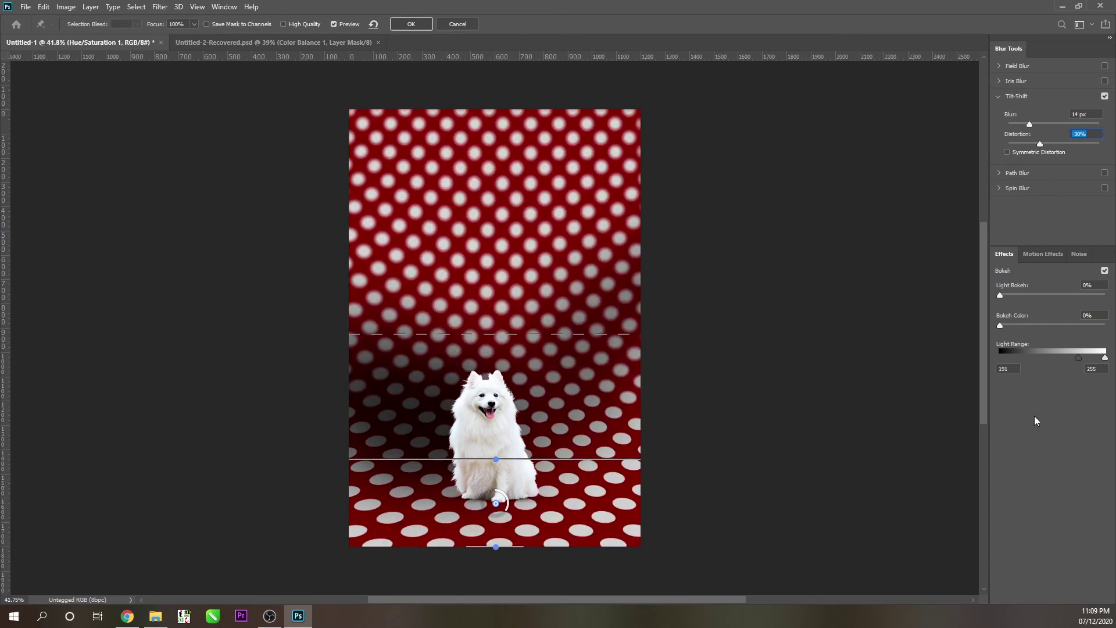
left_click(413, 25)
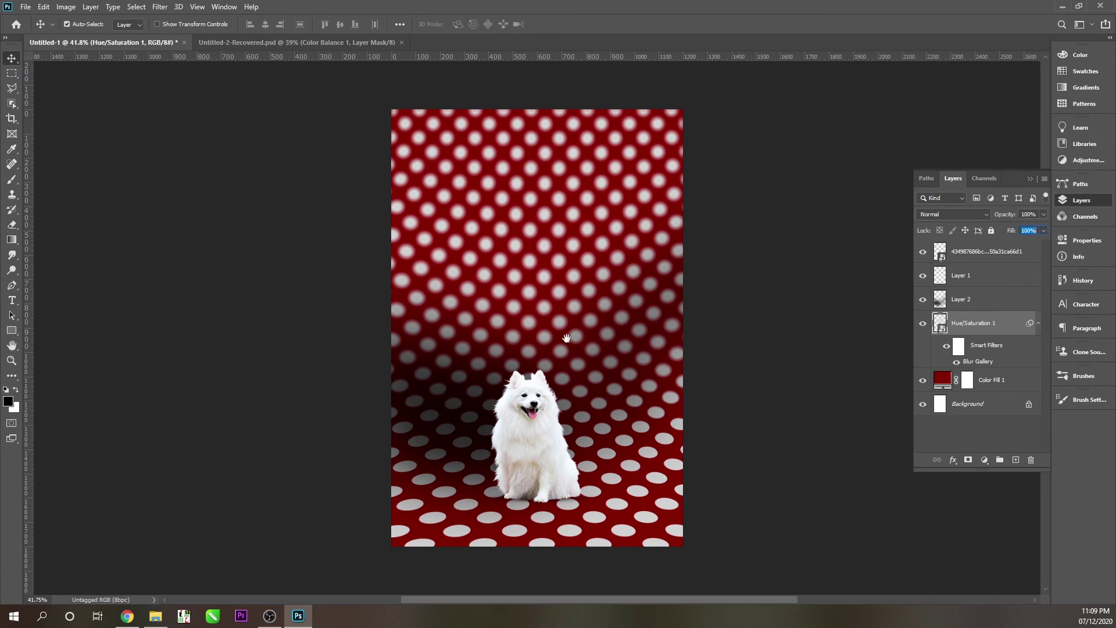
left_click_drag(511, 348, 547, 371)
scroll(581, 395, "down", 3)
scroll(637, 425, "up", 2)
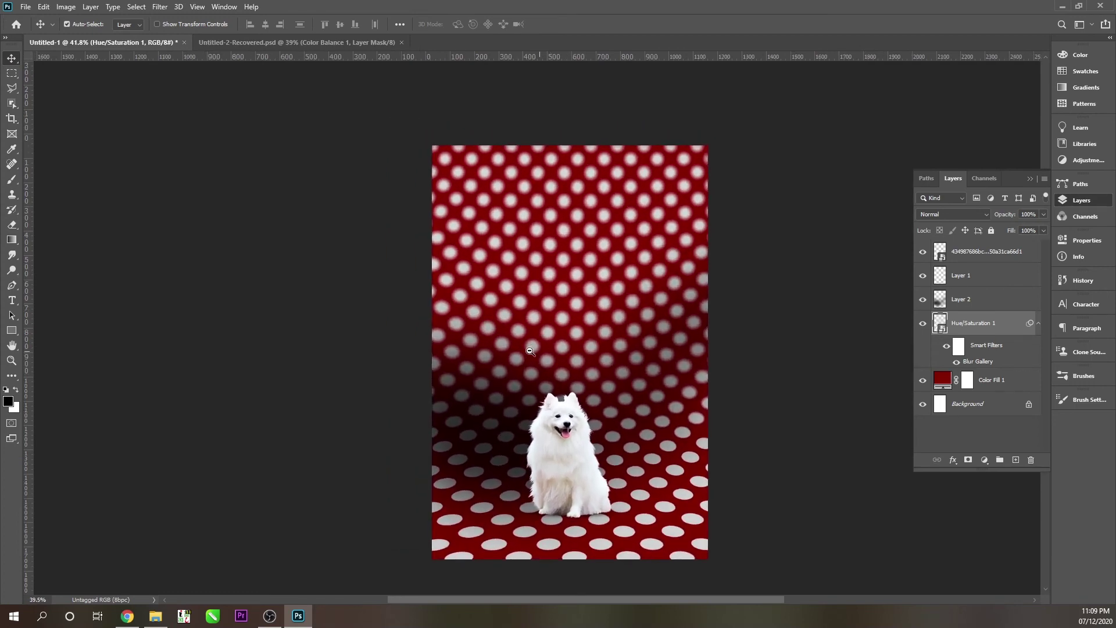
left_click_drag(638, 424, 612, 413)
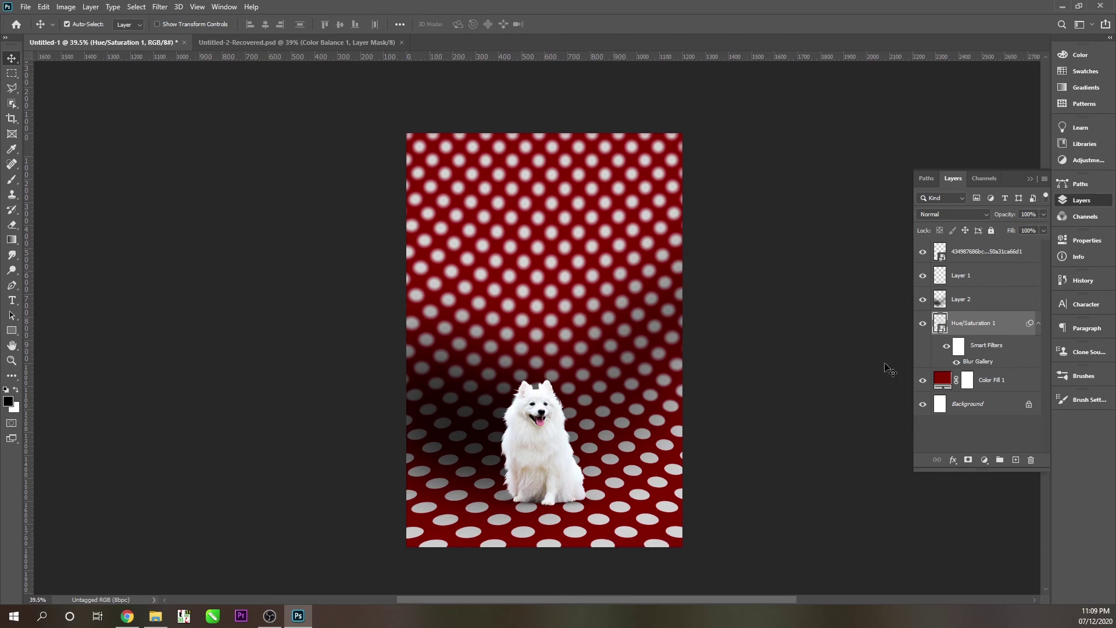
Apply a Gaussian Blur of about 5.6 px radius to the polka-dot layer and fit the image on screen
left_click(923, 322)
left_click(158, 8)
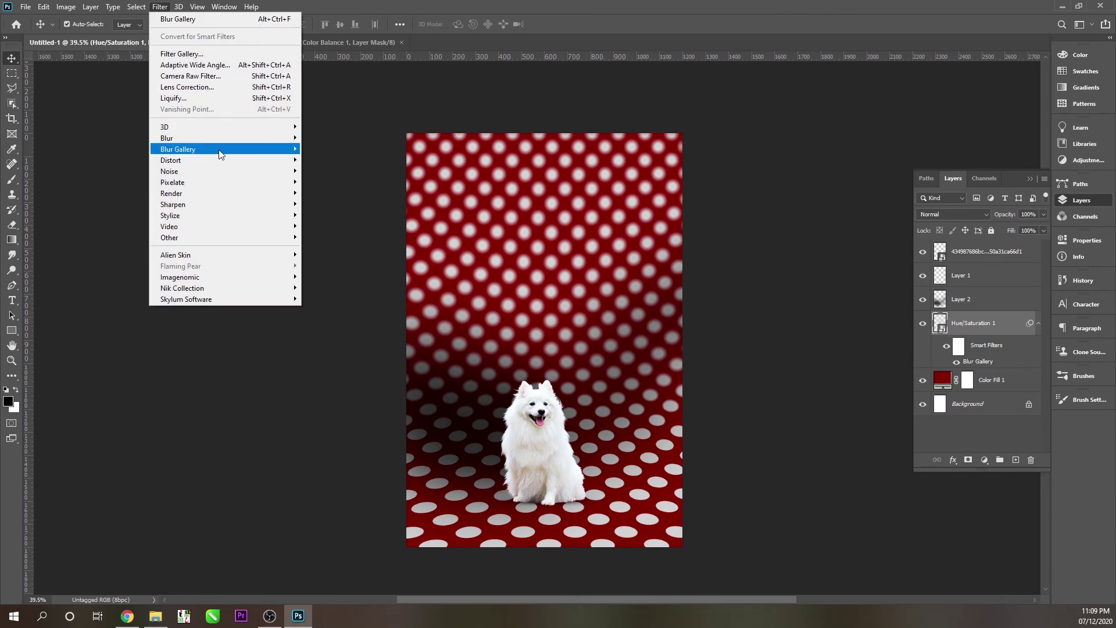
mouse_move(166, 137)
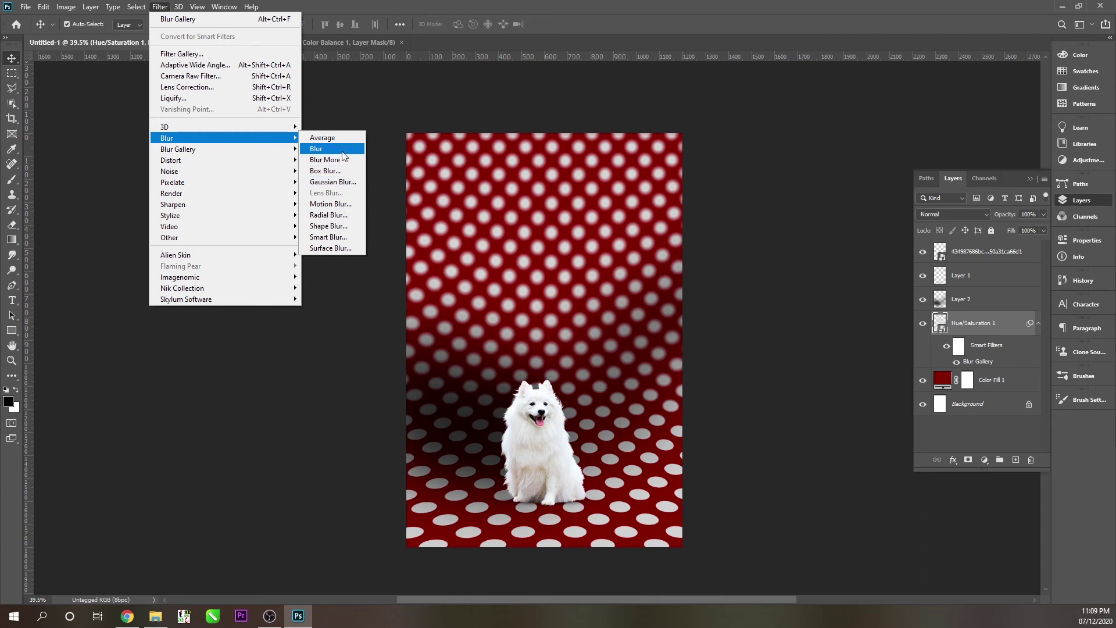
left_click(332, 182)
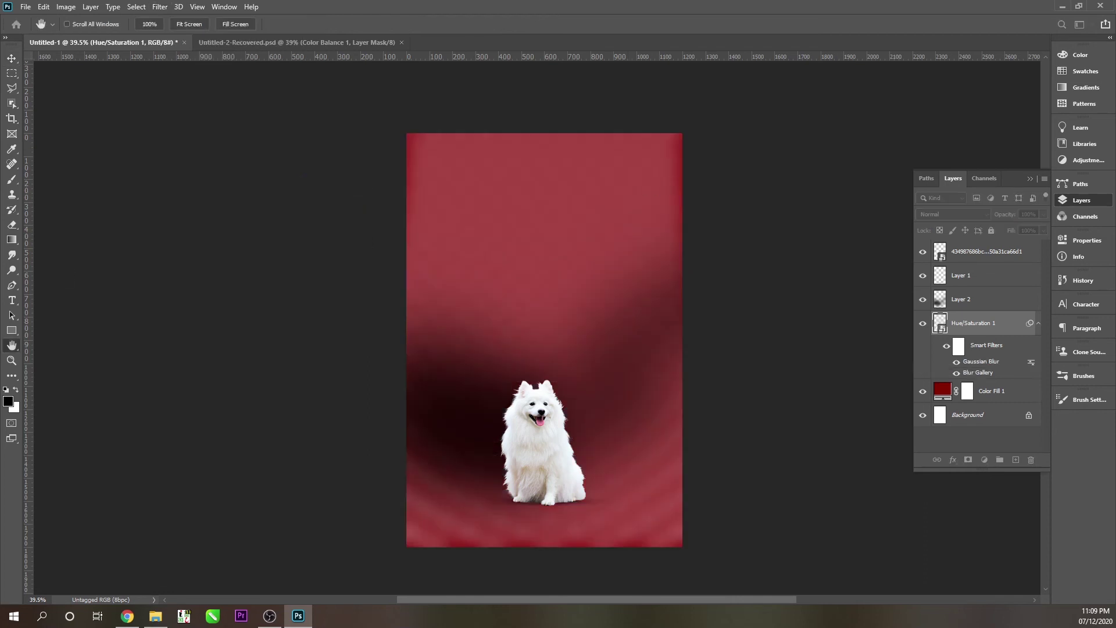
left_click_drag(563, 139, 772, 157)
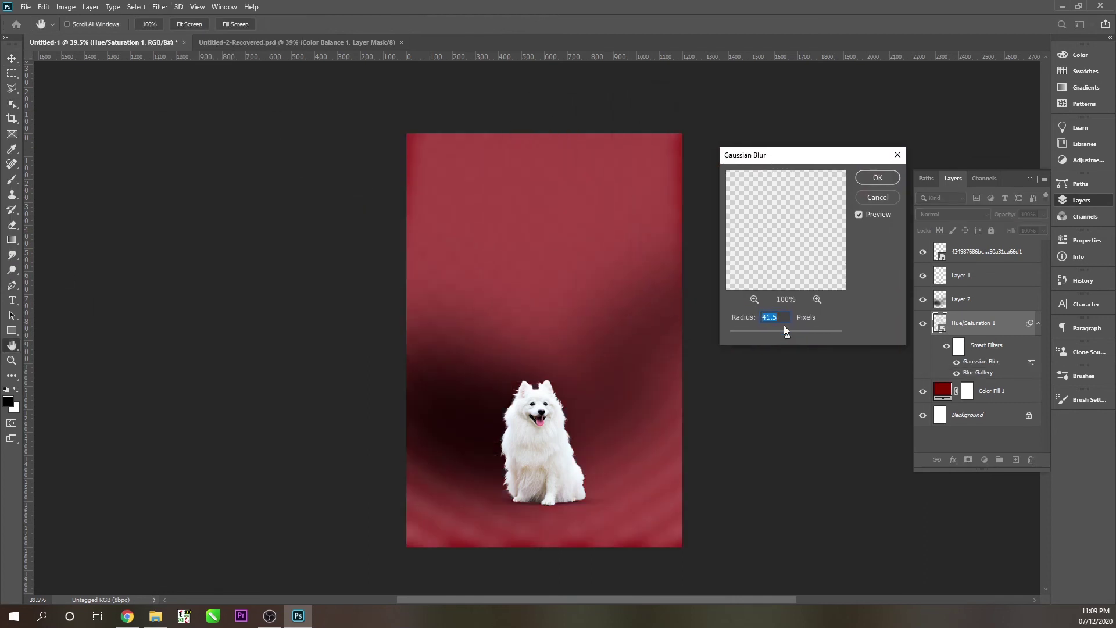
left_click_drag(785, 337, 749, 336)
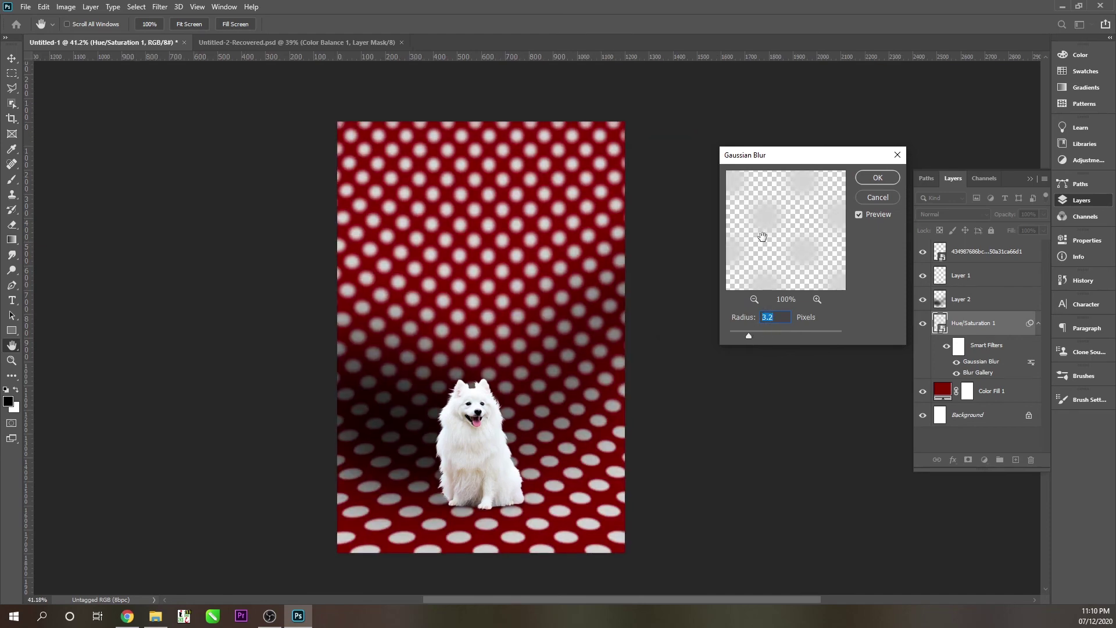
mouse_move(494, 549)
left_mouse_down()
mouse_move(560, 553)
mouse_move(510, 550)
left_mouse_up()
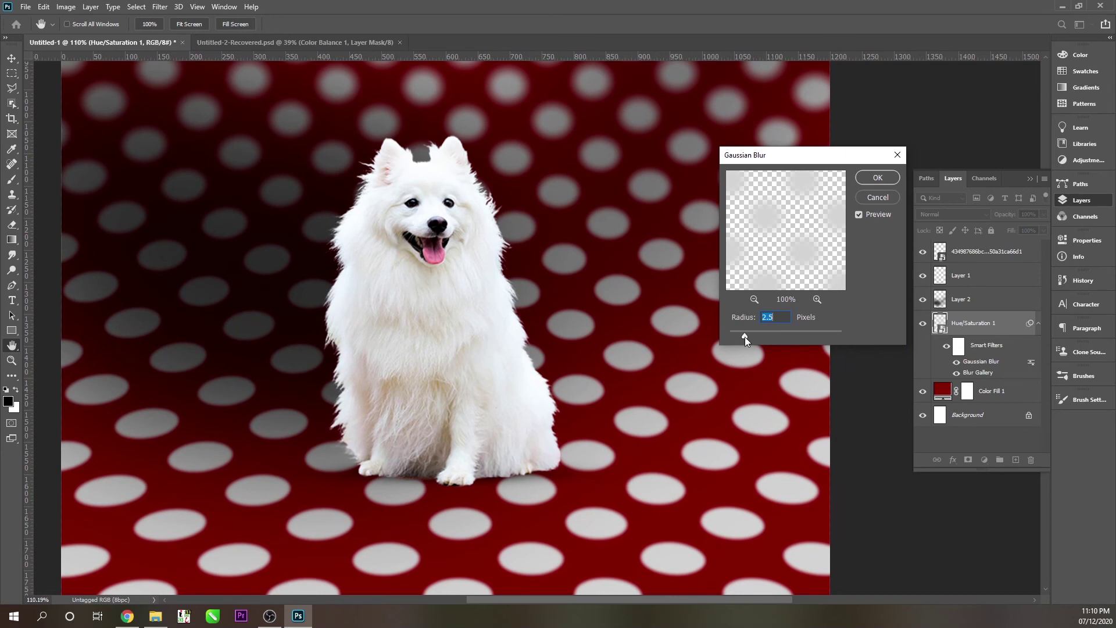
left_click_drag(737, 333, 752, 332)
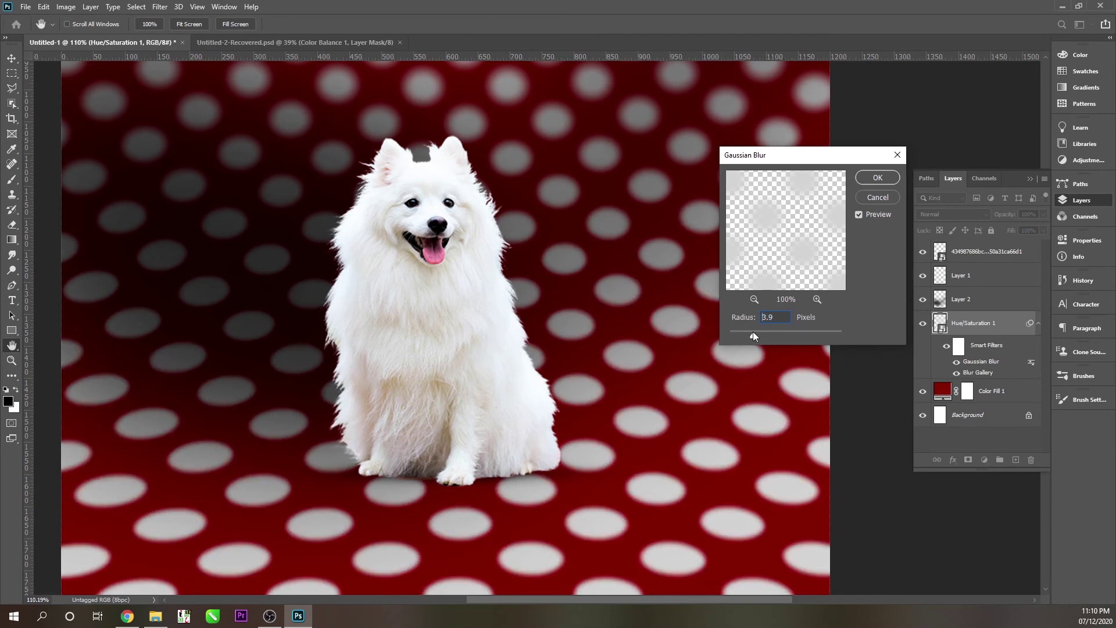
left_click_drag(752, 332, 760, 332)
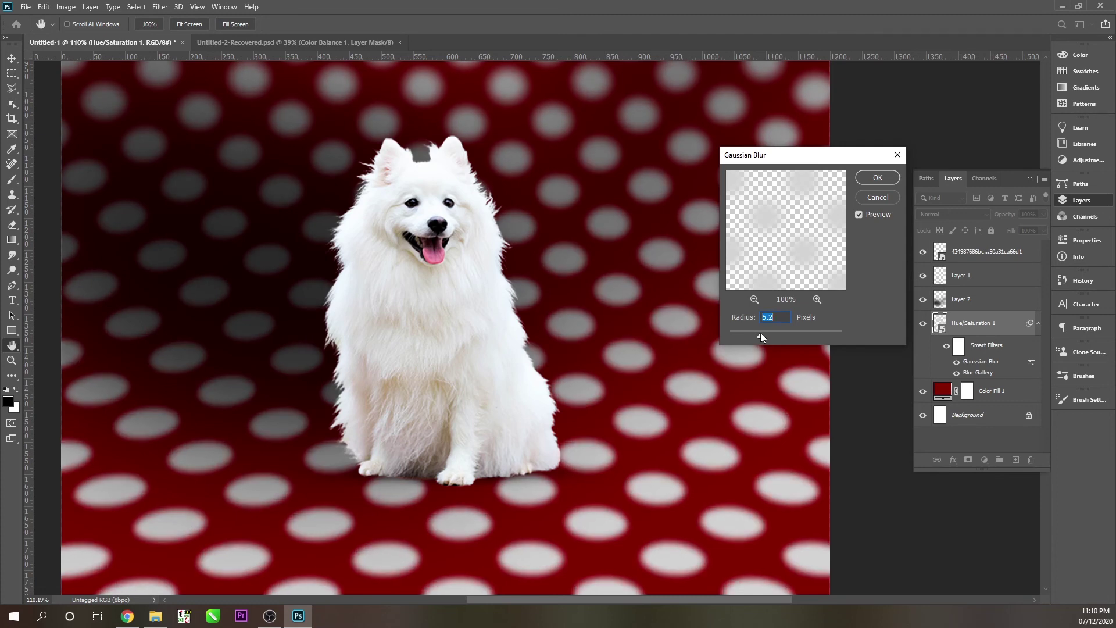
left_click(876, 176)
key("ctrl+0")
key("v")
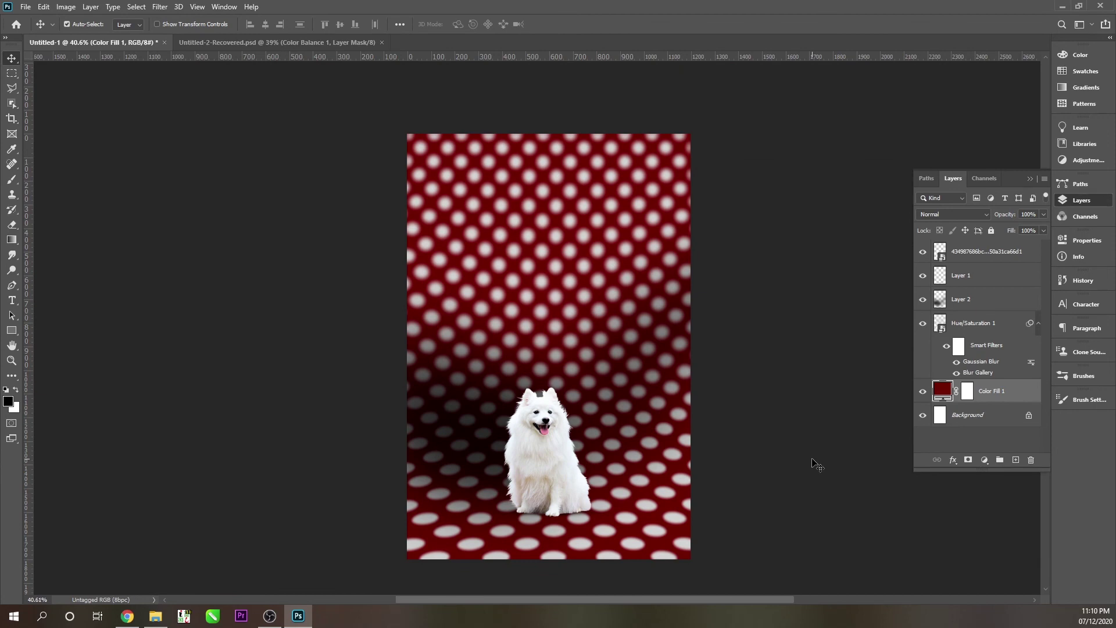
Switch to Untitled-2-Recovered.psd and zoom in and out over the dog composite
key("ctrl+Tab")
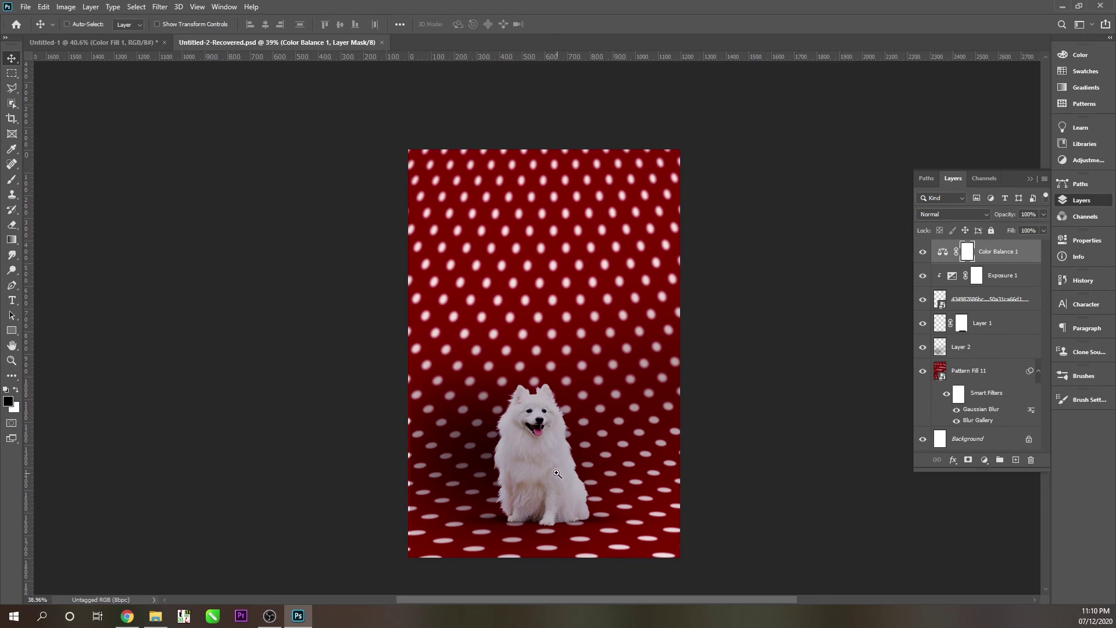
left_click_drag(556, 474, 570, 474)
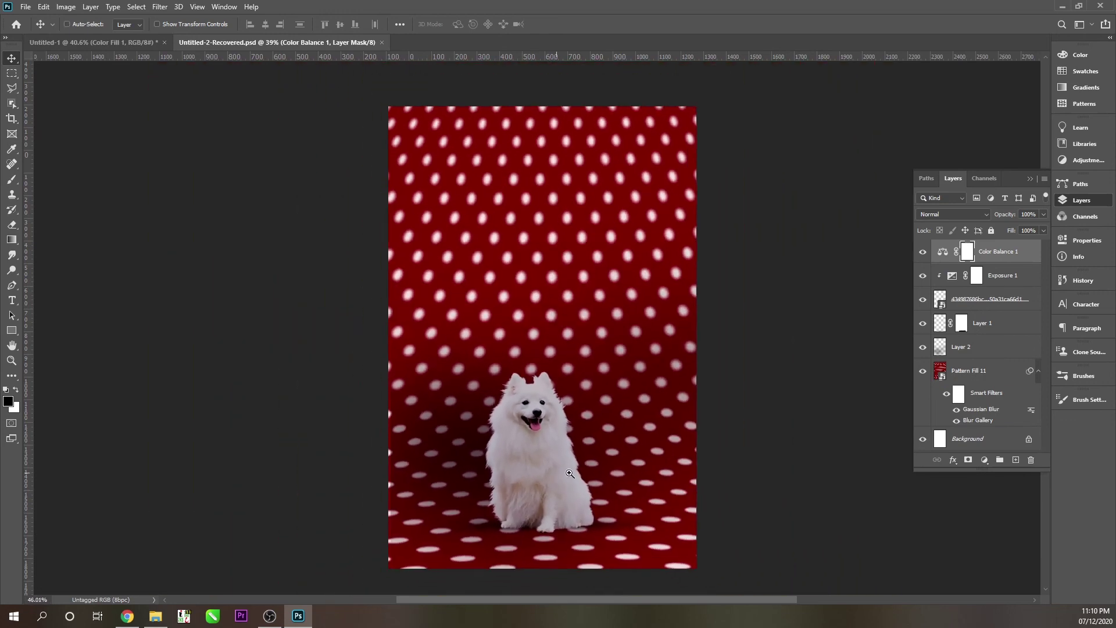
mouse_move(569, 473)
left_mouse_down()
mouse_move(596, 489)
mouse_move(590, 552)
mouse_move(554, 527)
left_mouse_up()
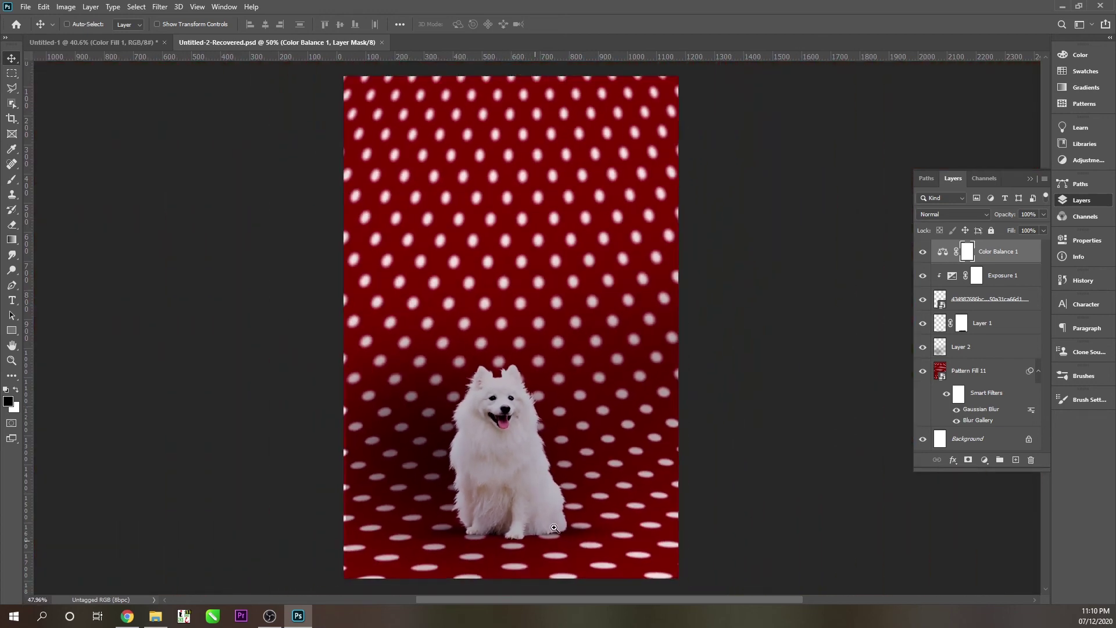
left_click_drag(555, 528, 523, 529)
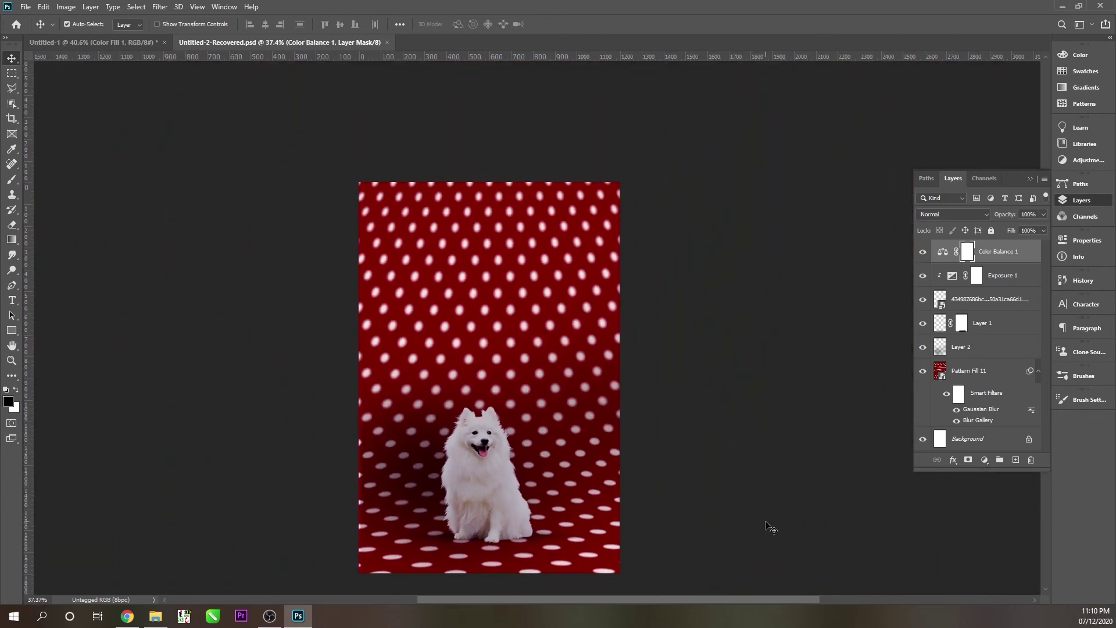